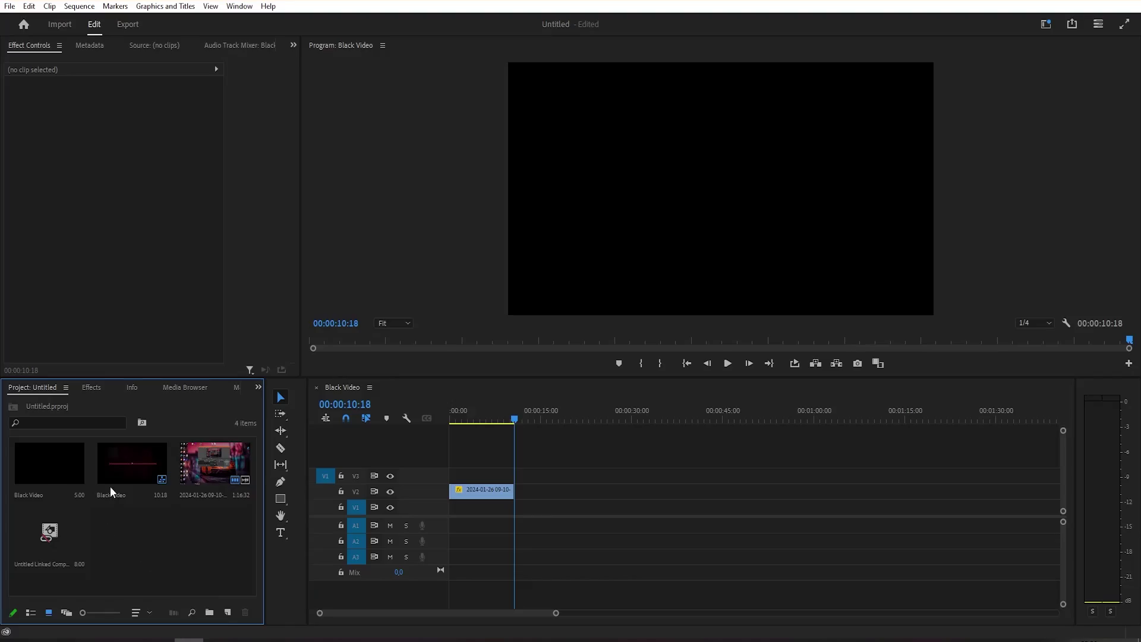
Step: Create a new 1920×1080, 25 fps Black Video item in the Premiere Pro project
drag(57, 467, 407, 369)
drag(314, 455, 29, 480)
click(228, 612)
click(245, 554)
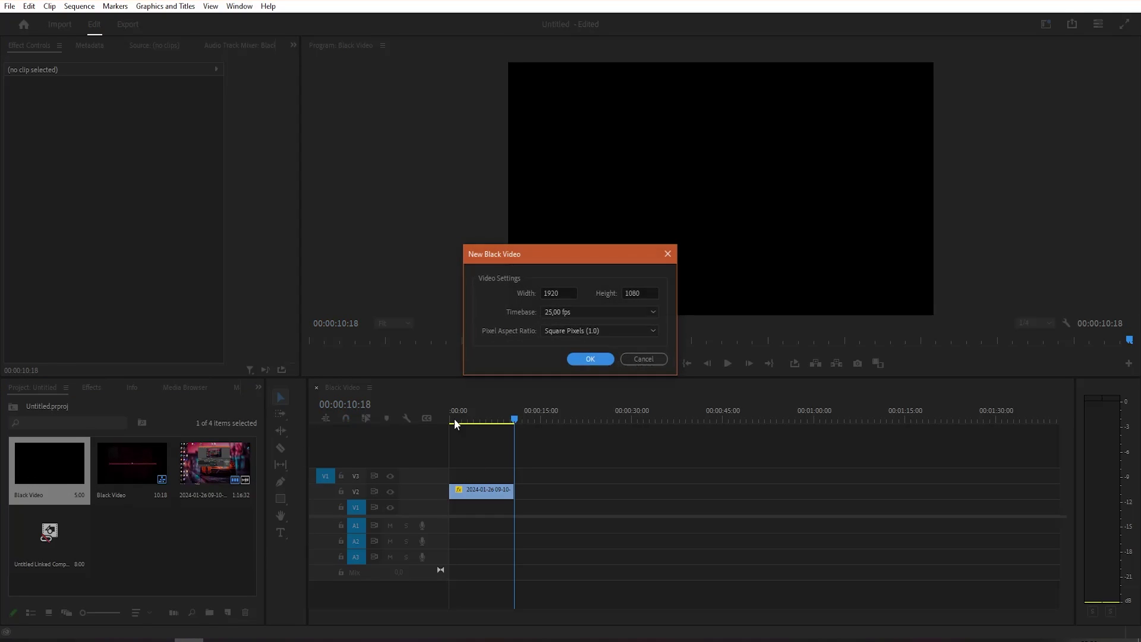
click(648, 294)
click(586, 313)
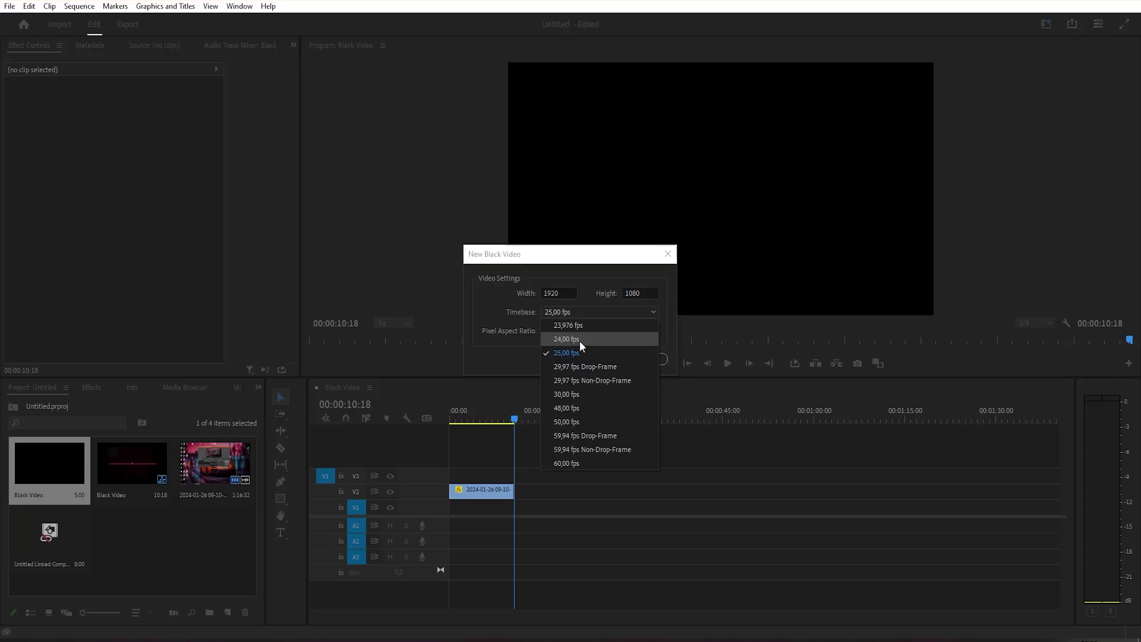
click(580, 349)
click(593, 360)
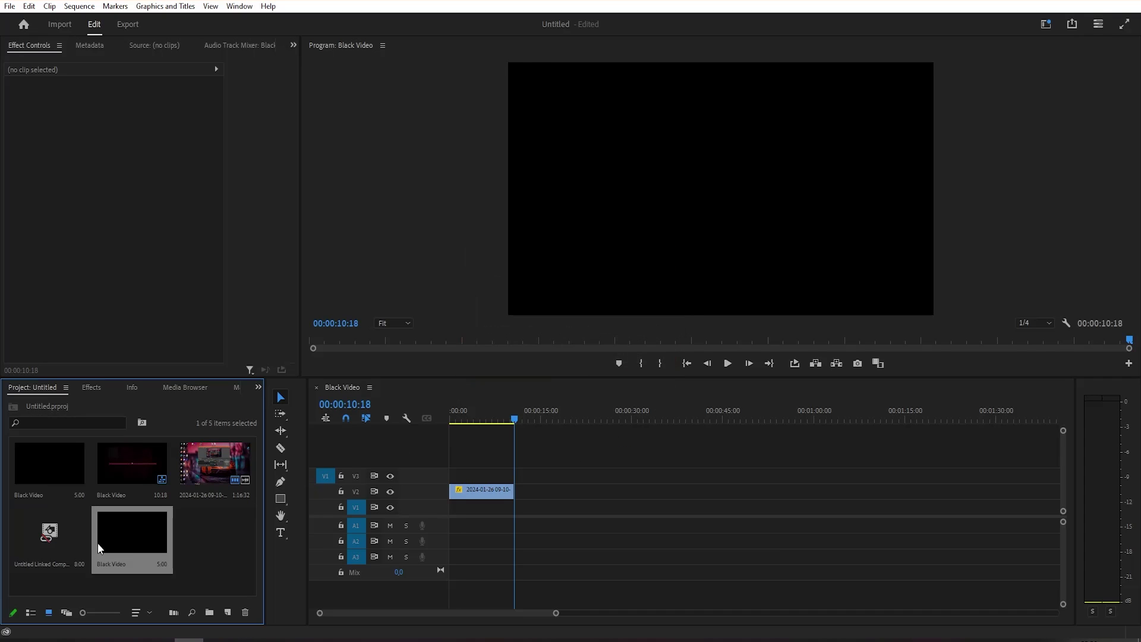
Step: Place the black video after the V2 clip, extend it to ~9 s, and replace it with an After Effects composition
drag(538, 433, 526, 491)
drag(559, 614, 447, 613)
drag(712, 487, 780, 482)
right_click(700, 487)
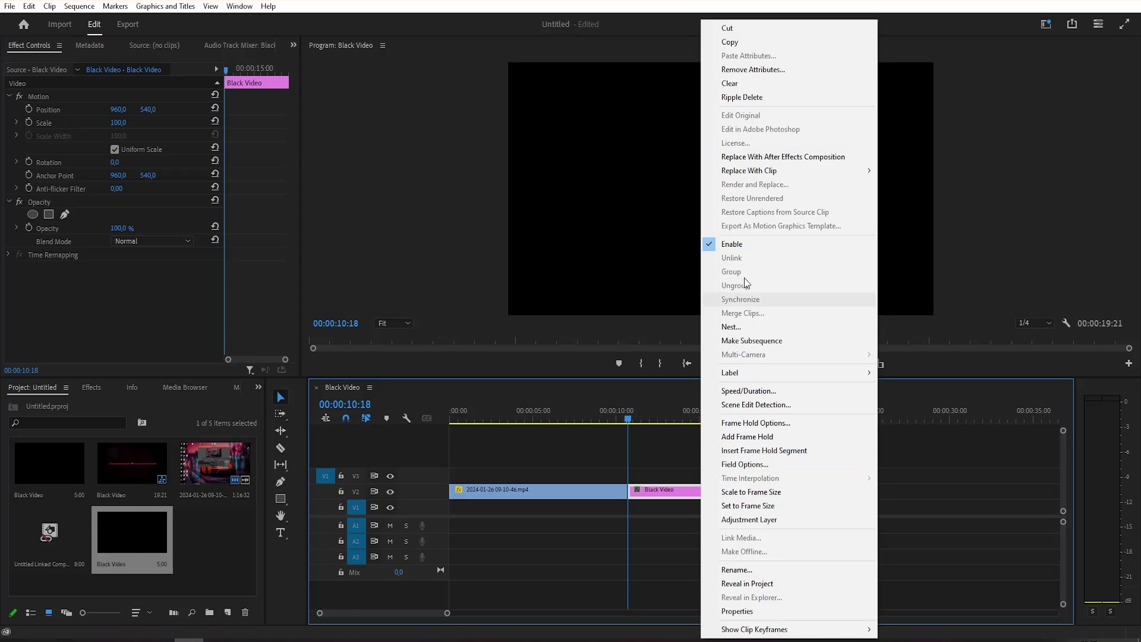
click(748, 158)
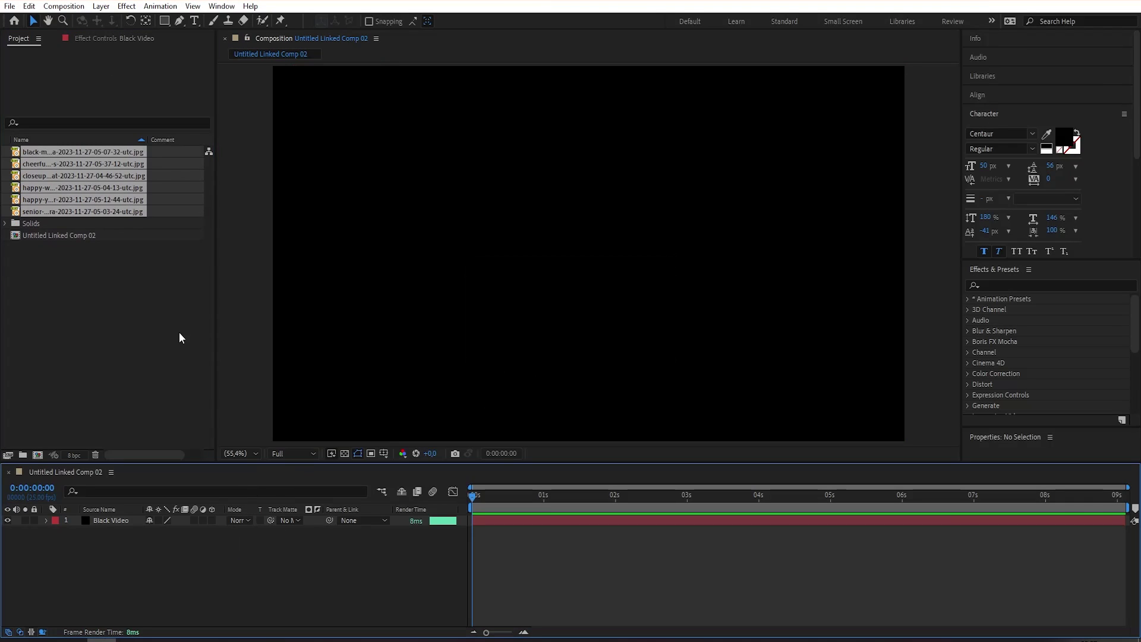
Step: Deselect the six portrait JPGs and drag a woman's portrait toward the composition
click(120, 372)
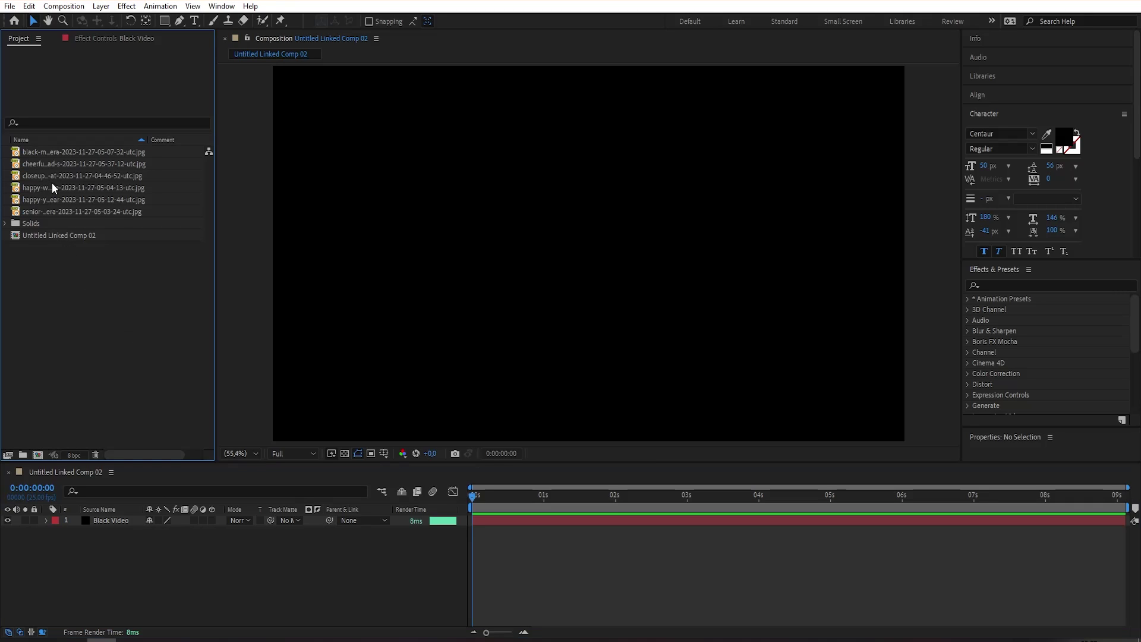
mouse_move(54, 189)
mouse_down()
mouse_move(461, 242)
mouse_move(152, 211)
mouse_move(62, 178)
mouse_move(67, 188)
mouse_up()
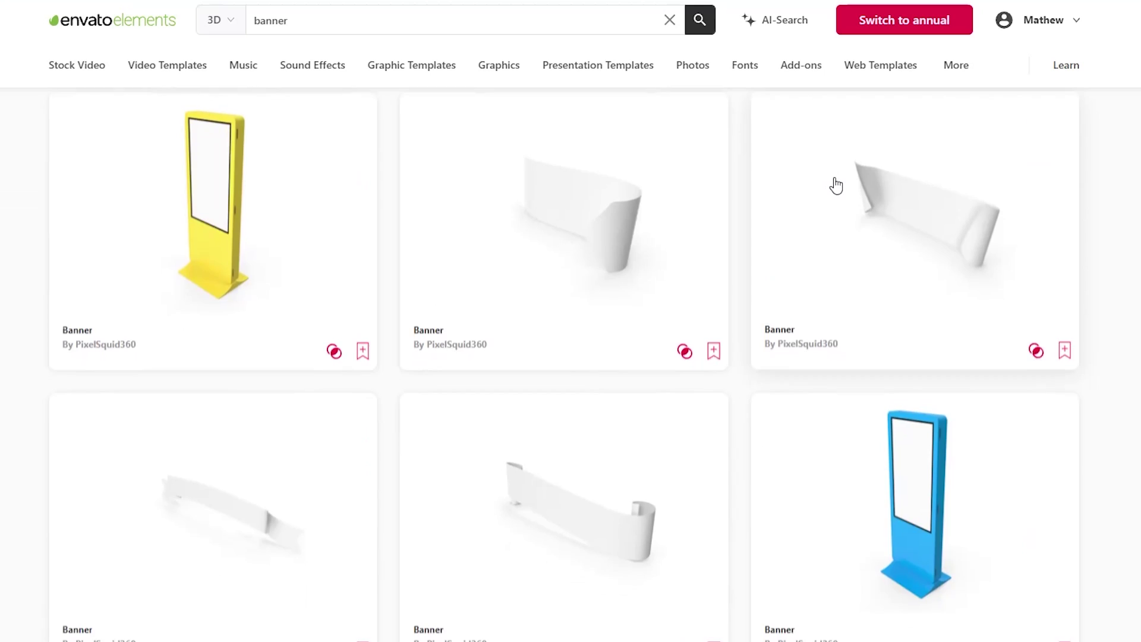
Step: Scroll down and back up through the Envato 'banner' 3D results to view the Red and Gold Banner models
scroll(835, 187, down, 2)
scroll(1052, 263, down, 8)
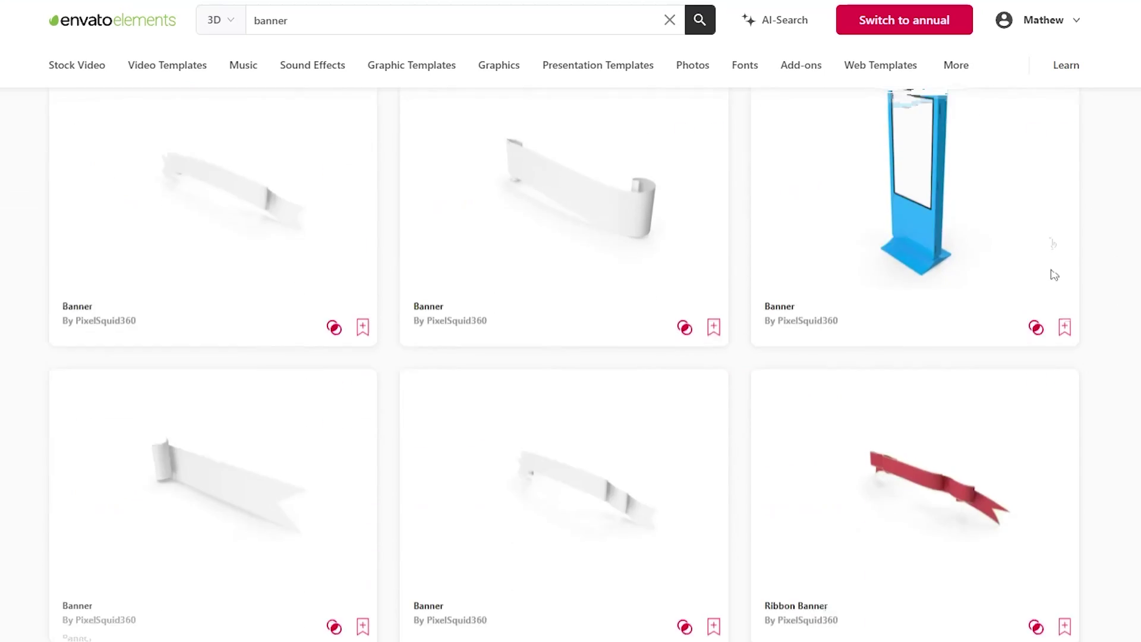
scroll(1090, 250, down, 5)
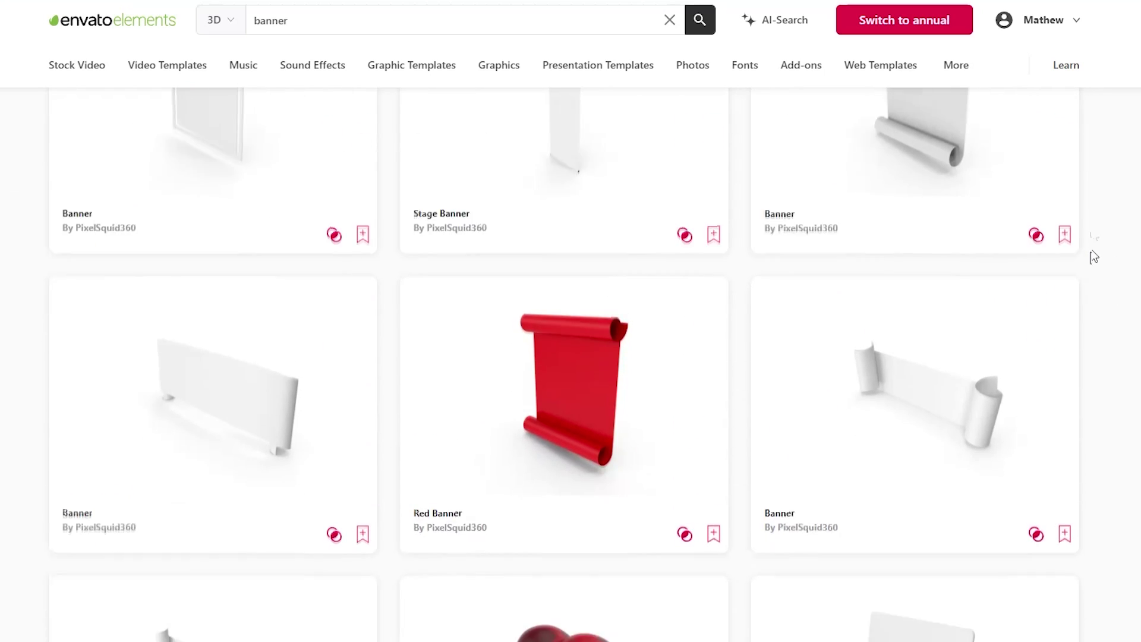
scroll(1111, 256, down, 7)
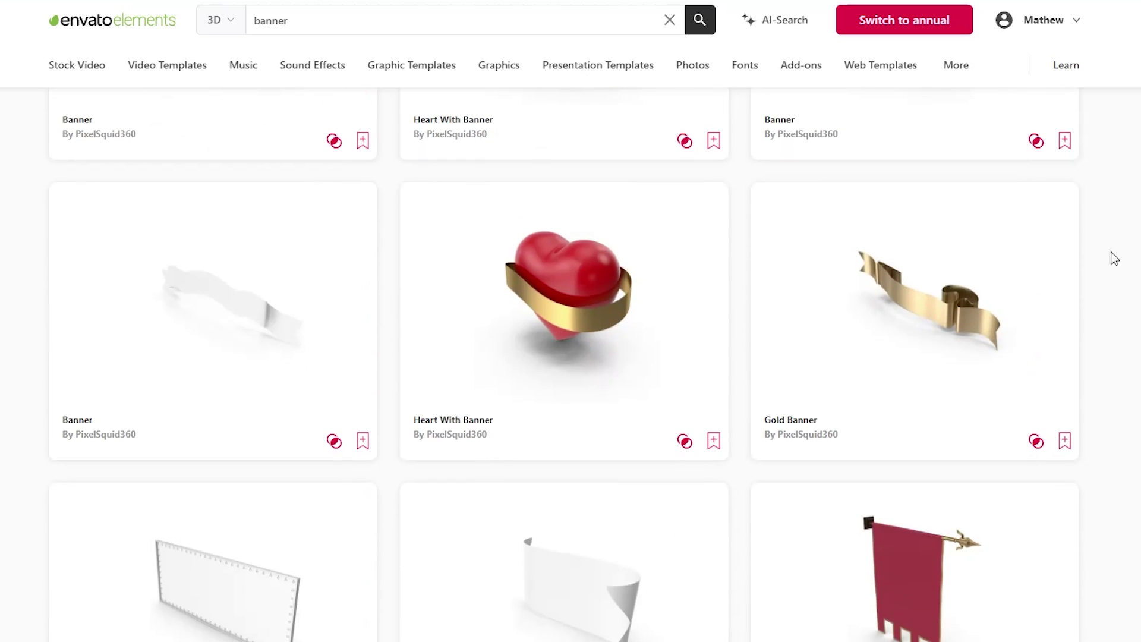
scroll(570, 357, up, 5)
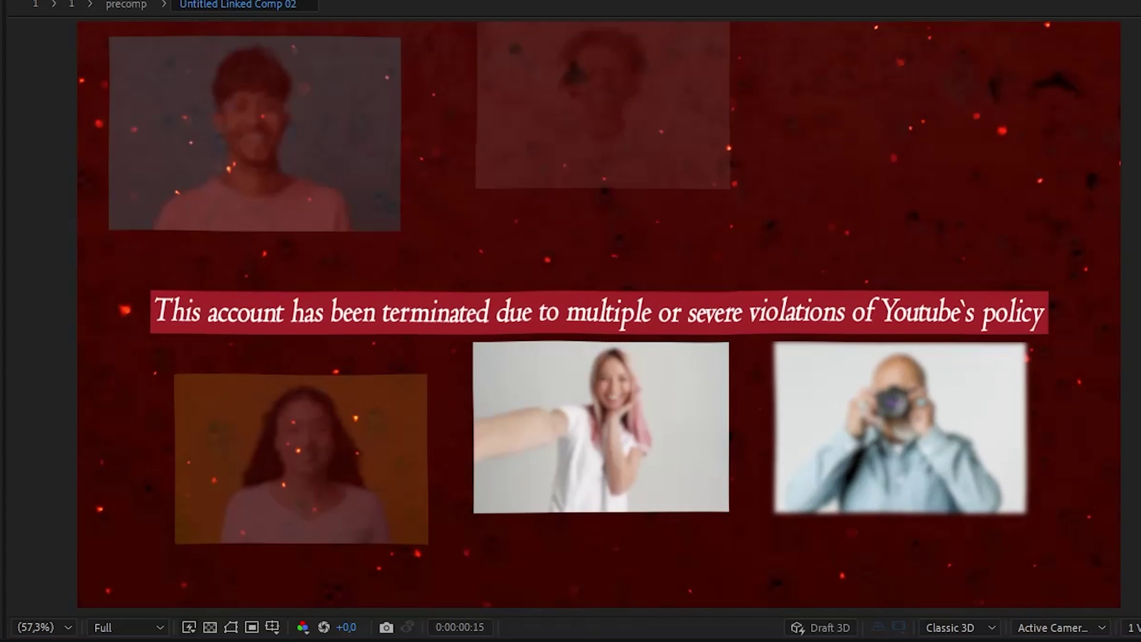
Step: Type the white account-terminated notice in a paragraph text box at 40 px
drag(306, 227, 877, 322)
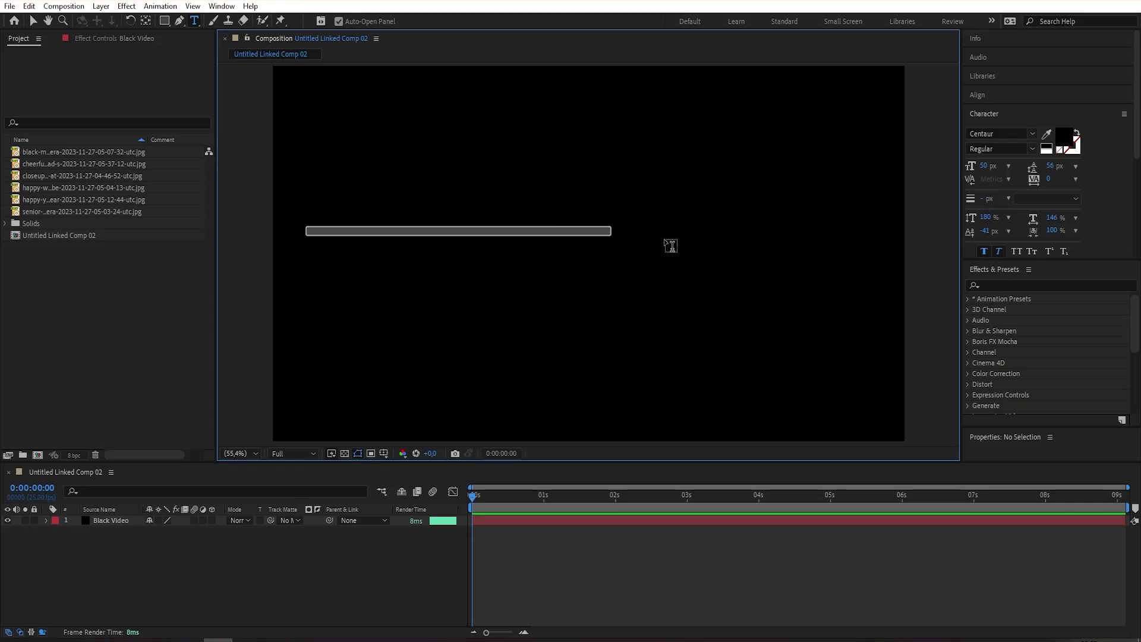
text(This account)
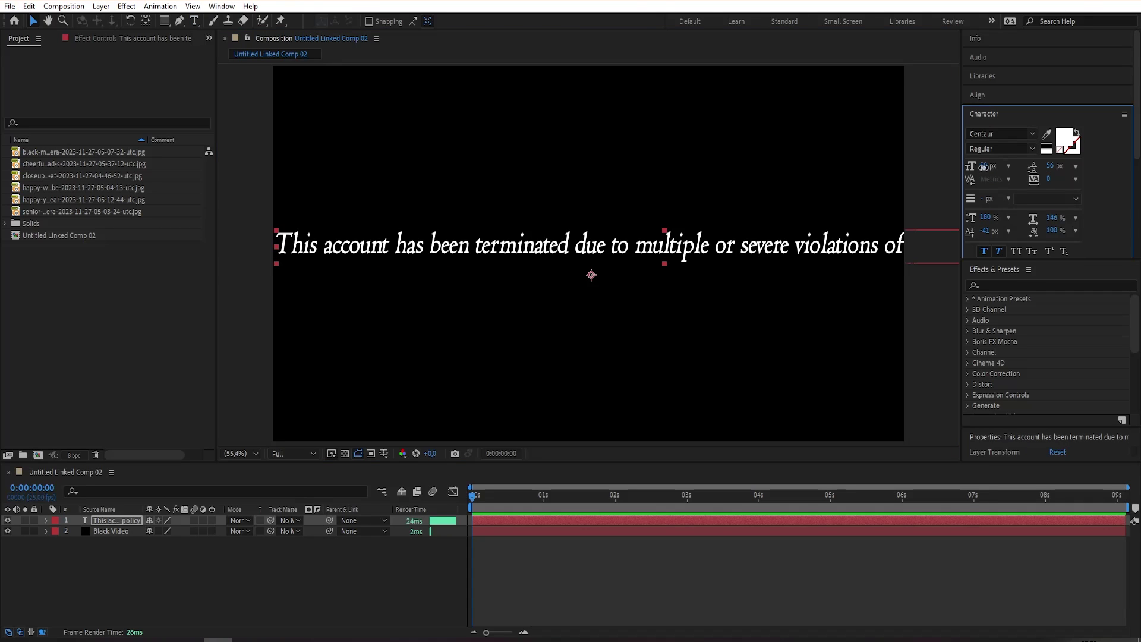
drag(984, 166, 972, 166)
Step: Draw a Pen line across the notice with a 90 px red stroke, placed below the text
key(g)
click(276, 254)
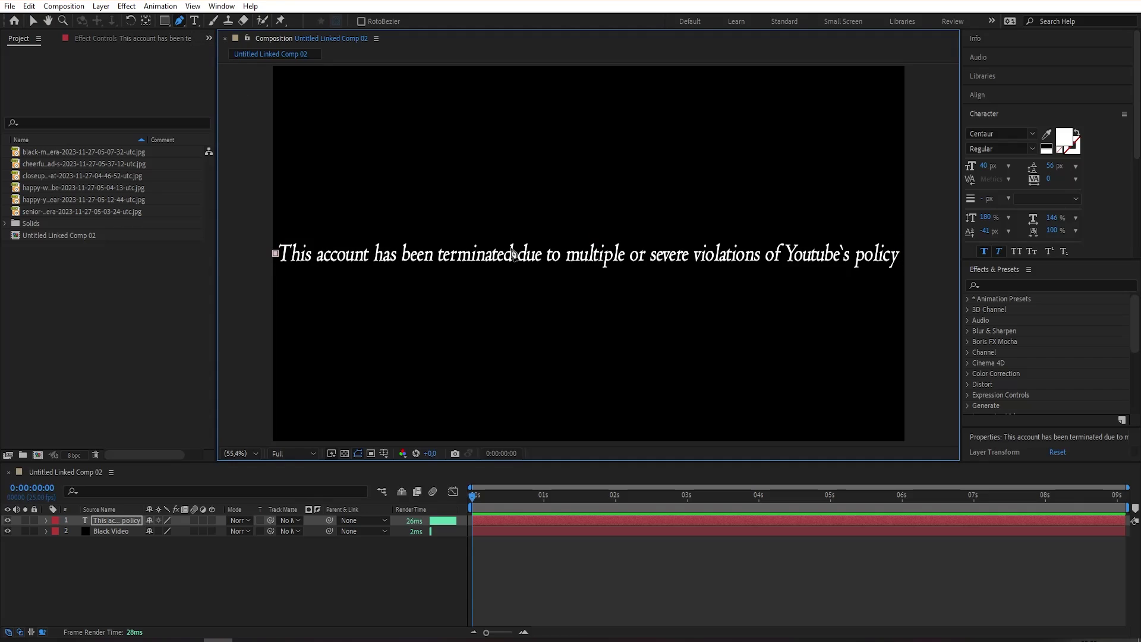
click(380, 589)
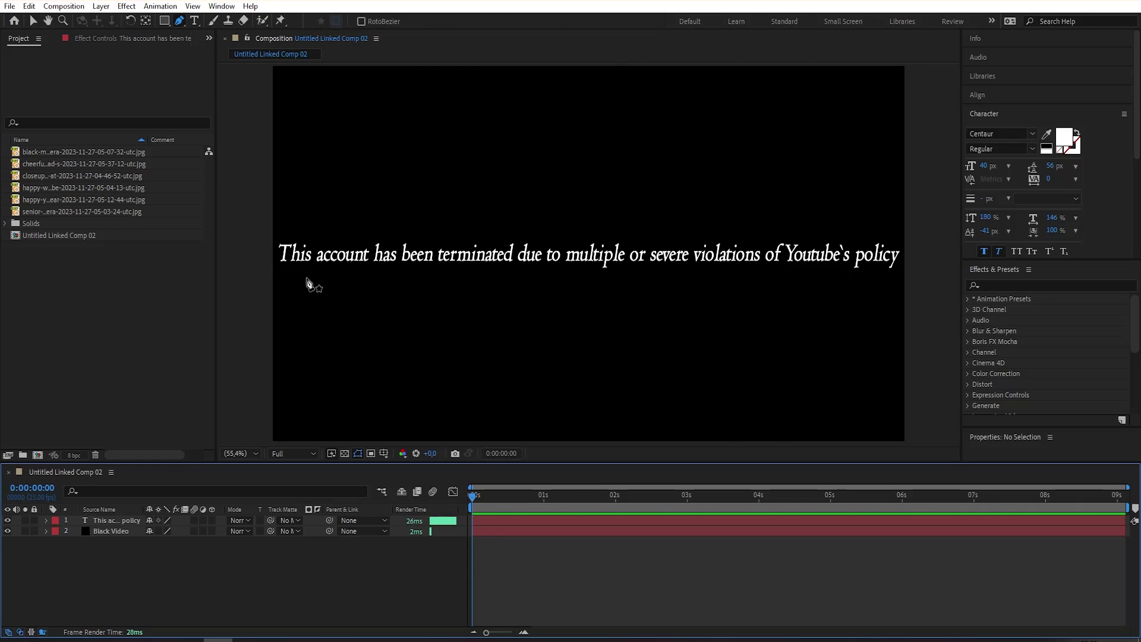
click(275, 252)
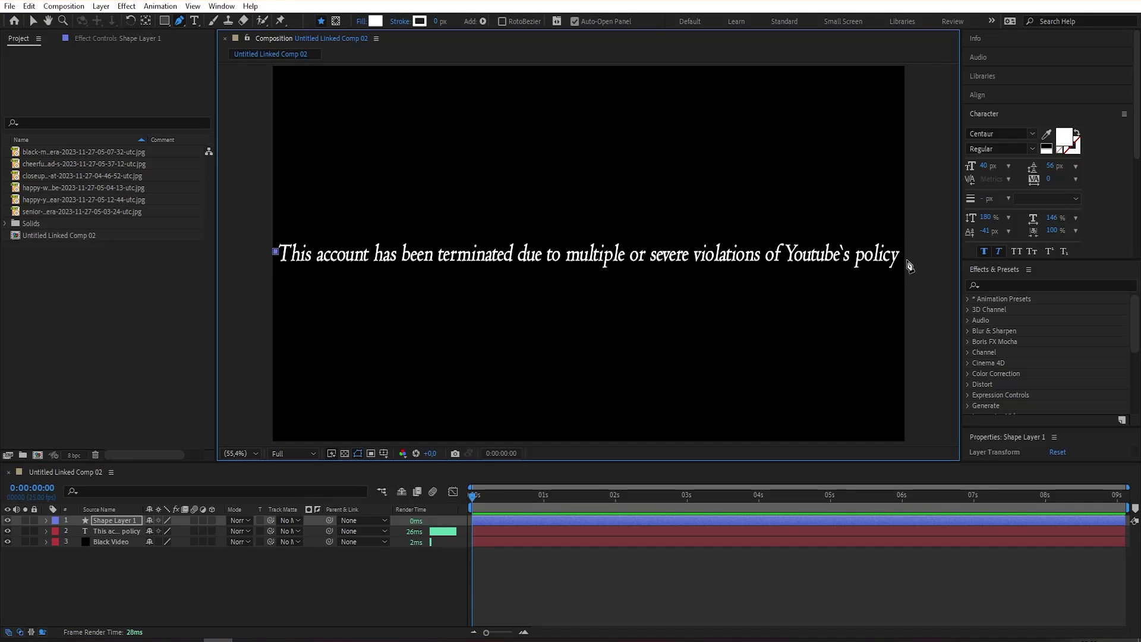
click(901, 252)
drag(440, 21, 492, 22)
click(419, 21)
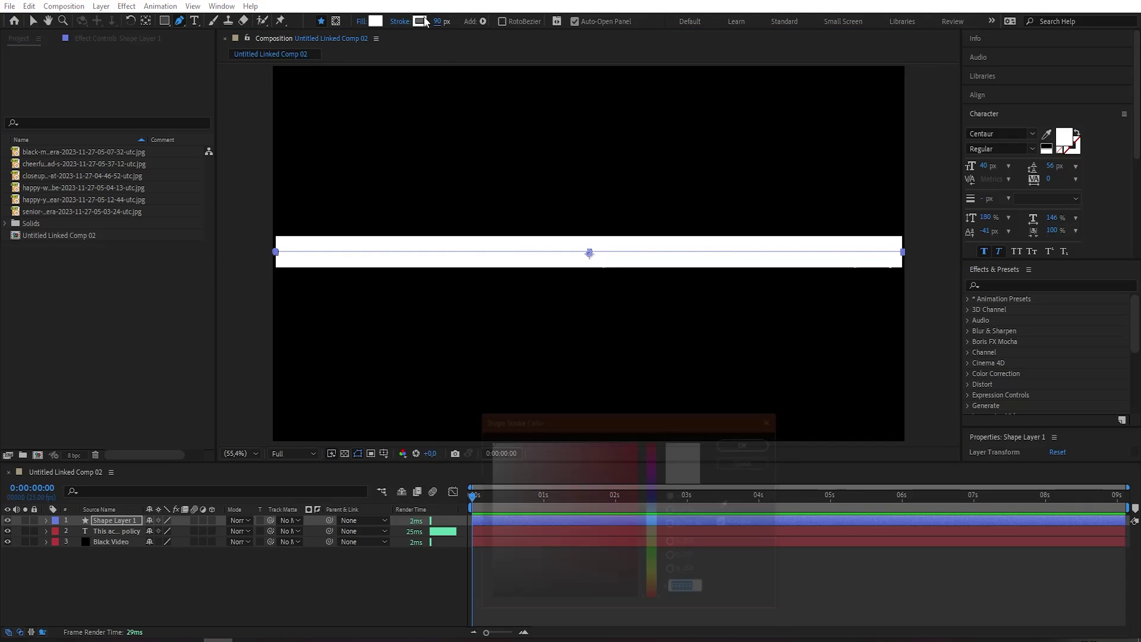
click(638, 441)
click(758, 438)
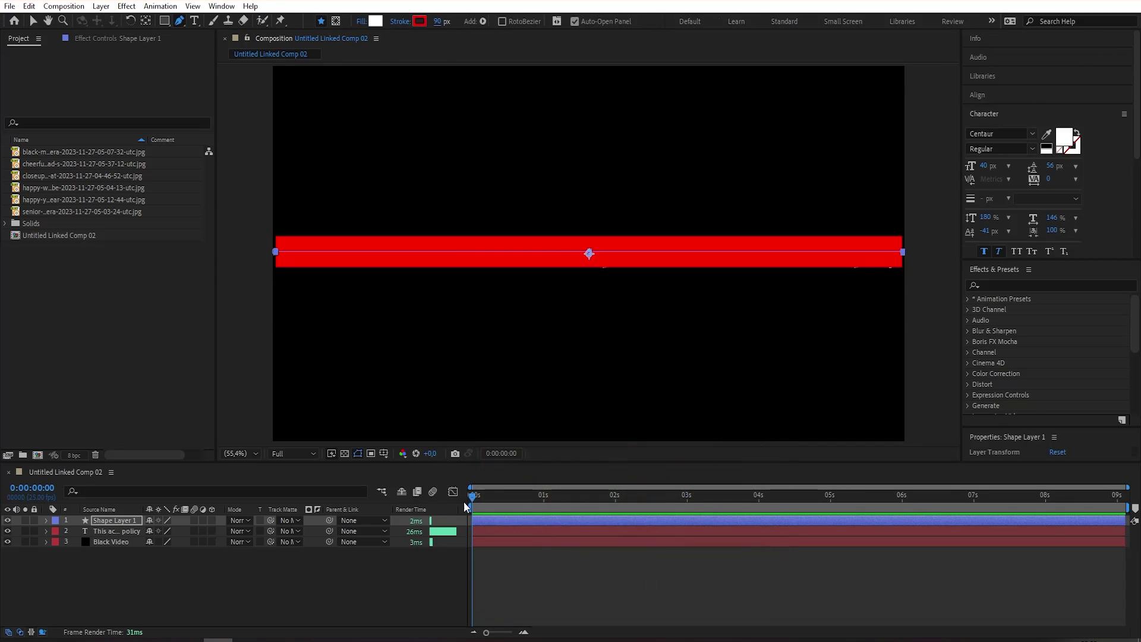
key(ctrl+bracketleft)
Step: Pre-compose the notice text and red bar layers into a precomp named '1'
ctrl+click(113, 522)
right_click(113, 522)
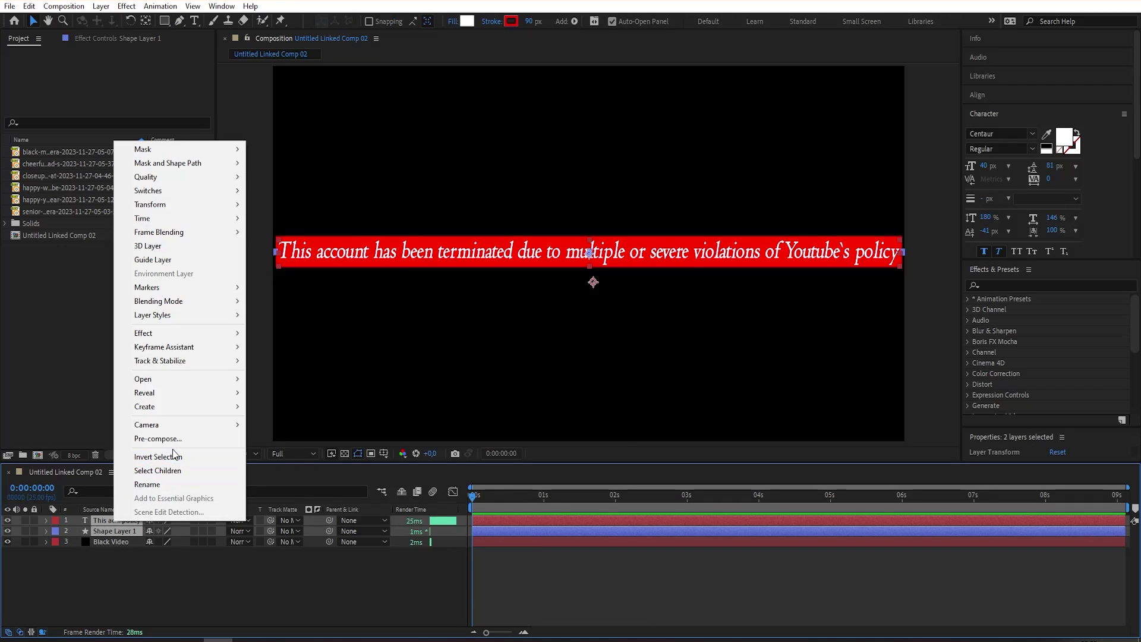
click(224, 470)
text(1)
key(Return)
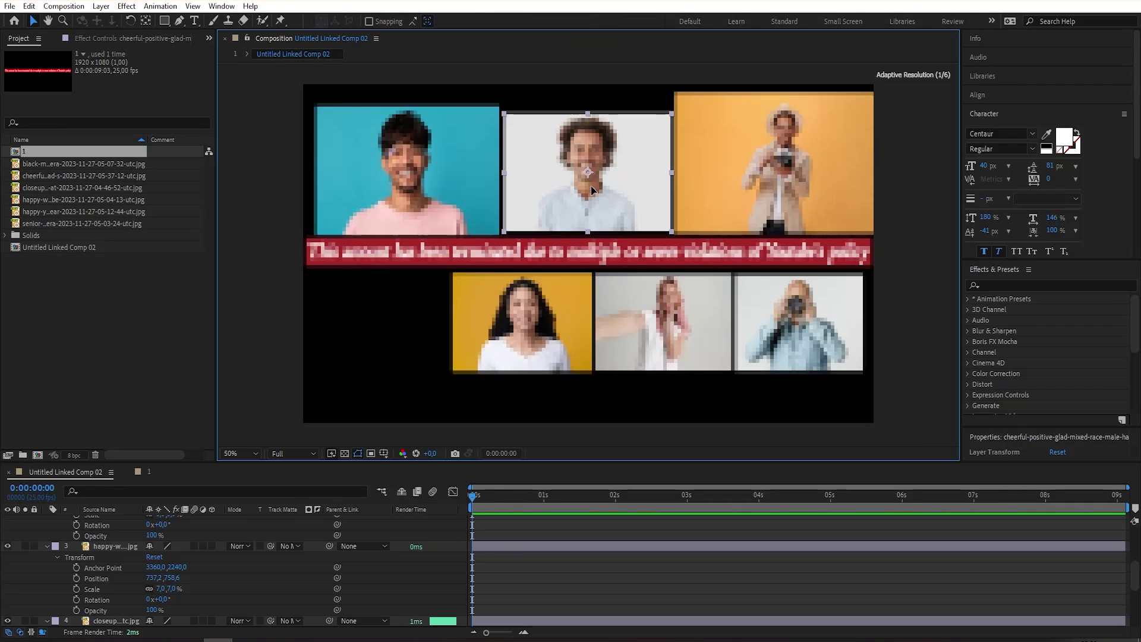
Step: Rearrange the portraits into the grid, scaling the top-right man photo to 8%
drag(521, 330, 395, 333)
drag(674, 320, 593, 322)
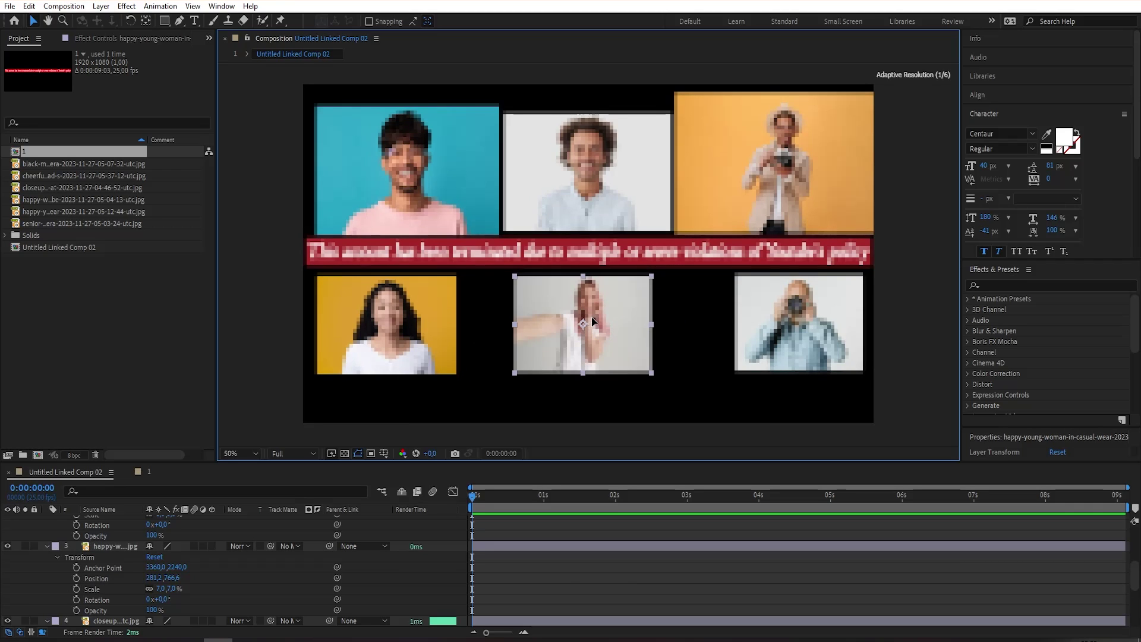
click(774, 164)
drag(160, 599, 175, 600)
drag(737, 180, 757, 191)
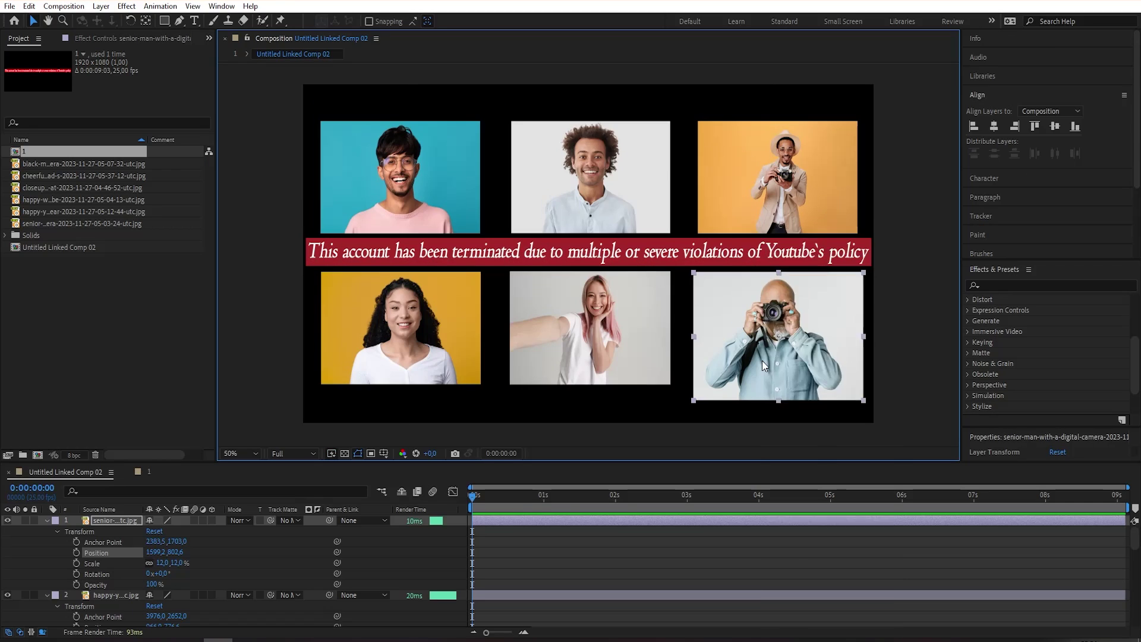
Step: Add a new mask to the old-man photo and crop its right and bottom edges
right_click(763, 366)
mouse_move(790, 249)
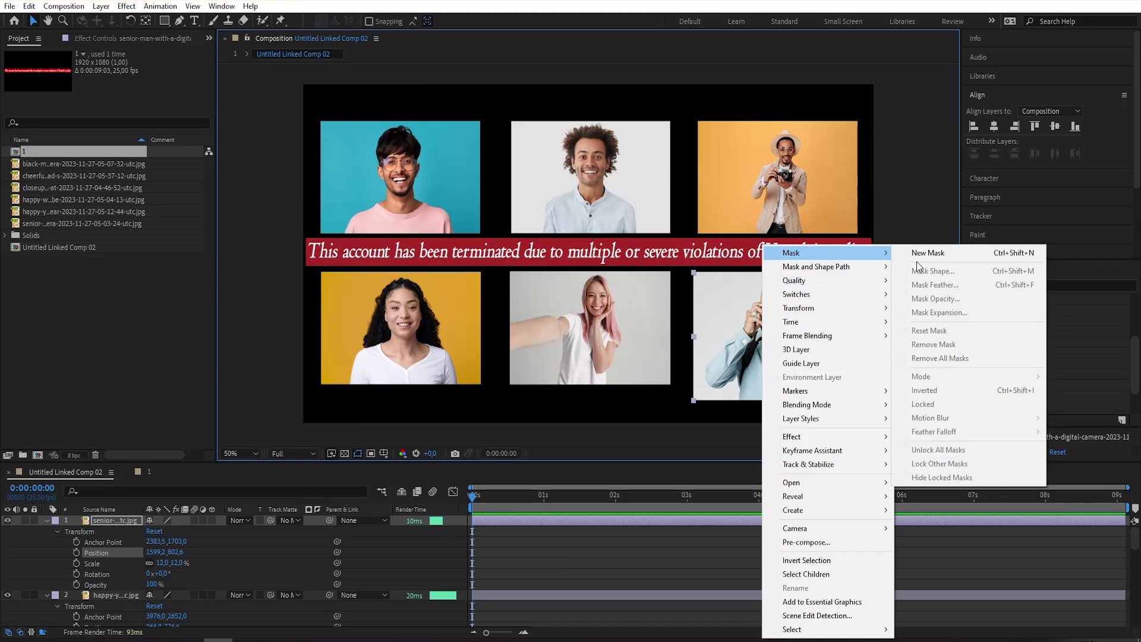
click(915, 250)
drag(864, 334, 856, 334)
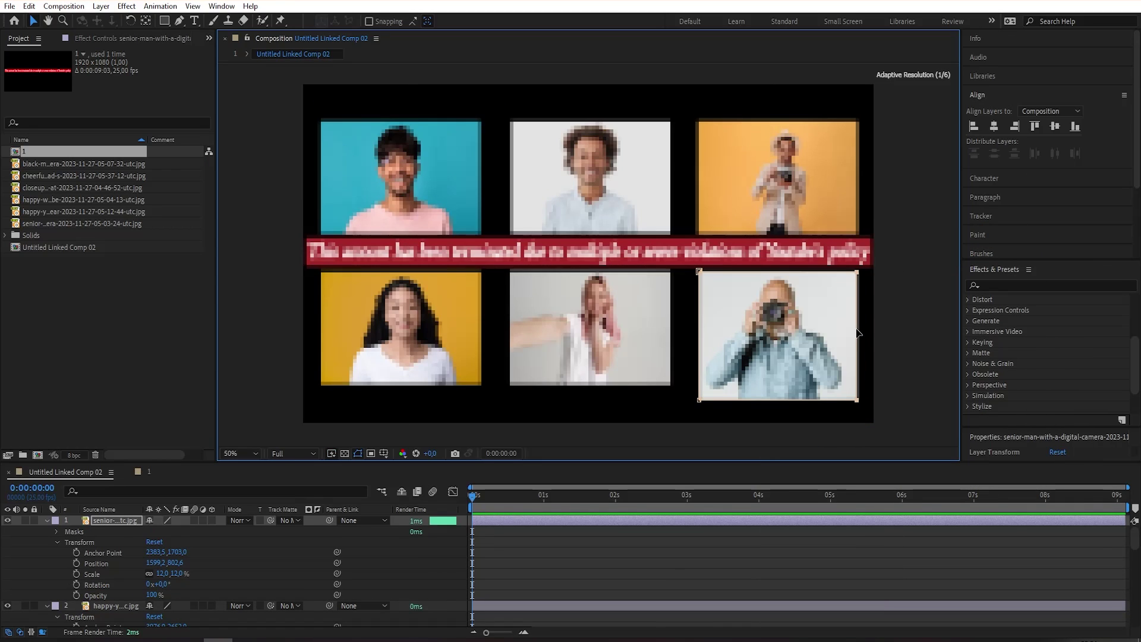
drag(757, 402, 757, 387)
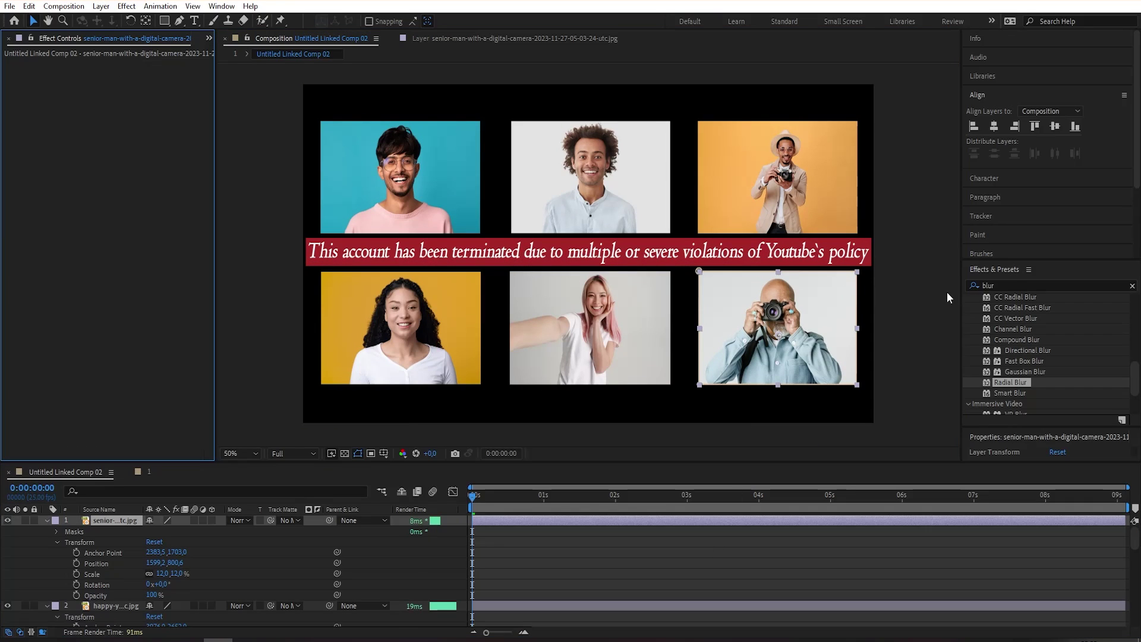
Step: Apply Gaussian Blur to the old-man photo with Blurriness 154.6
click(992, 285)
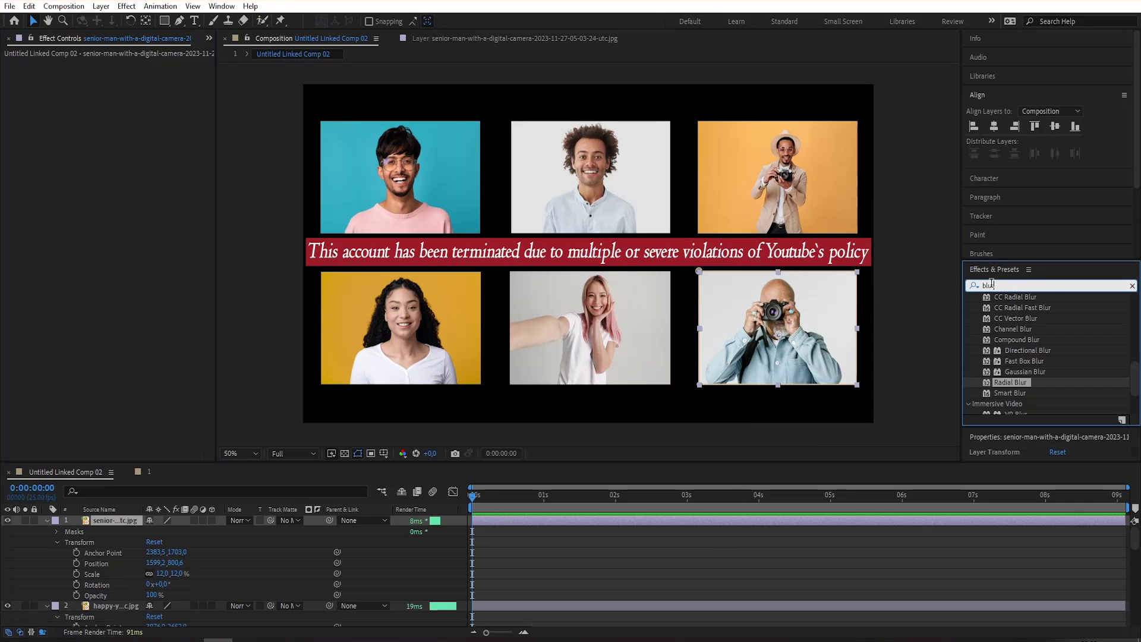
text(gau)
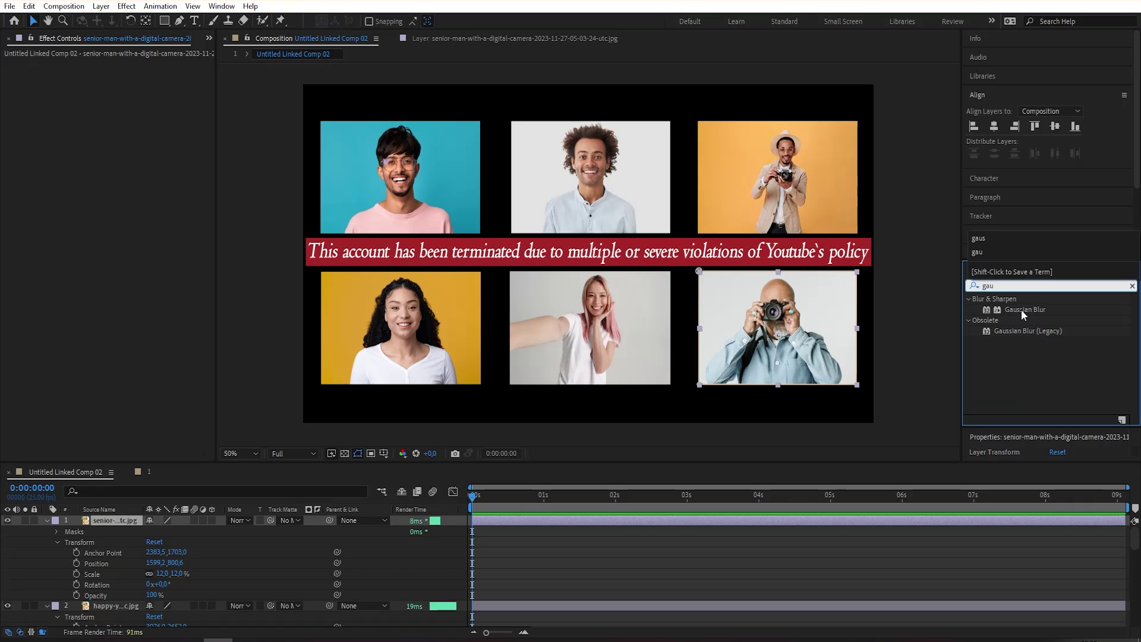
drag(1020, 309, 104, 523)
drag(123, 75, 166, 280)
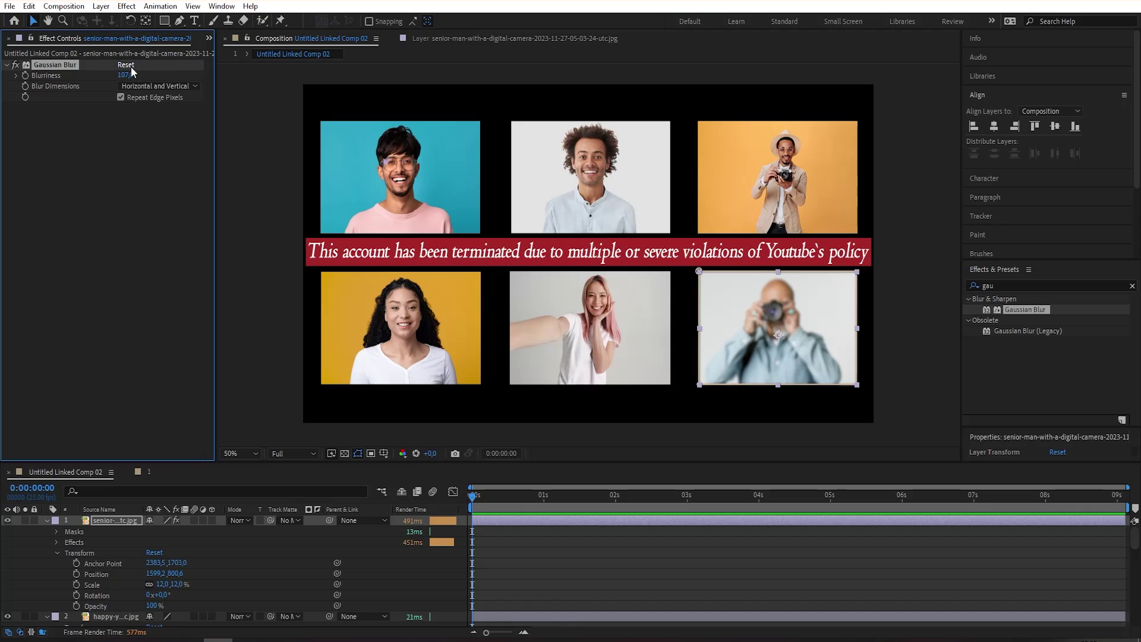
drag(132, 71, 151, 223)
click(664, 574)
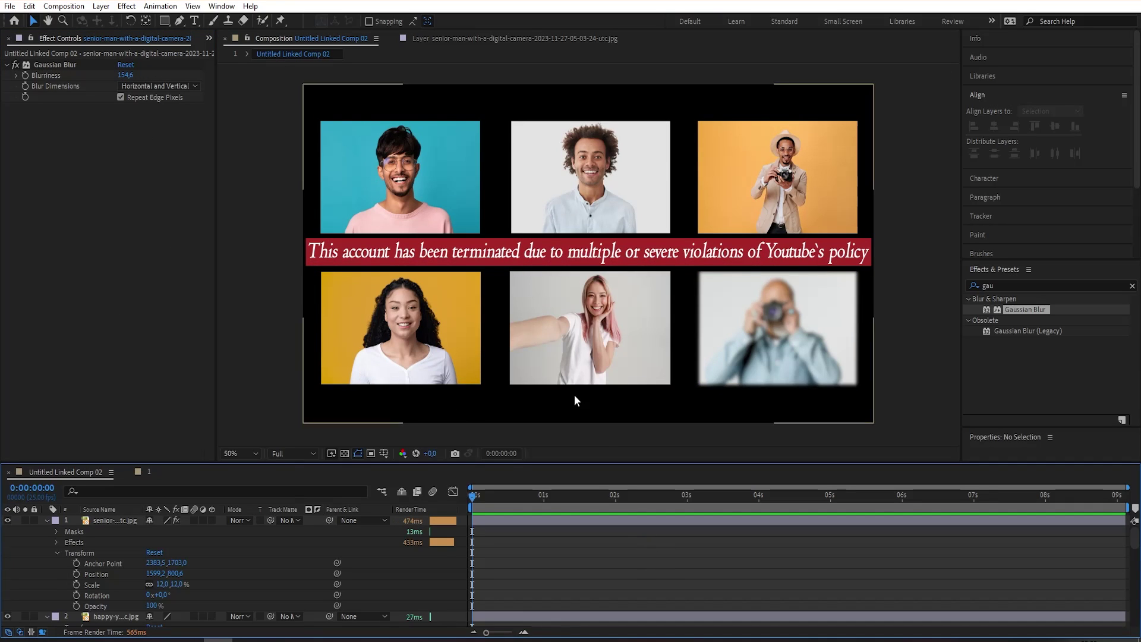
Step: Copy the Gaussian Blur and paste it onto four more portrait layers
click(76, 64)
key(ctrl+c)
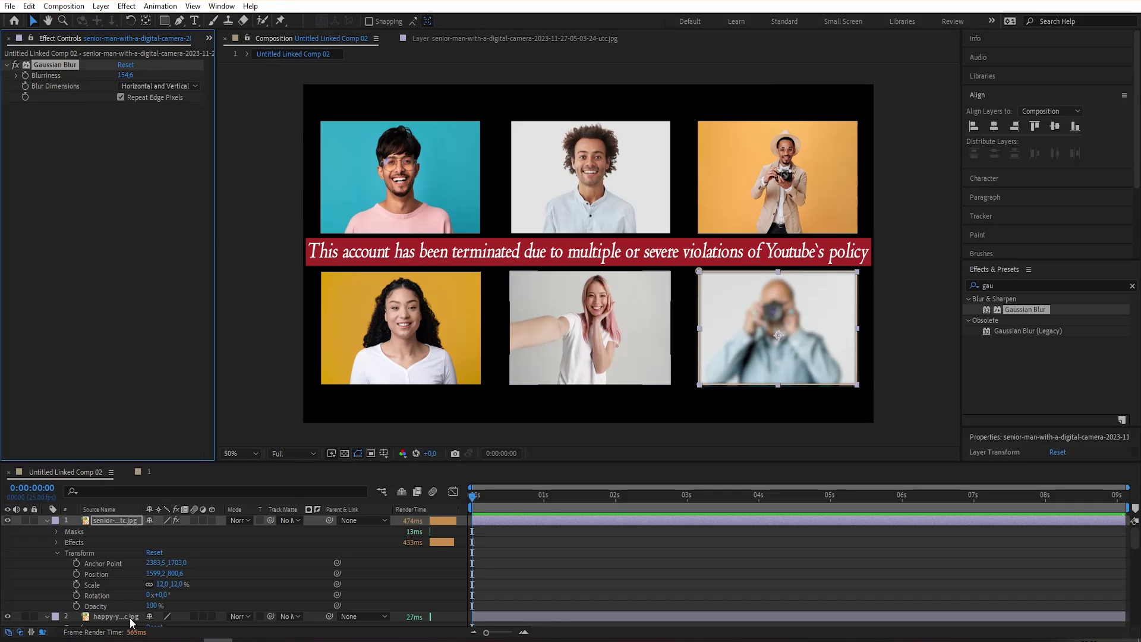
click(119, 616)
key(ctrl+v)
scroll(131, 578, down, 3)
click(115, 605)
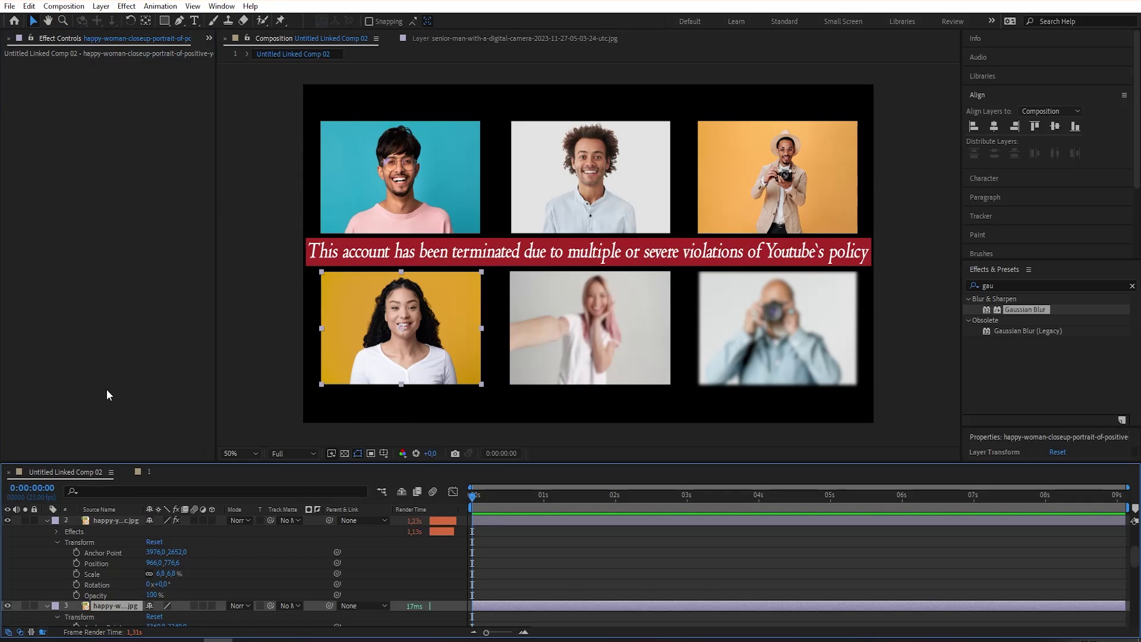
key(ctrl+v)
scroll(137, 571, down, 3)
scroll(126, 587, down, 3)
click(119, 595)
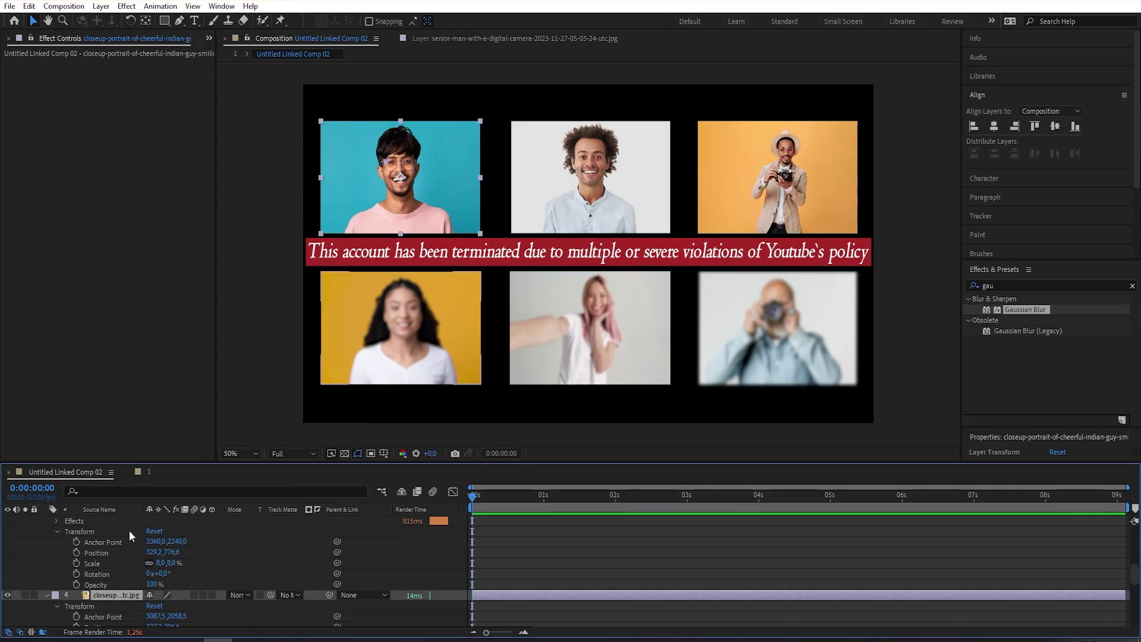
key(ctrl+v)
scroll(178, 561, down, 2)
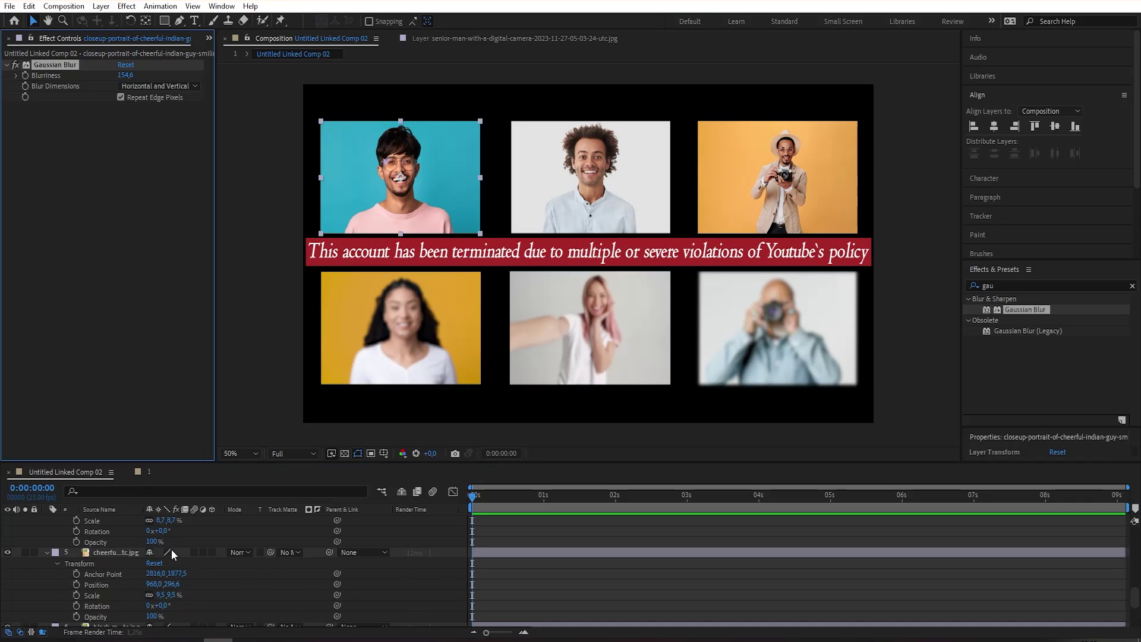
click(109, 554)
key(ctrl+v)
scroll(119, 608, down, 3)
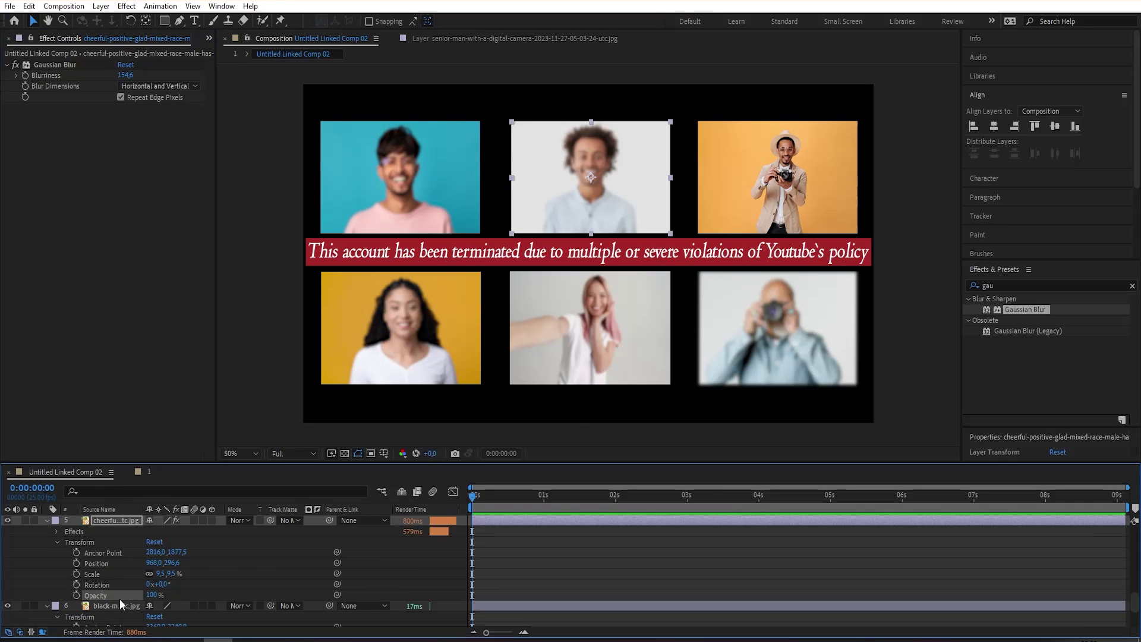
Step: Keyframe the old-man photo rising from Y 915.6 to 800.6 and fading 0–100%
scroll(119, 598, up, 5)
click(59, 550)
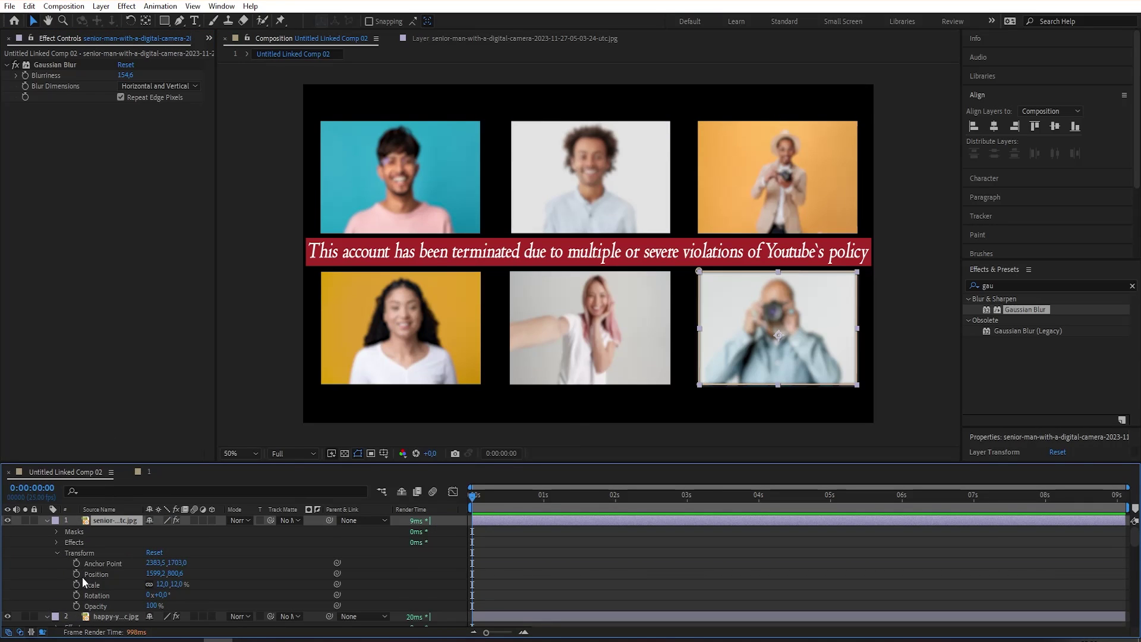
click(77, 573)
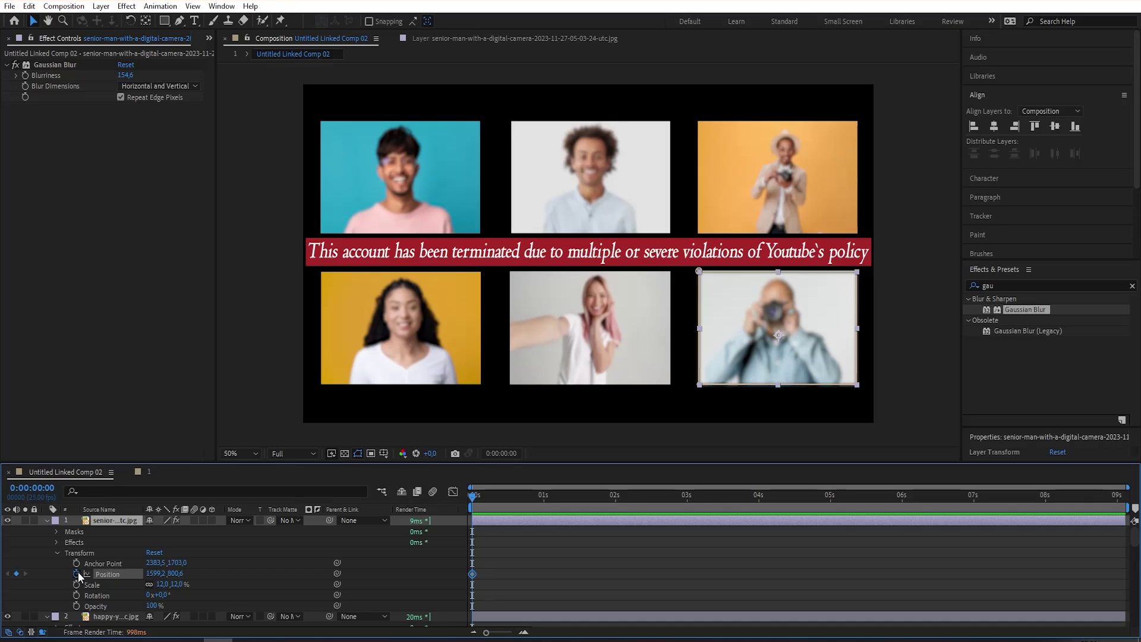
click(76, 605)
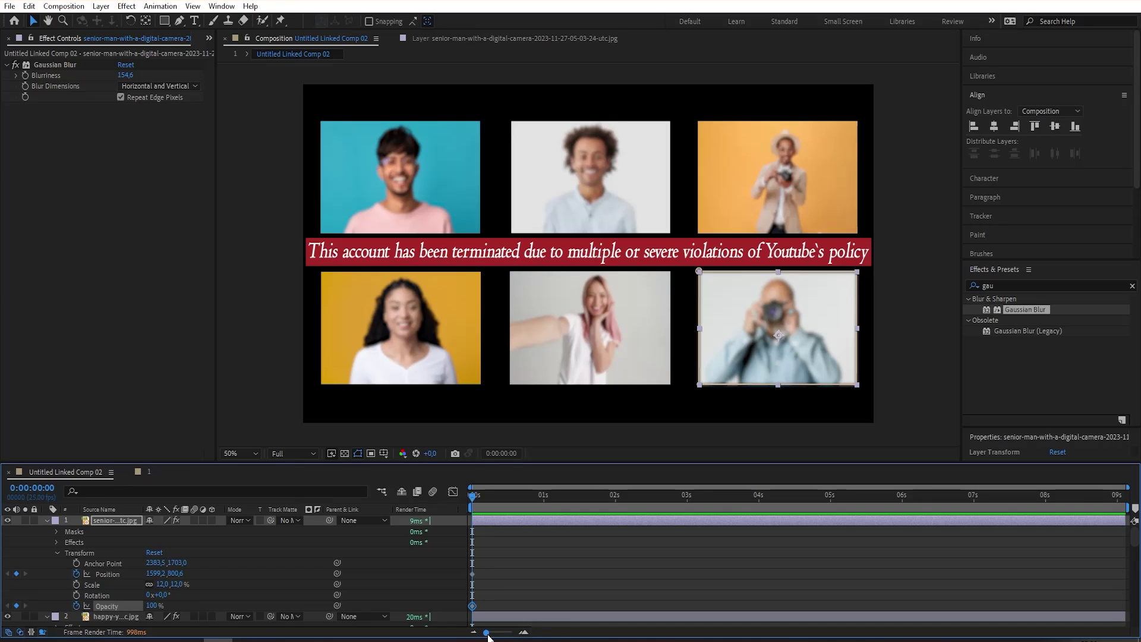
drag(488, 634, 497, 633)
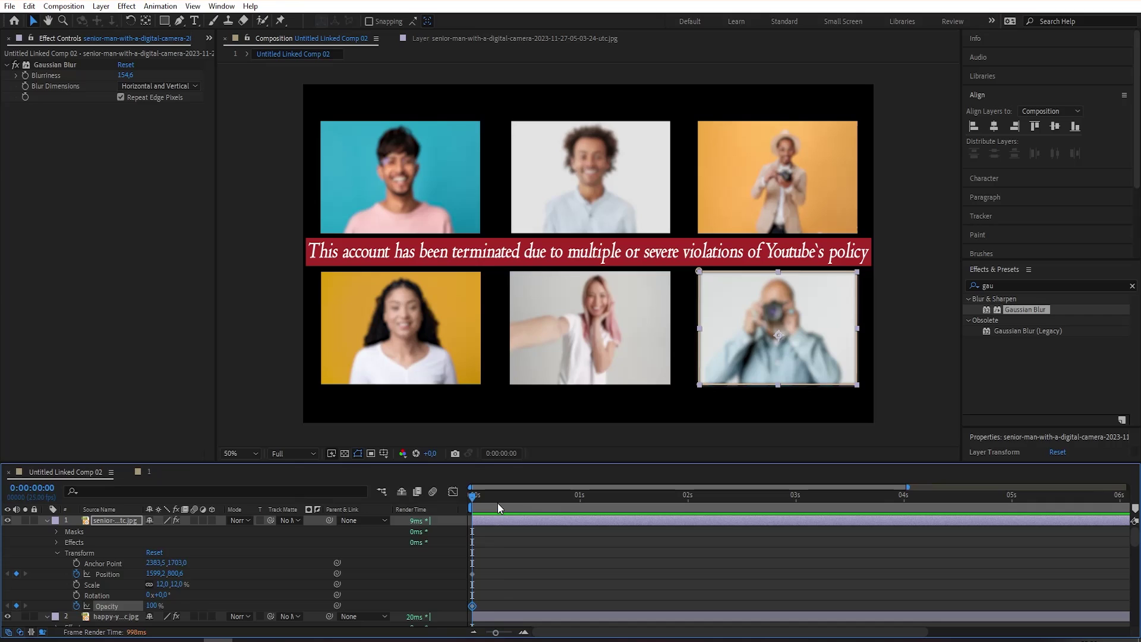
drag(497, 503, 538, 500)
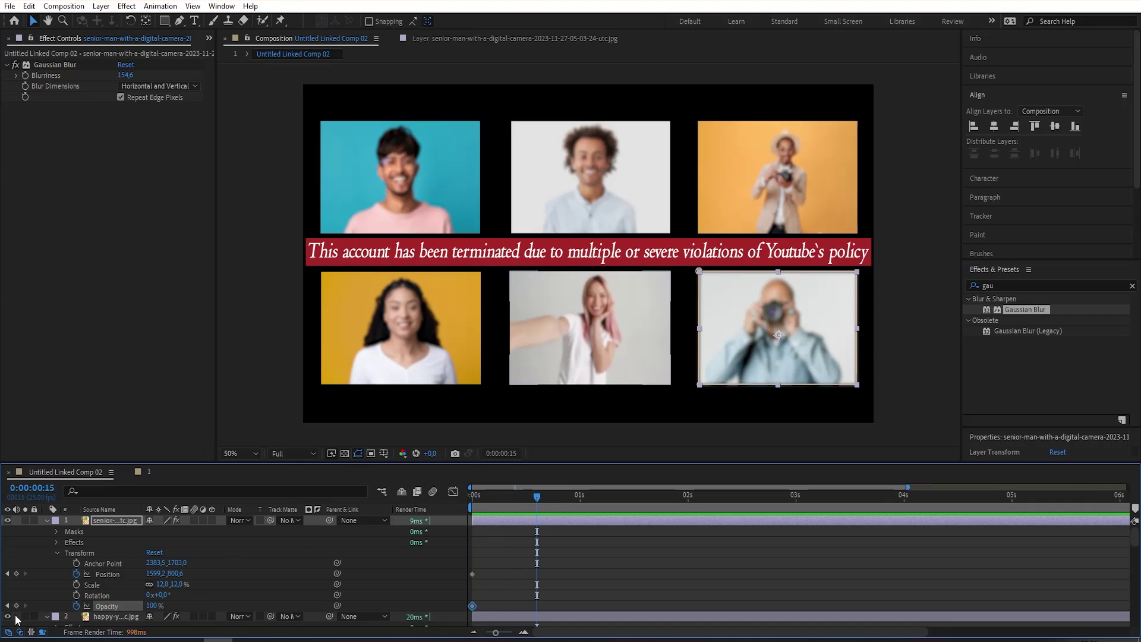
click(17, 574)
click(7, 574)
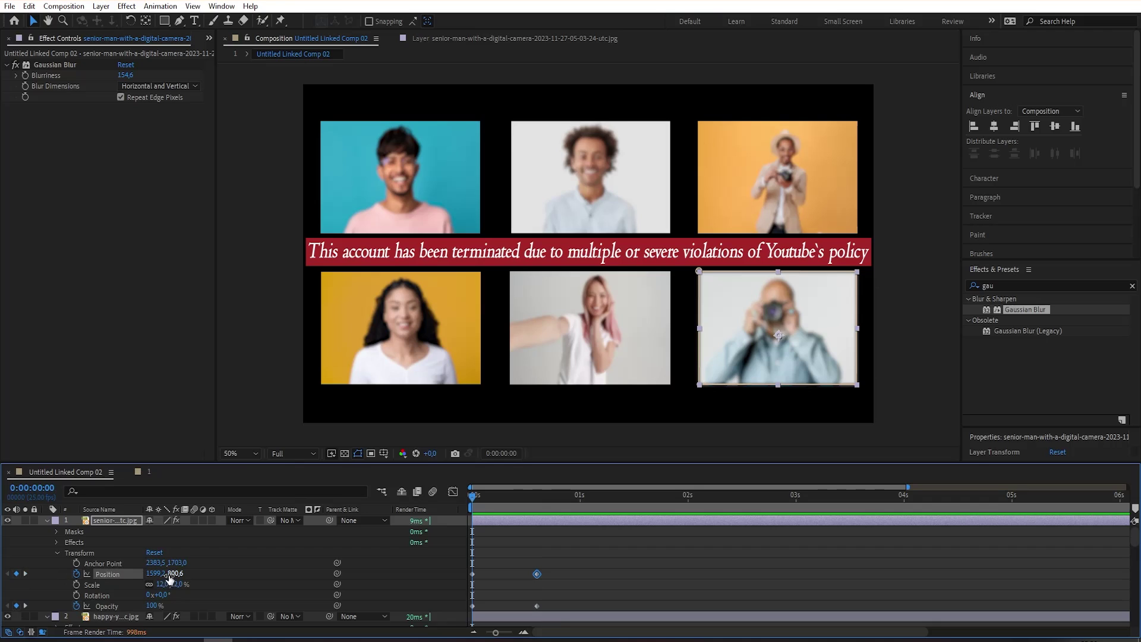
drag(173, 573, 234, 581)
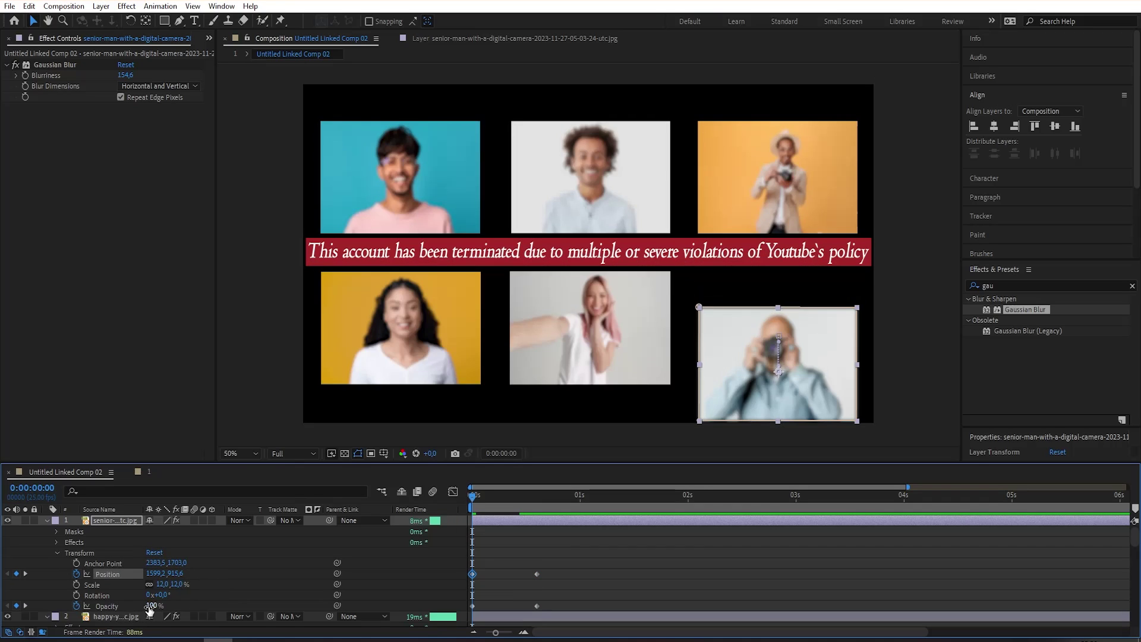
drag(150, 605, 113, 604)
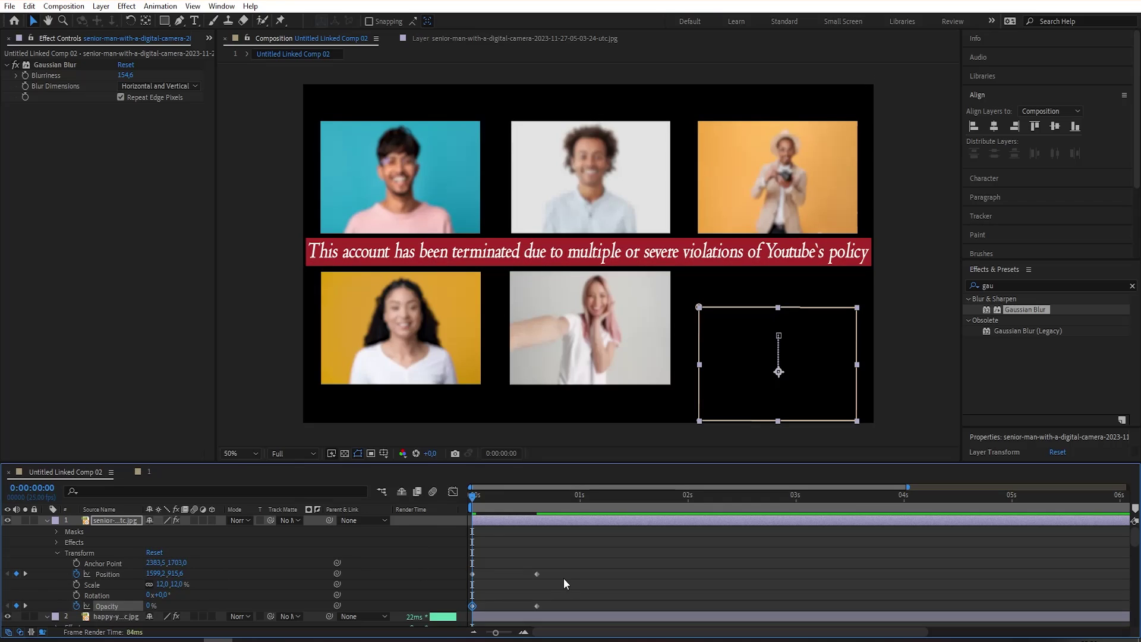
Step: Apply Easy Ease (F9) to the four keyframes and preview the animation
drag(625, 550, 469, 612)
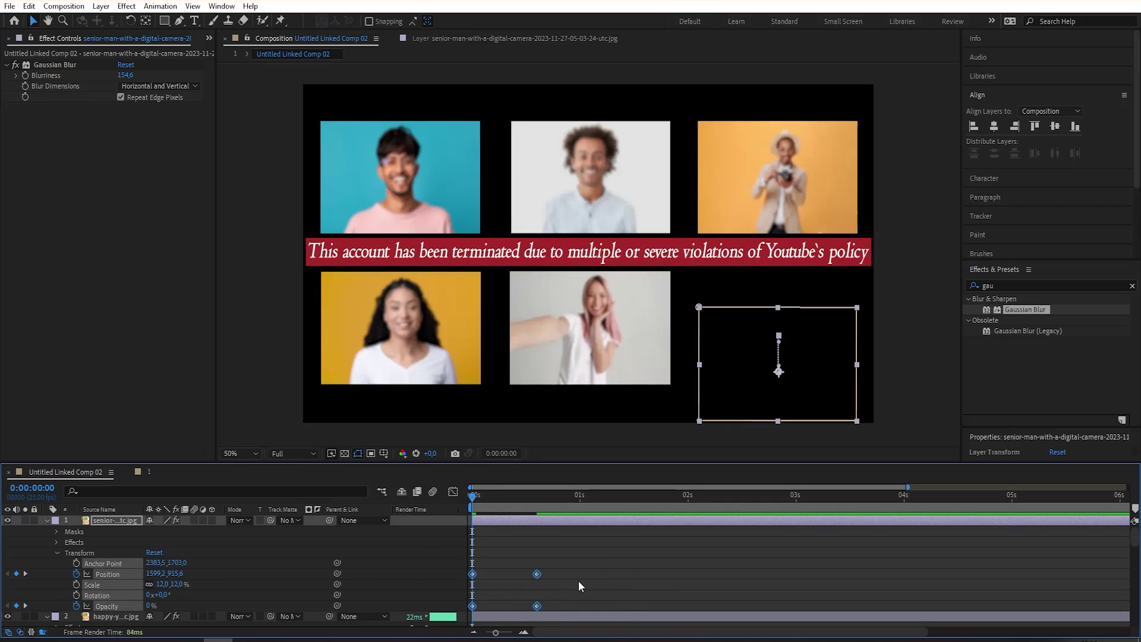
key(F9)
click(635, 559)
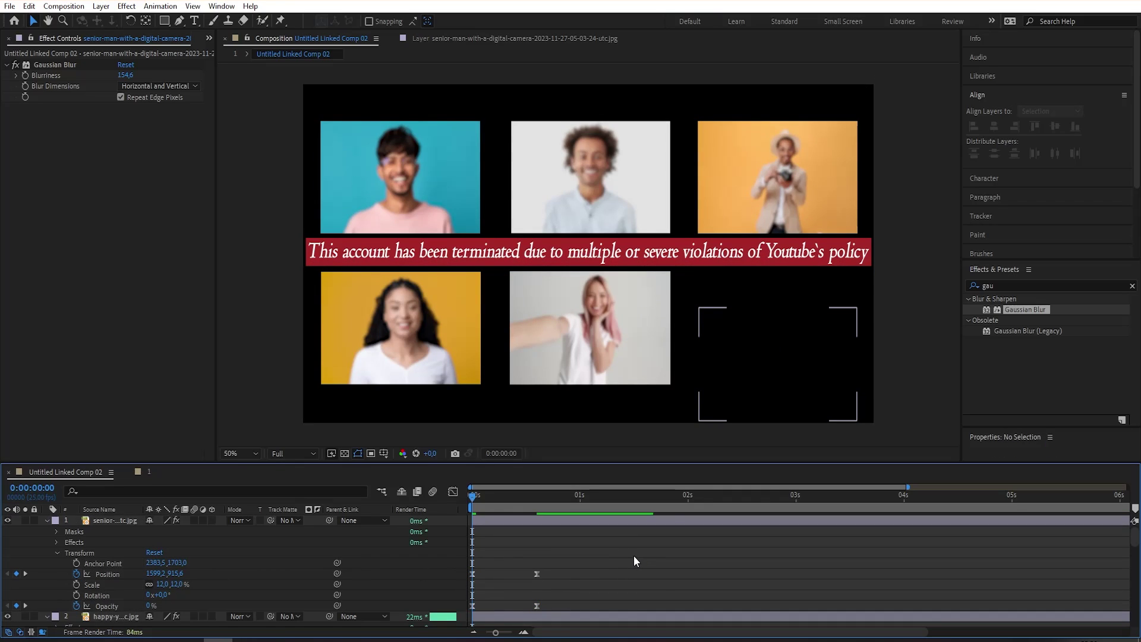
key(space)
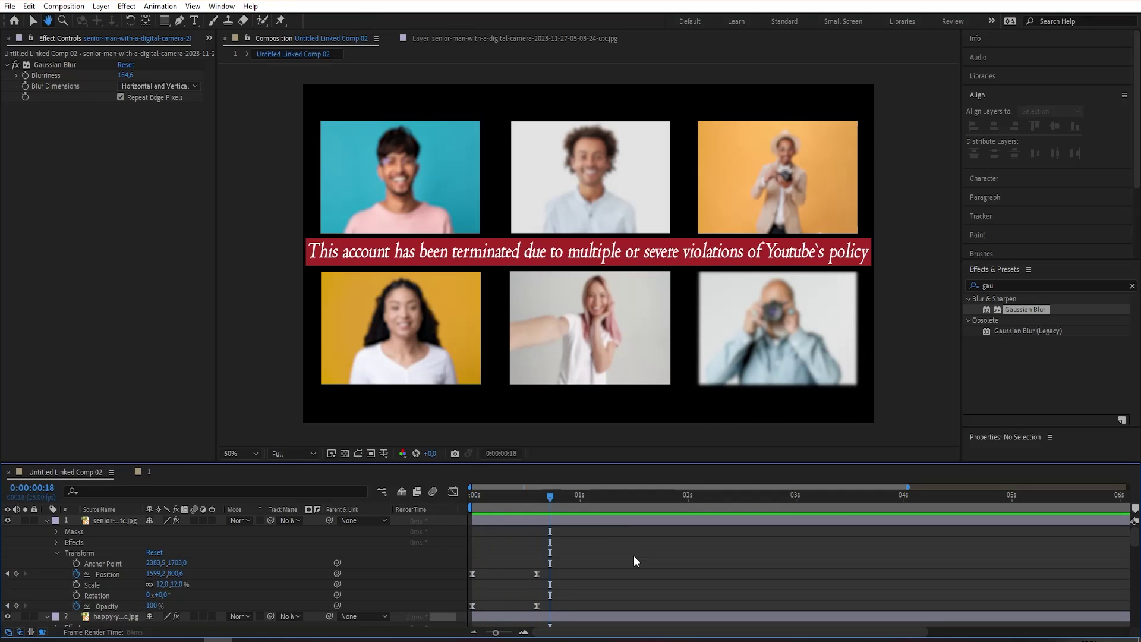
key(space)
key(Home)
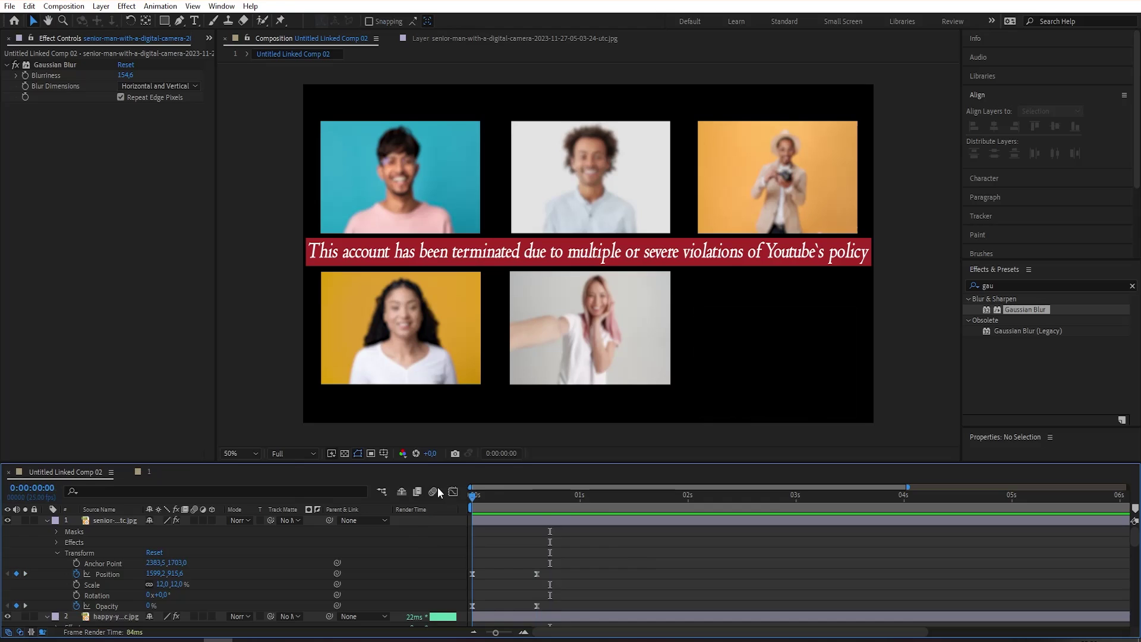
key(space)
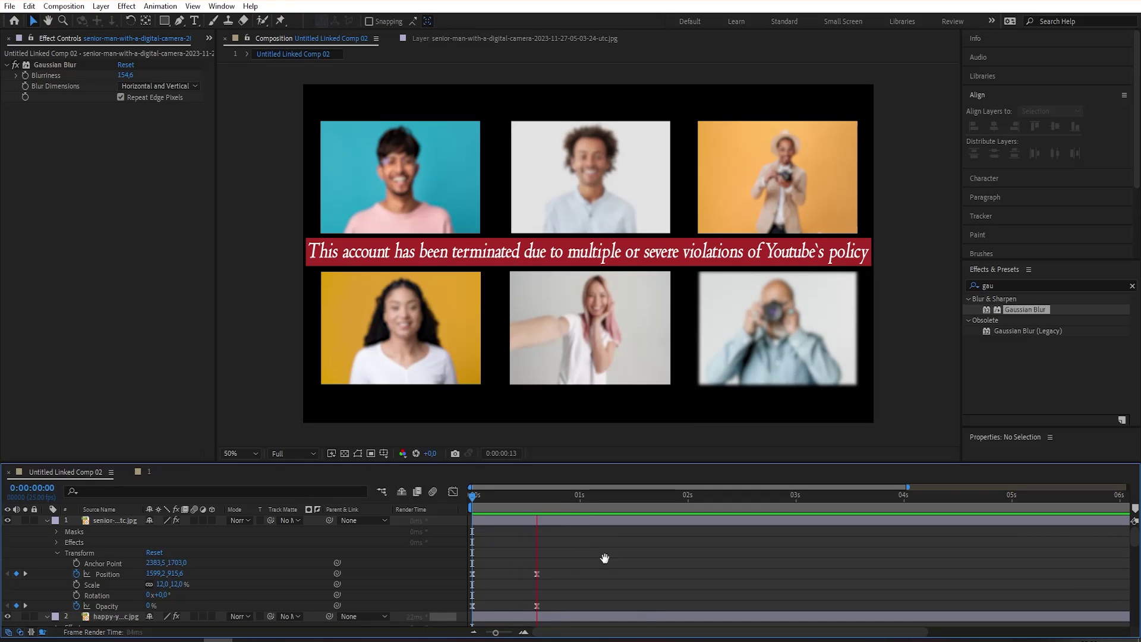
key(space)
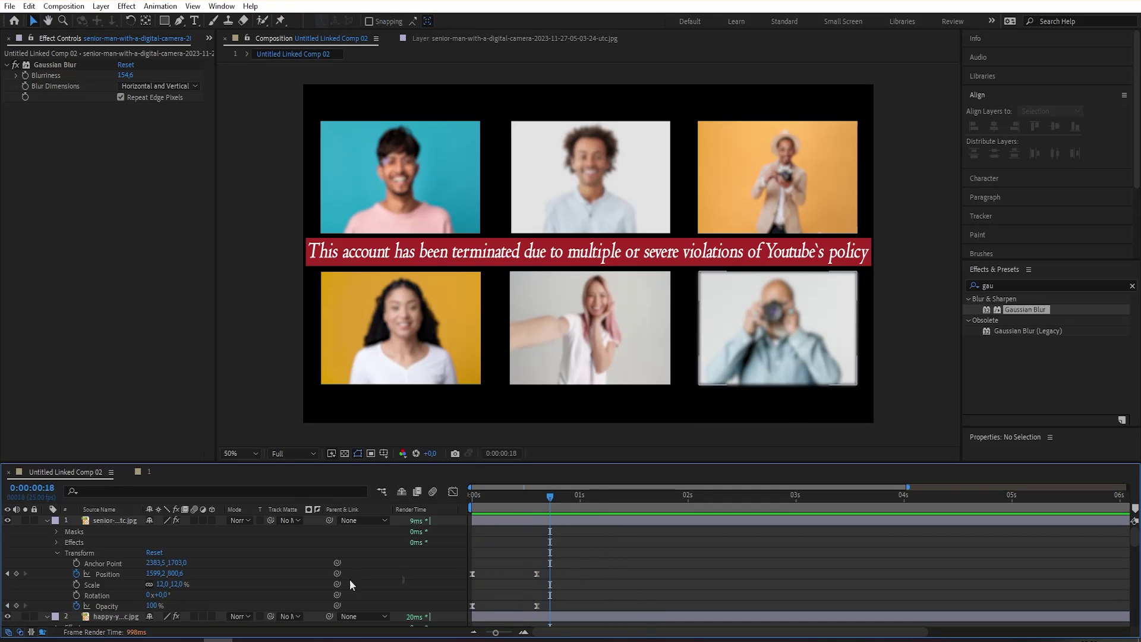
click(117, 609)
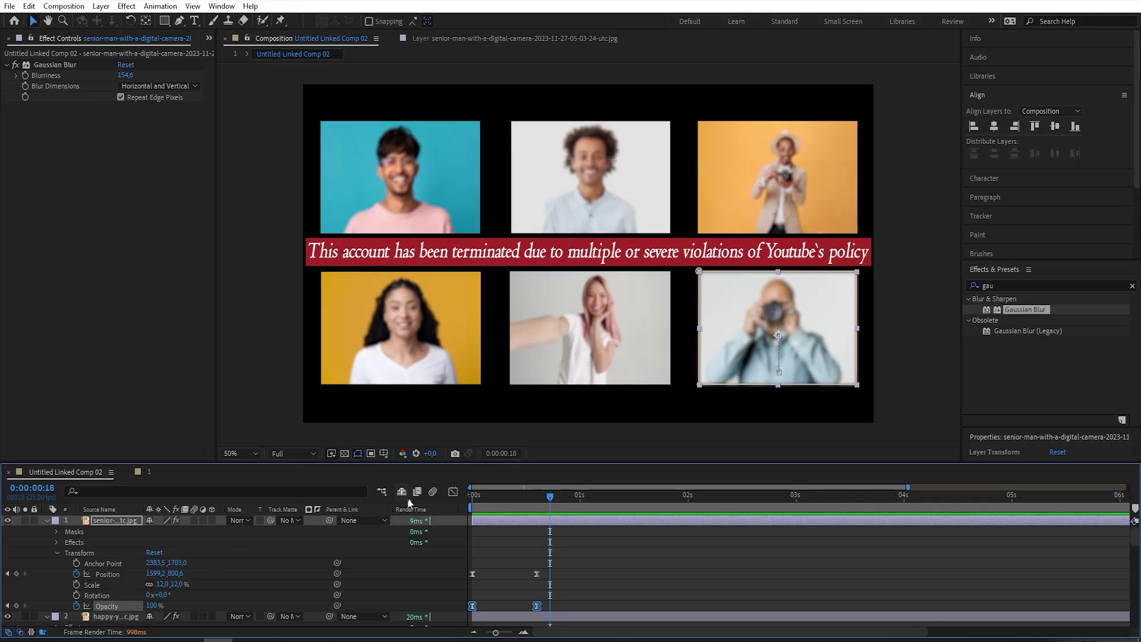
Step: In the Graph Editor, drag the opacity keyframes' bezier handles to steepen the fade-in, previewing the result
click(452, 492)
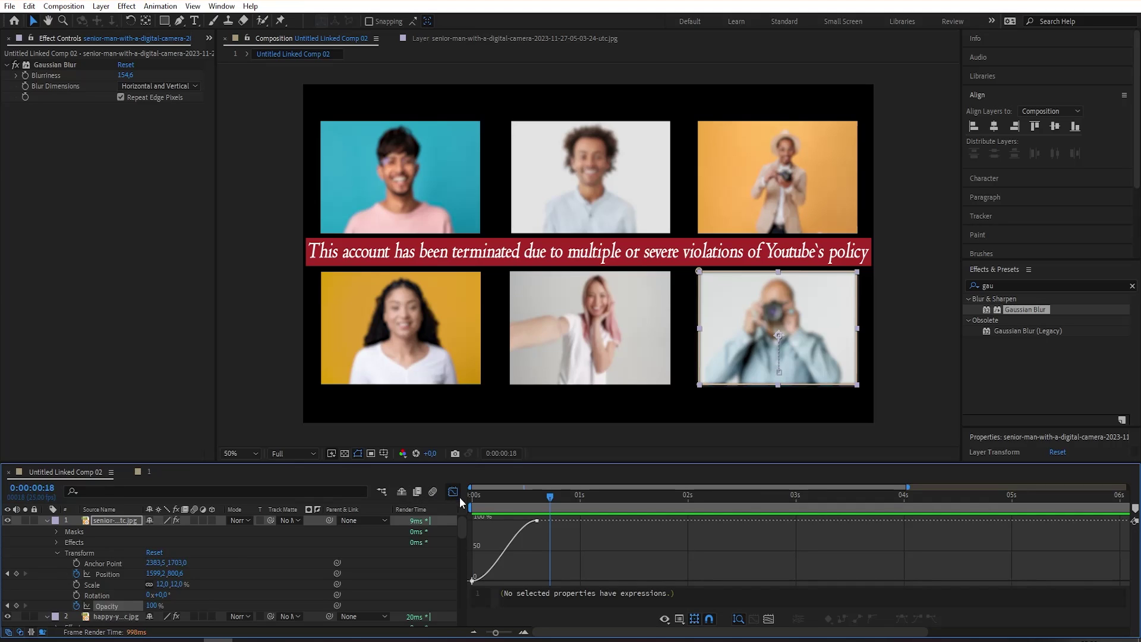
click(511, 549)
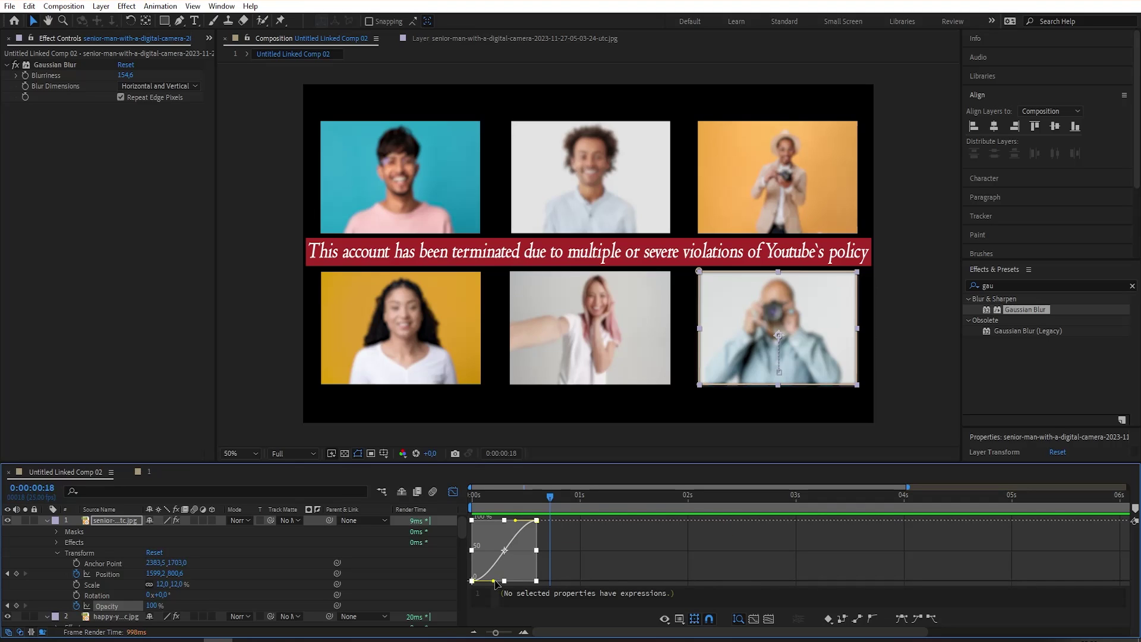
drag(509, 583, 566, 579)
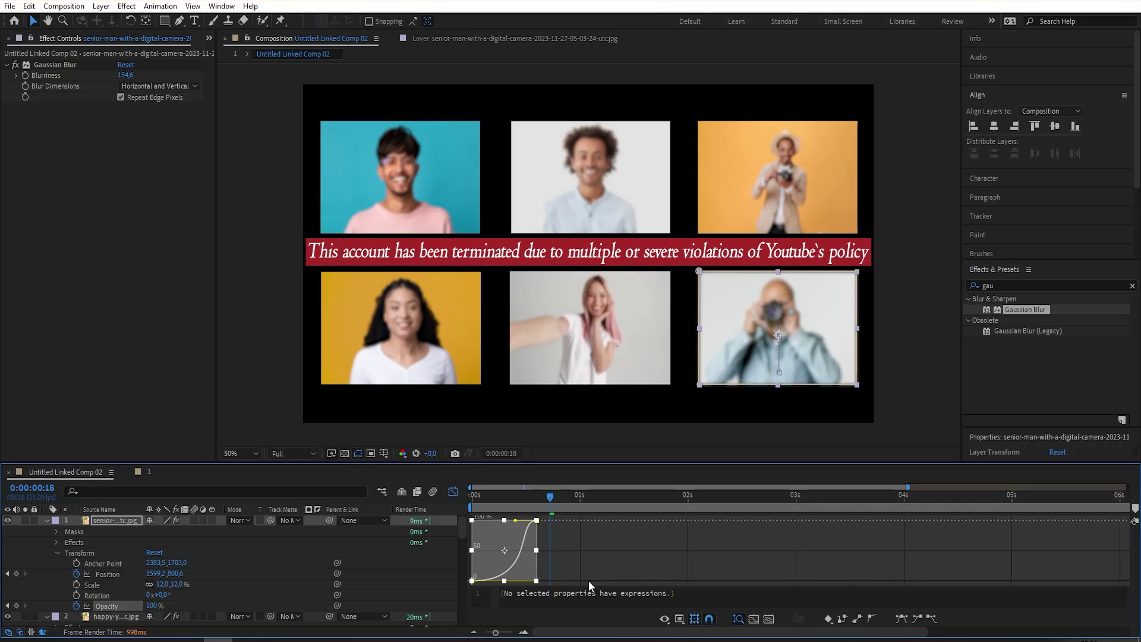
drag(542, 501, 433, 491)
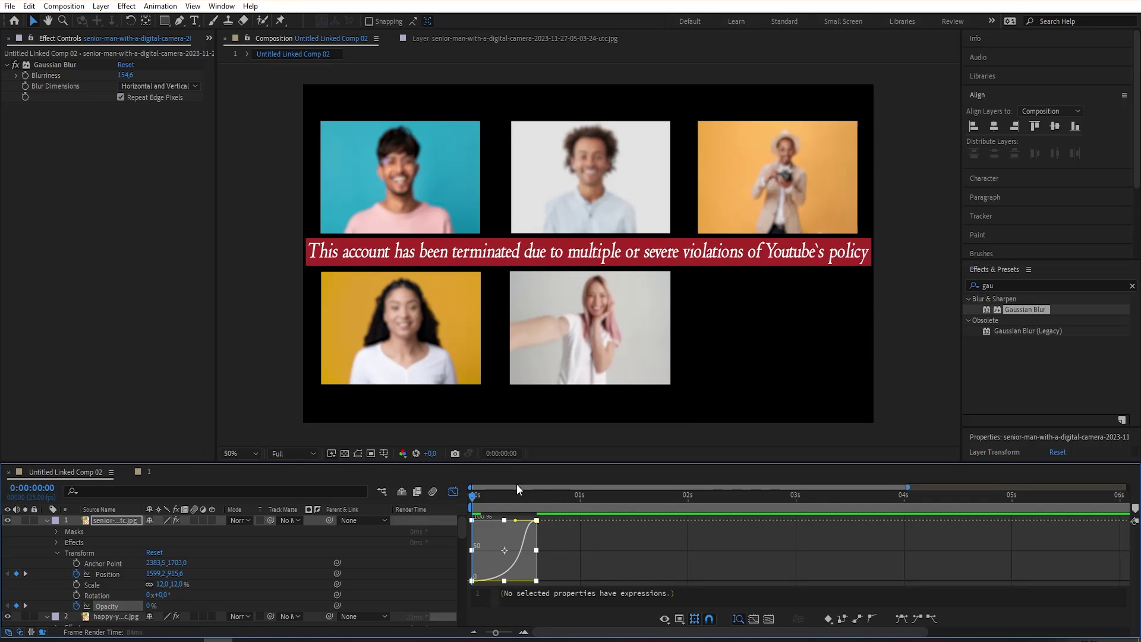
key(space)
key(space)
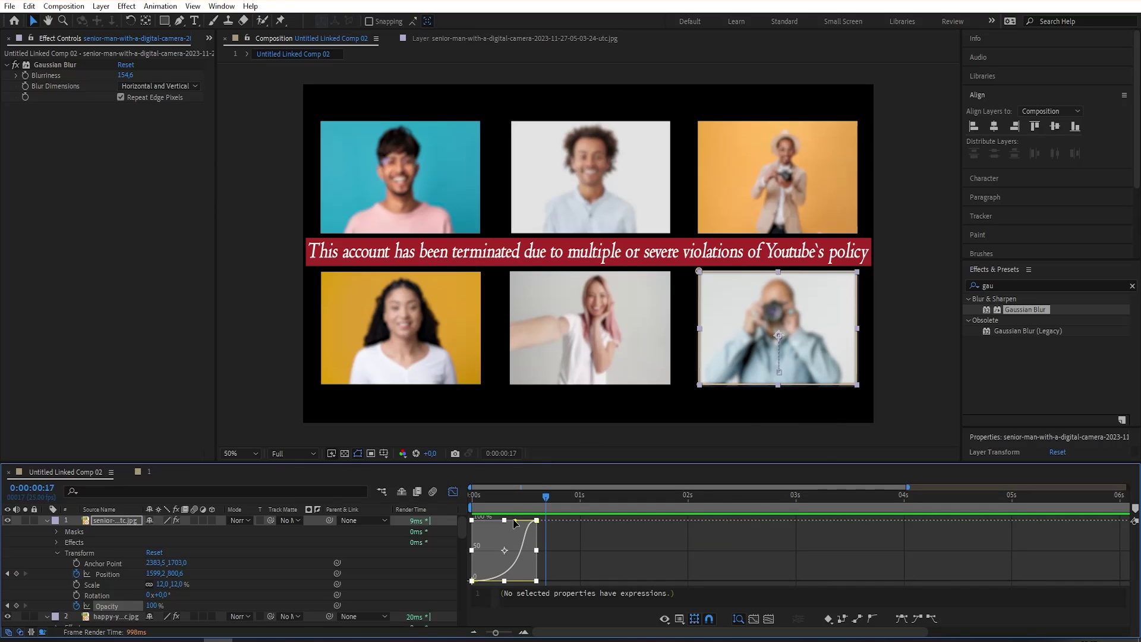
drag(514, 521, 523, 550)
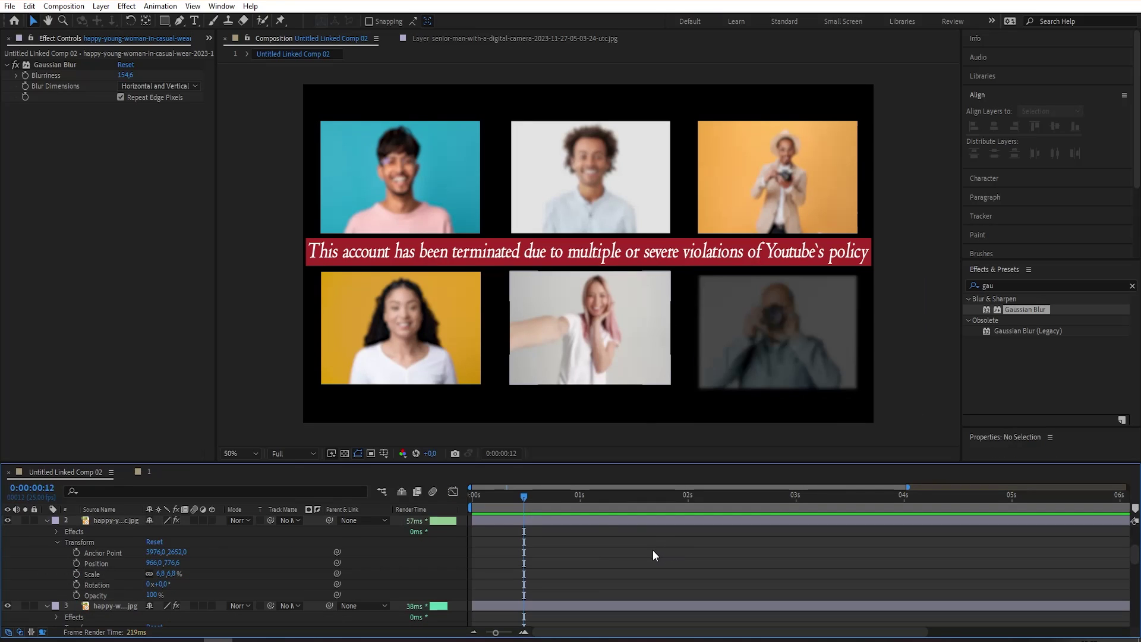
Step: Add Position and Opacity keyframes to the pink-haired woman's layer at frame 12, with Opacity 0%
scroll(630, 553, up, 1)
scroll(618, 550, down, 1)
scroll(553, 544, up, 1)
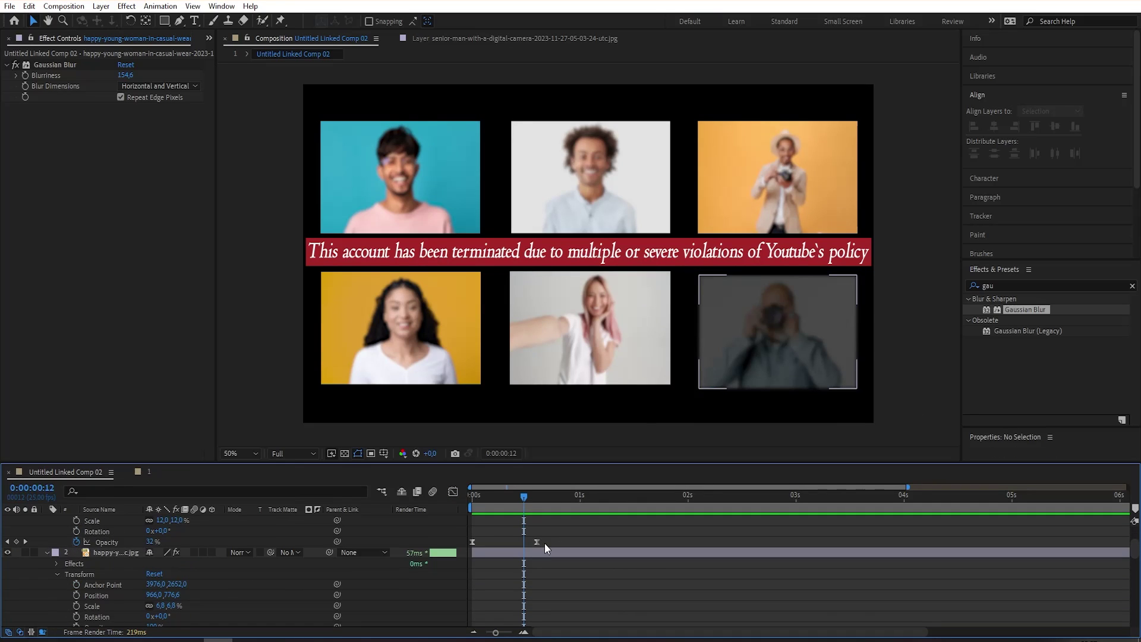
scroll(545, 543, down, 1)
click(76, 563)
click(76, 595)
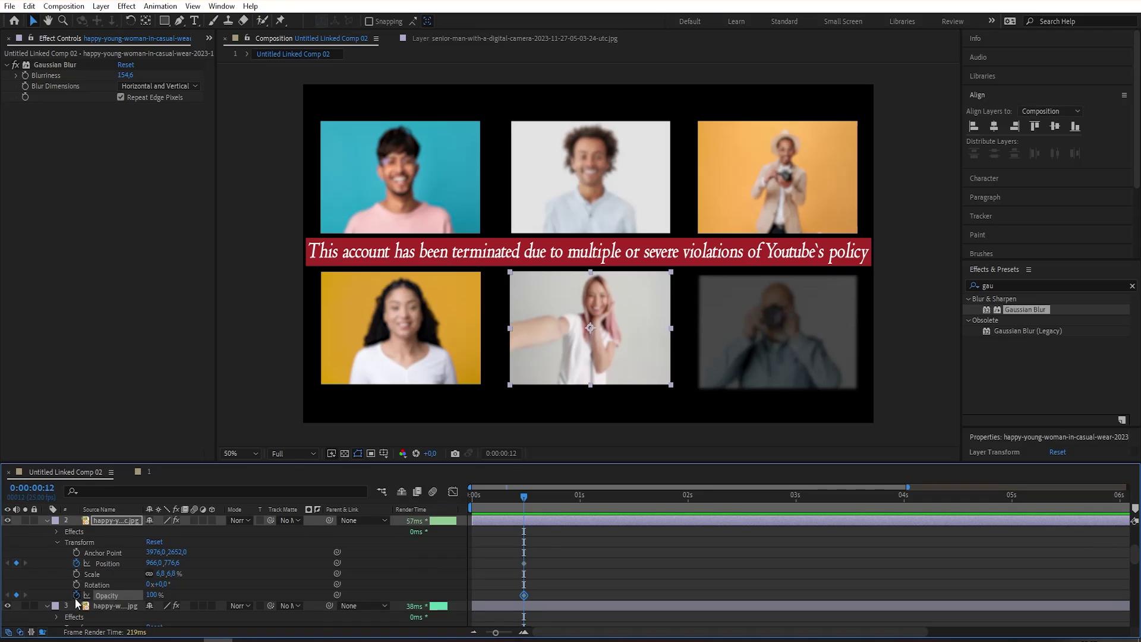
scroll(566, 545, up, 1)
click(523, 546)
scroll(480, 555, down, 1)
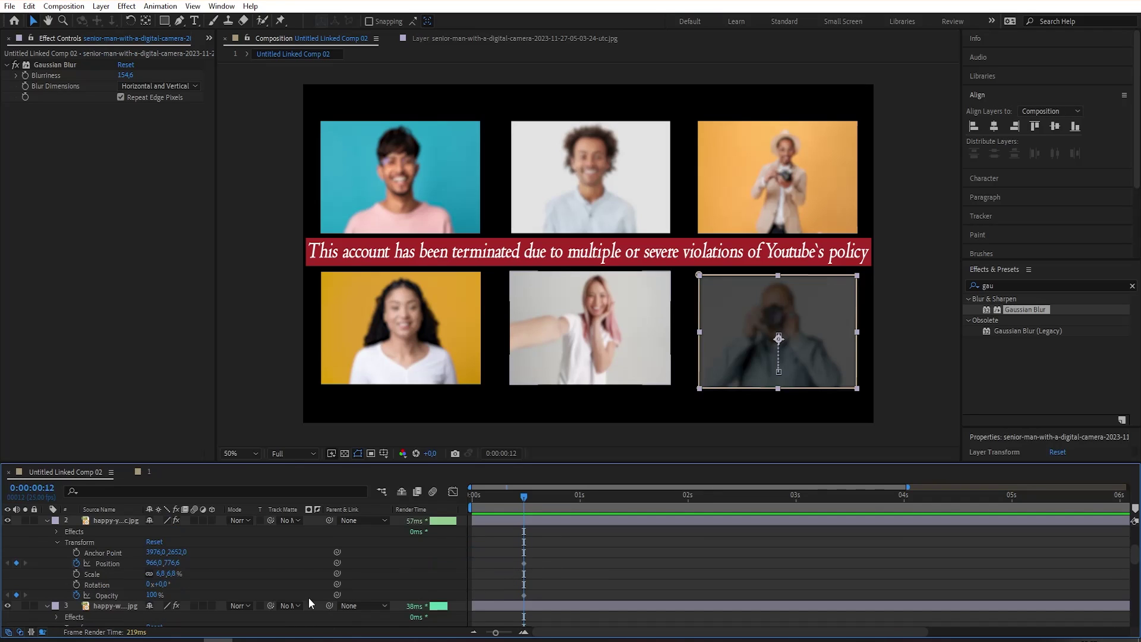
click(111, 595)
click(537, 508)
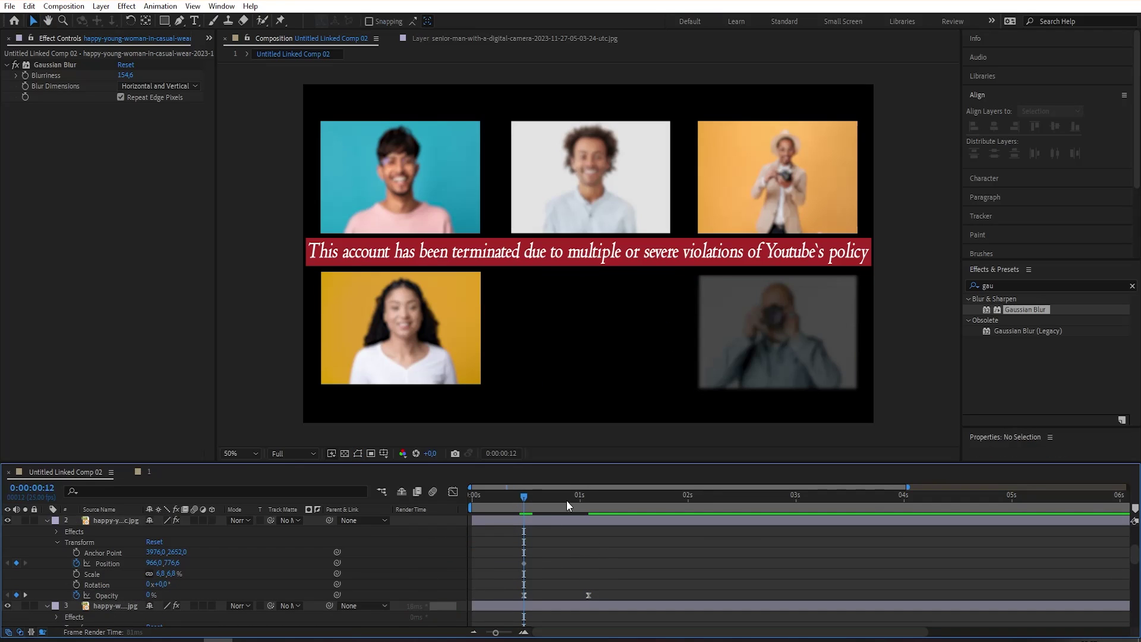
Step: Add a resting Position key at 1:02, lower the frame-12 start to Y 995.6, and preview
drag(571, 500, 608, 500)
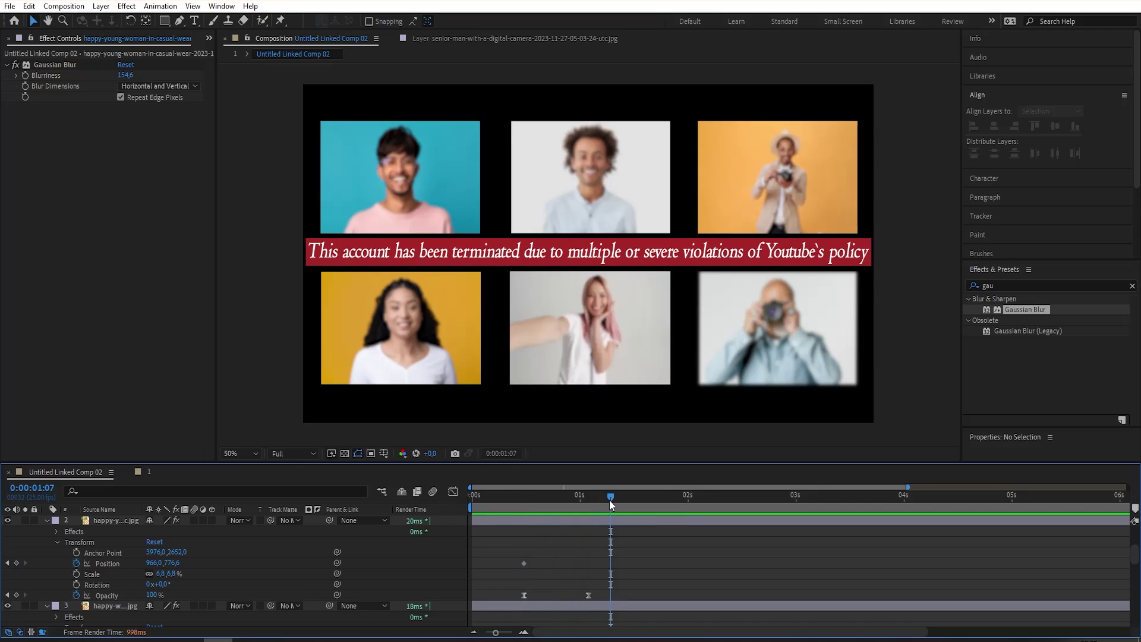
click(17, 562)
click(7, 562)
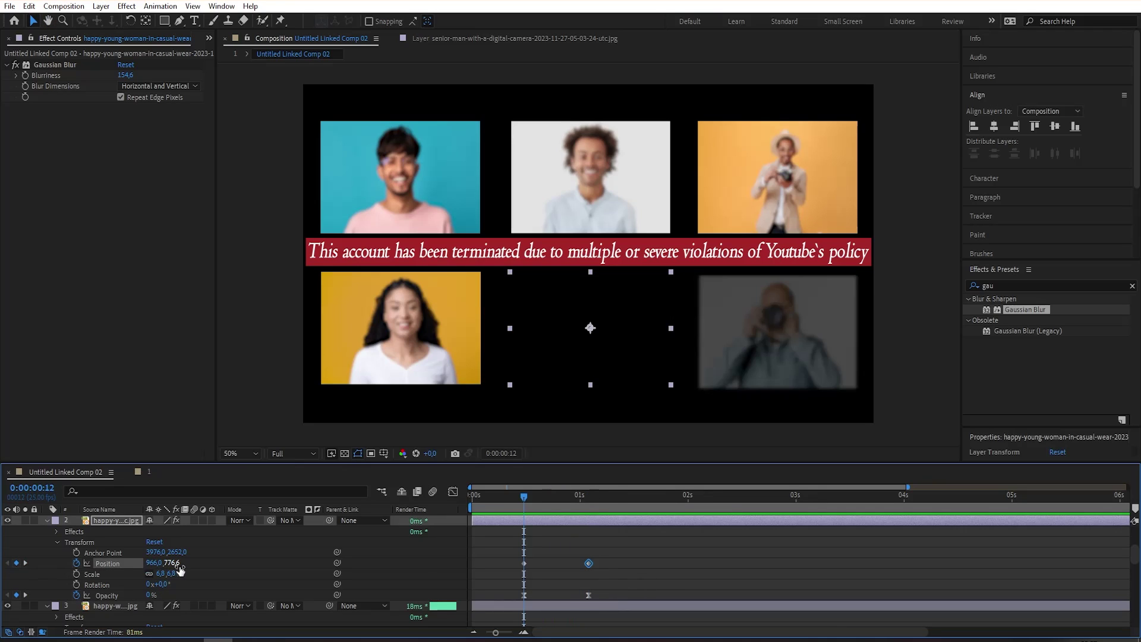
drag(171, 563, 326, 565)
click(607, 554)
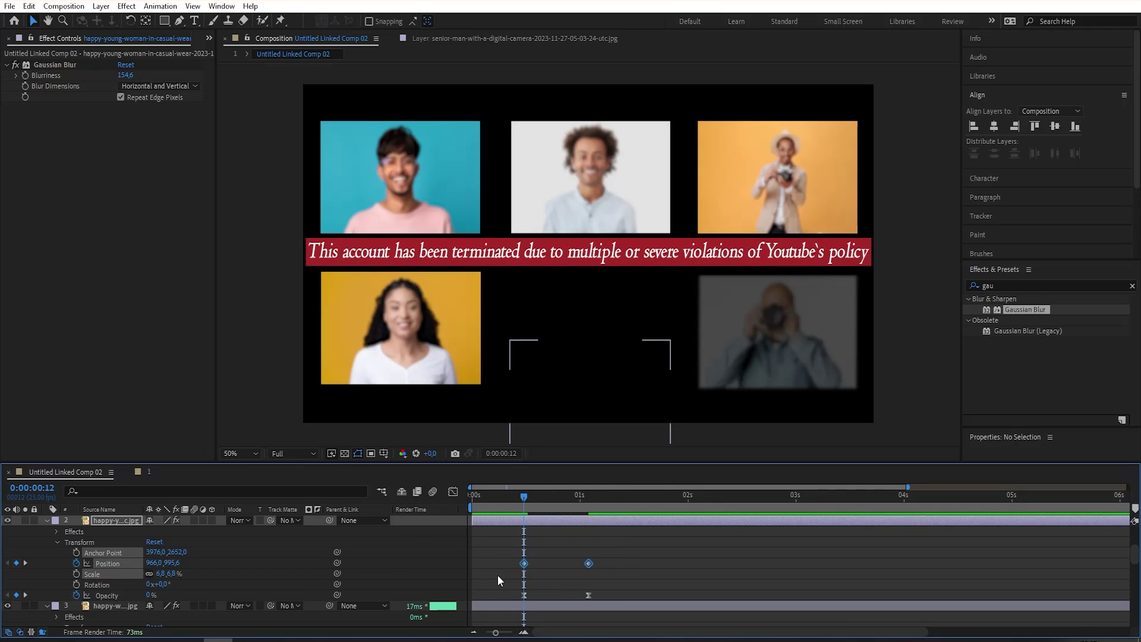
key(space)
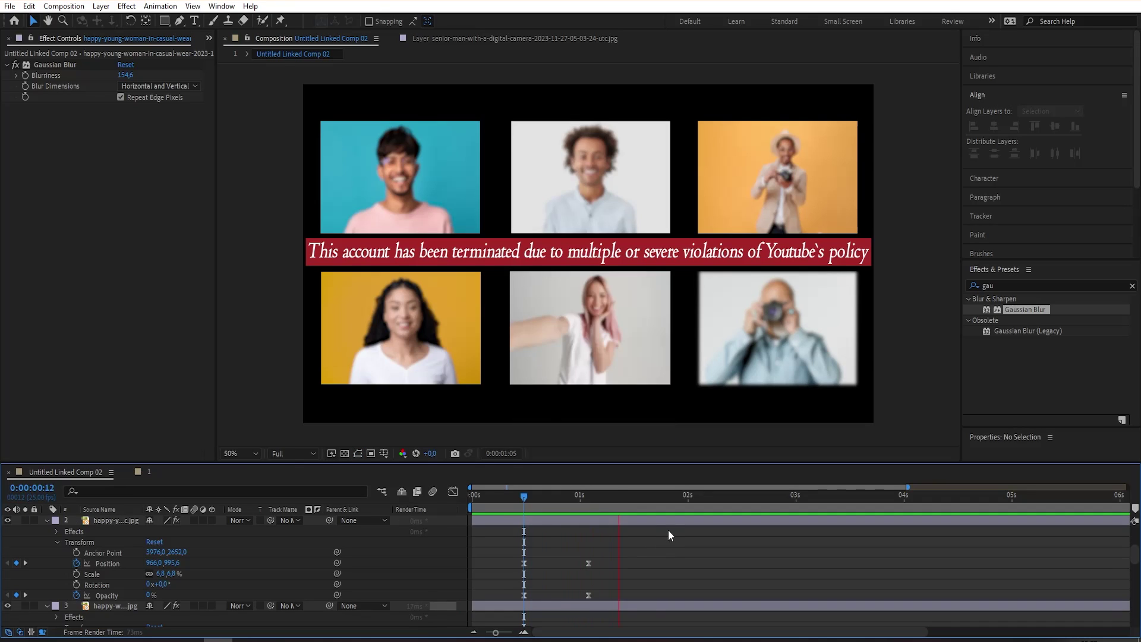
click(584, 494)
click(552, 496)
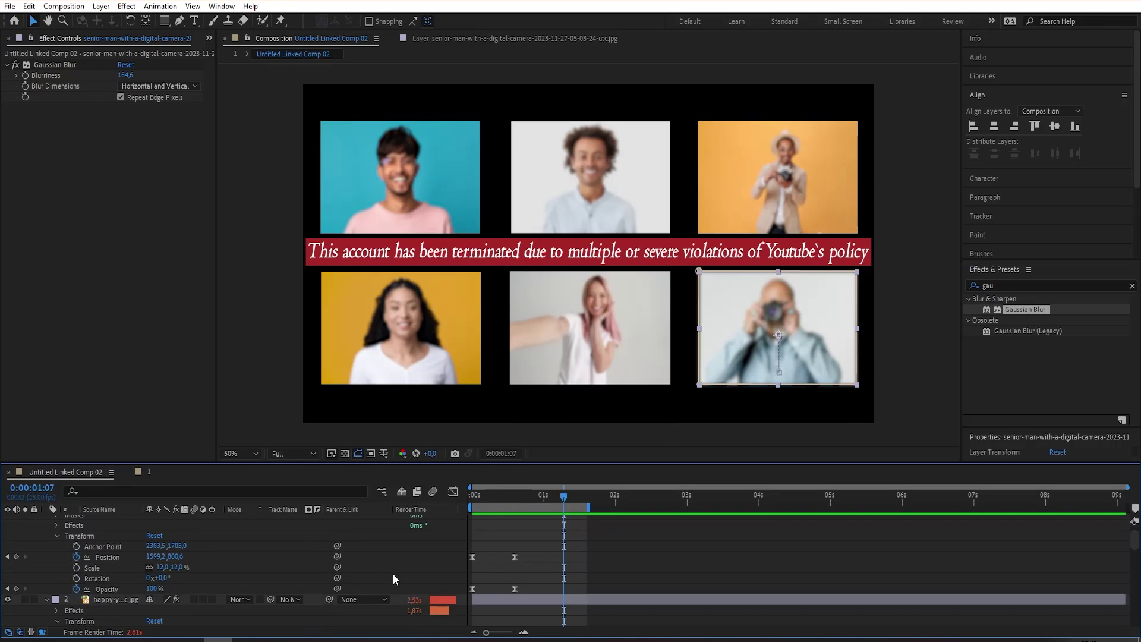
Step: Add a Null 1 layer and pick-whip the senior man photo layer to it
right_click(621, 543)
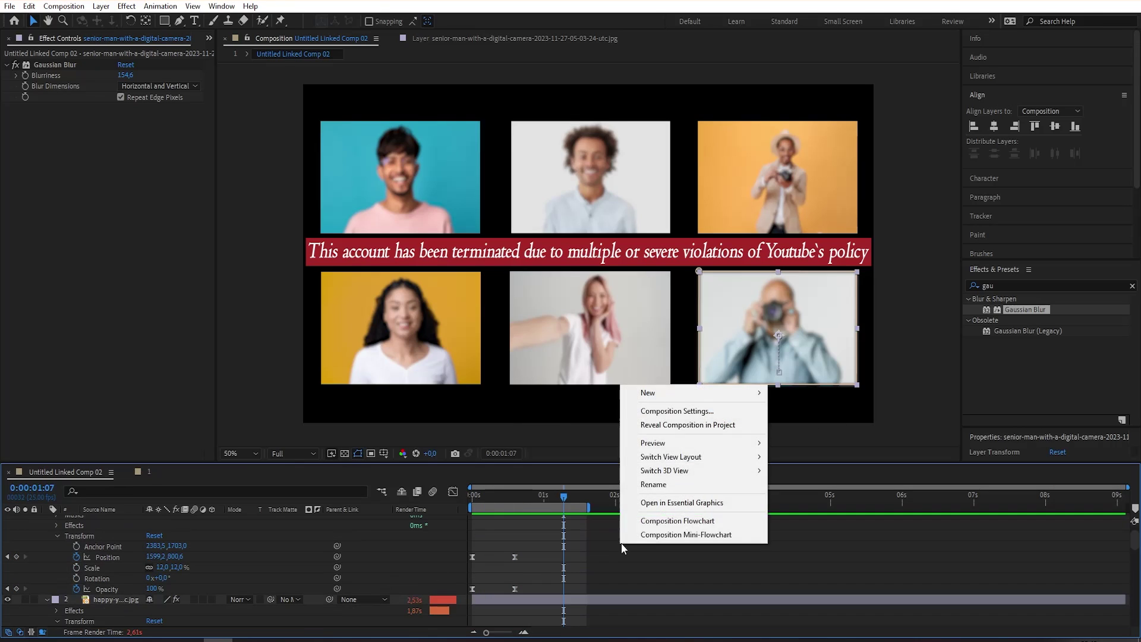
mouse_move(654, 402)
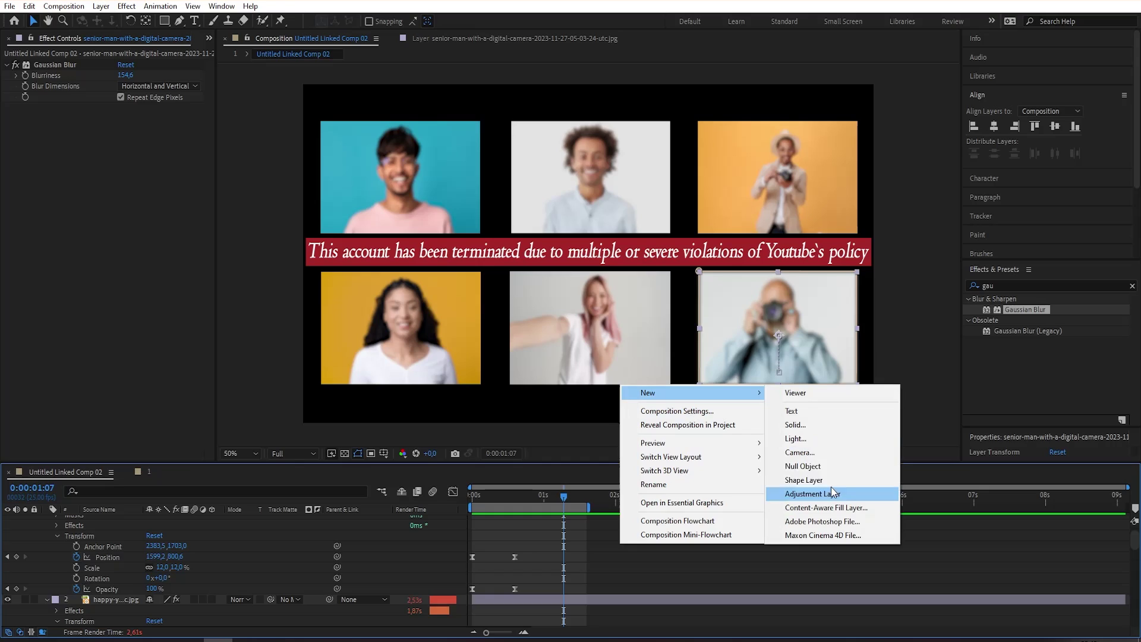
click(826, 466)
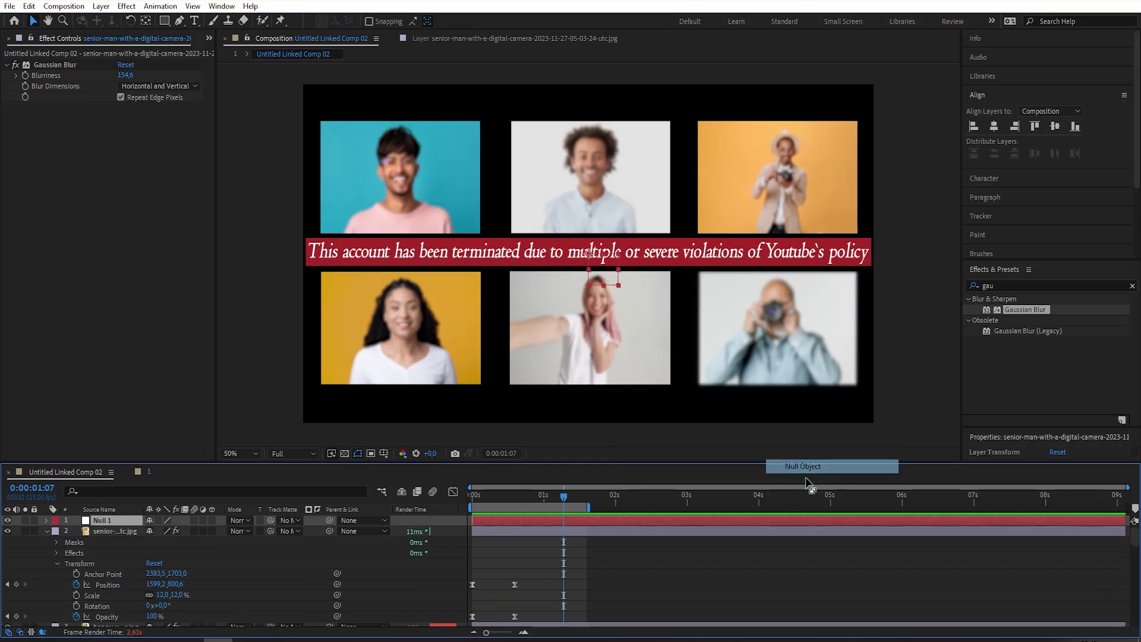
click(640, 564)
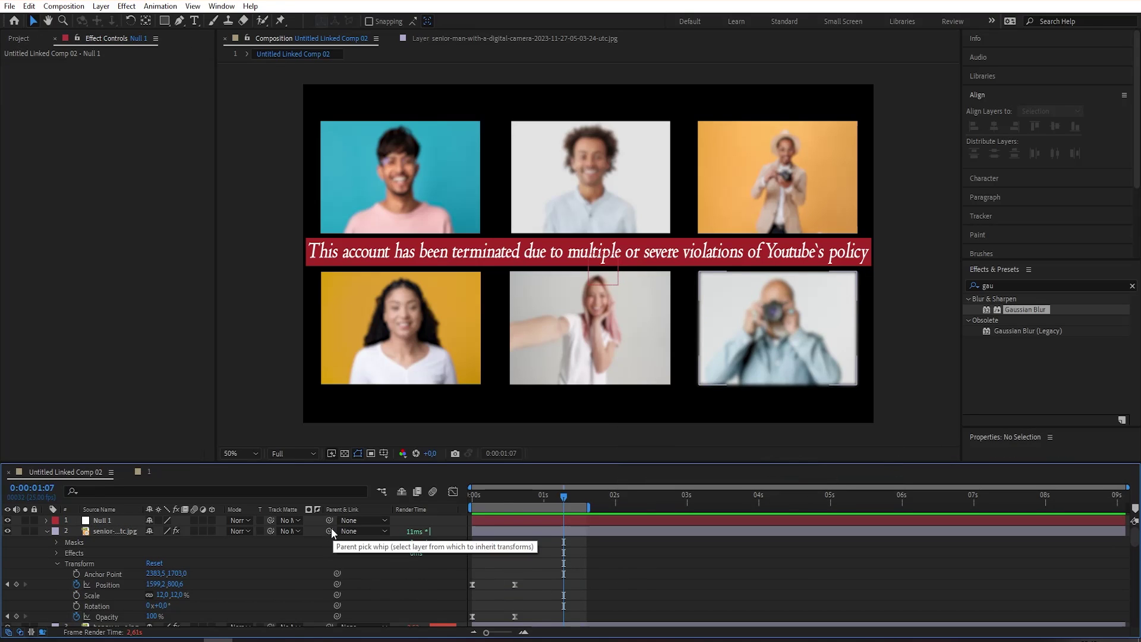
drag(330, 531, 112, 523)
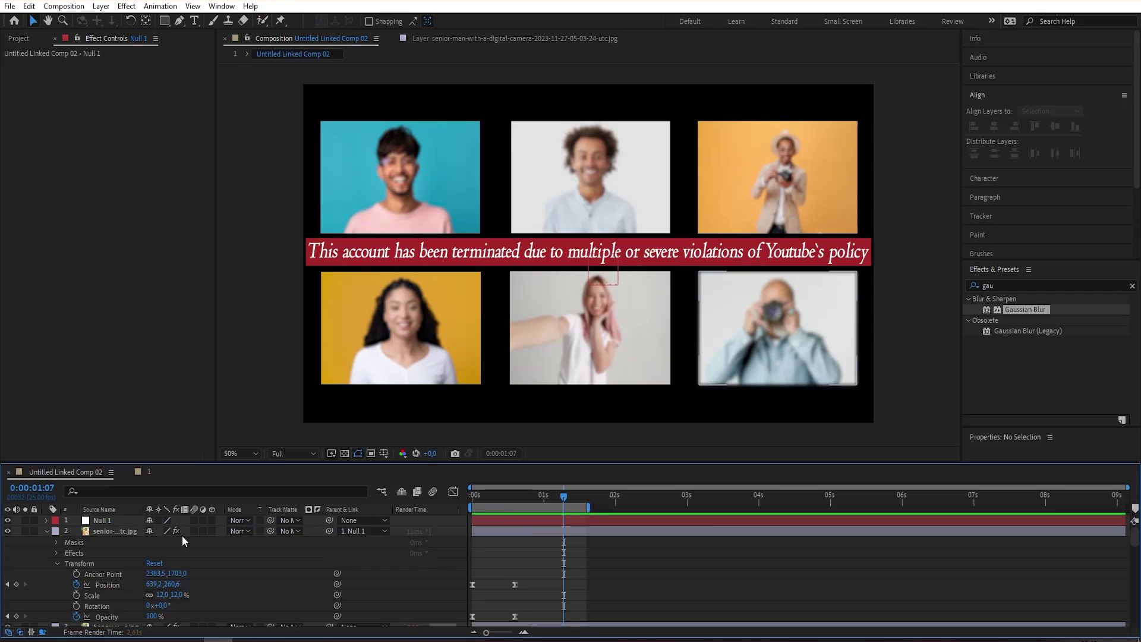
Step: Set the Parent of layers 3–8, including precomp 1, to Null 1
scroll(357, 559, down, 2)
scroll(356, 598, down, 2)
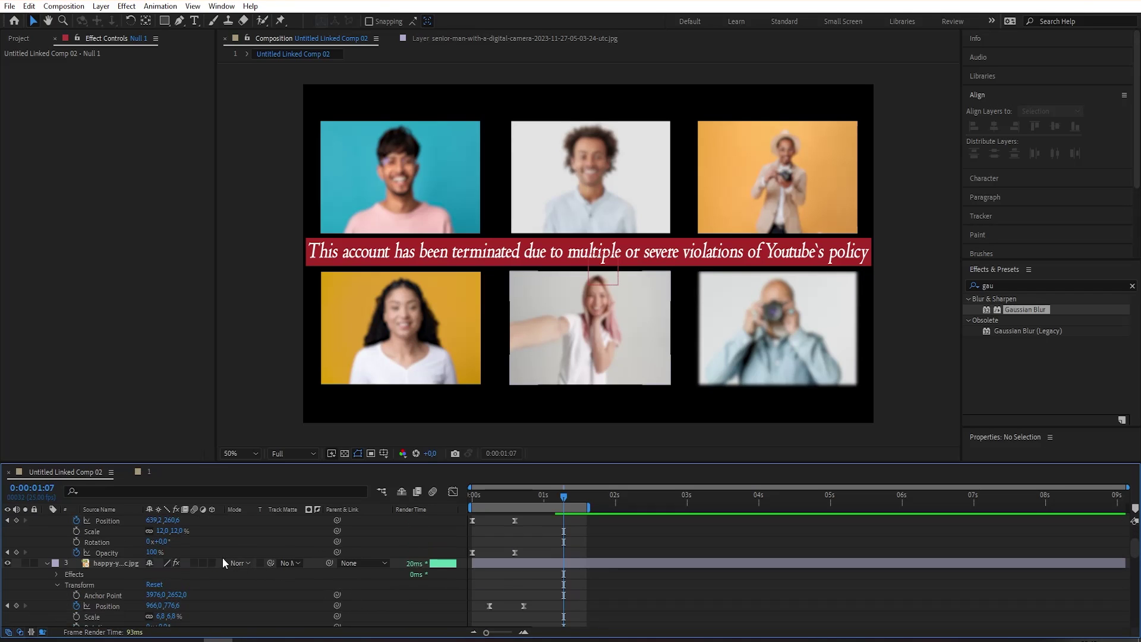
click(131, 562)
scroll(143, 568, down, 5)
scroll(148, 573, down, 4)
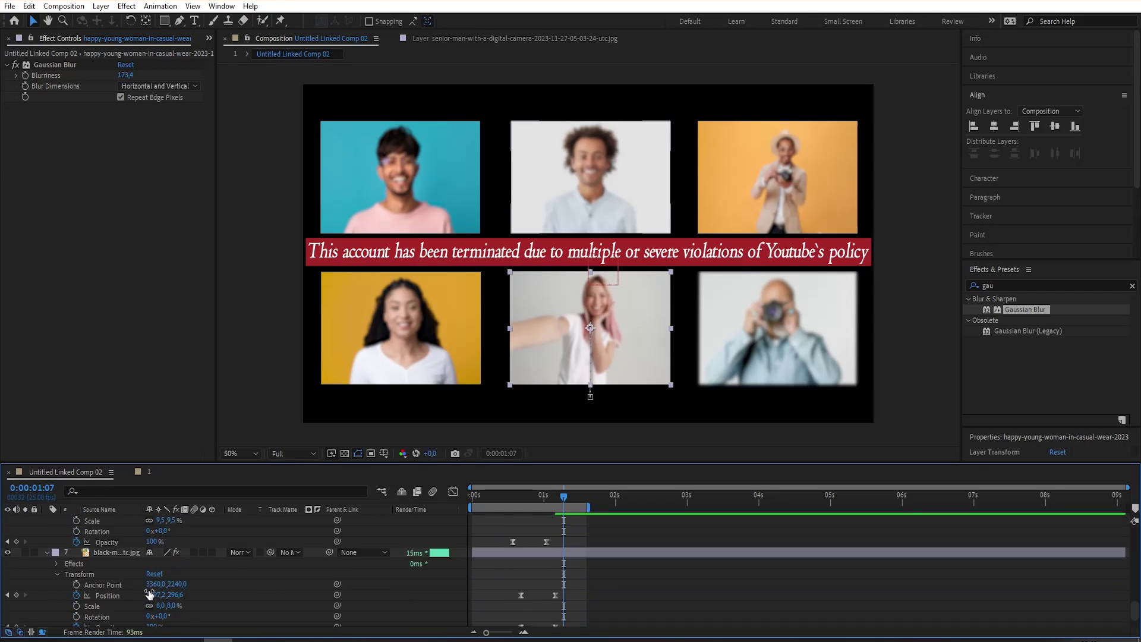
shift+click(112, 611)
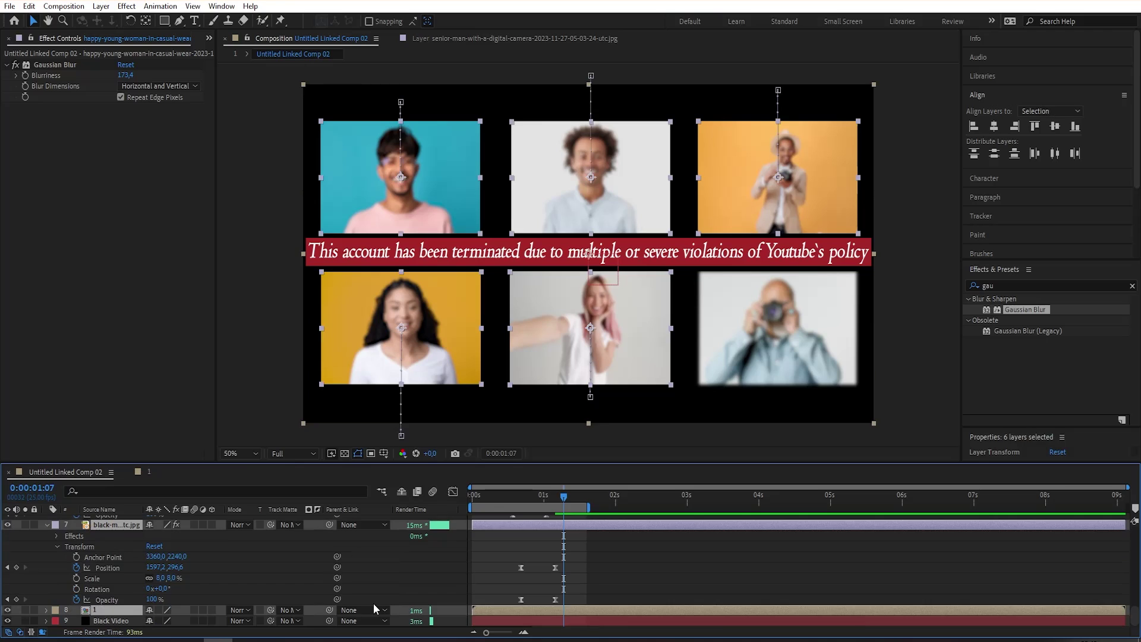
click(362, 609)
click(366, 483)
click(650, 547)
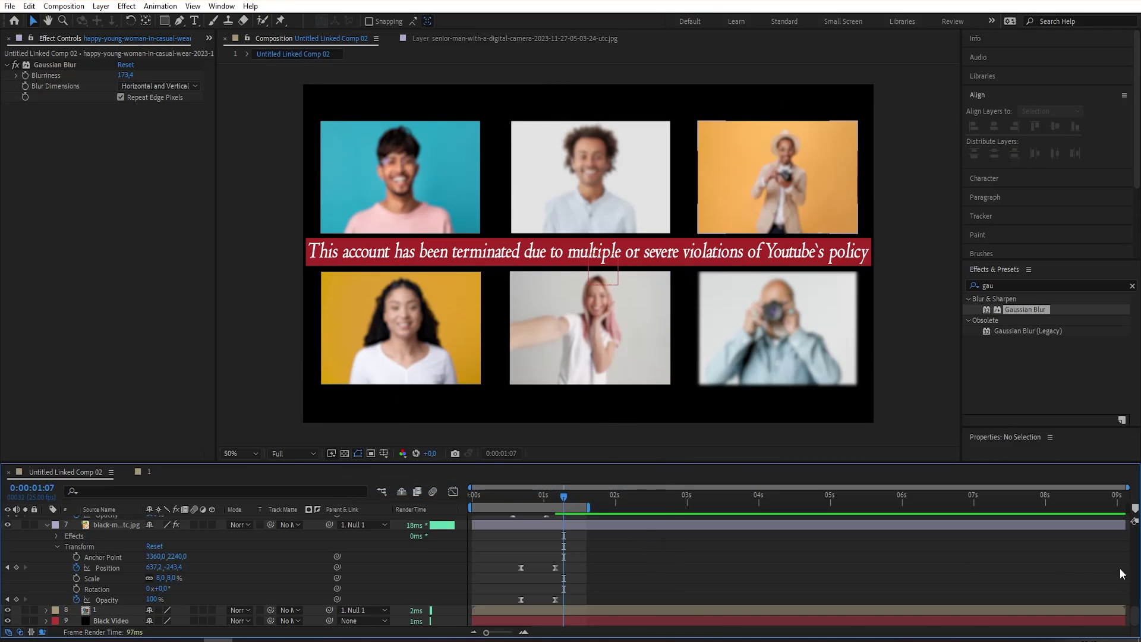
drag(1135, 621, 1135, 512)
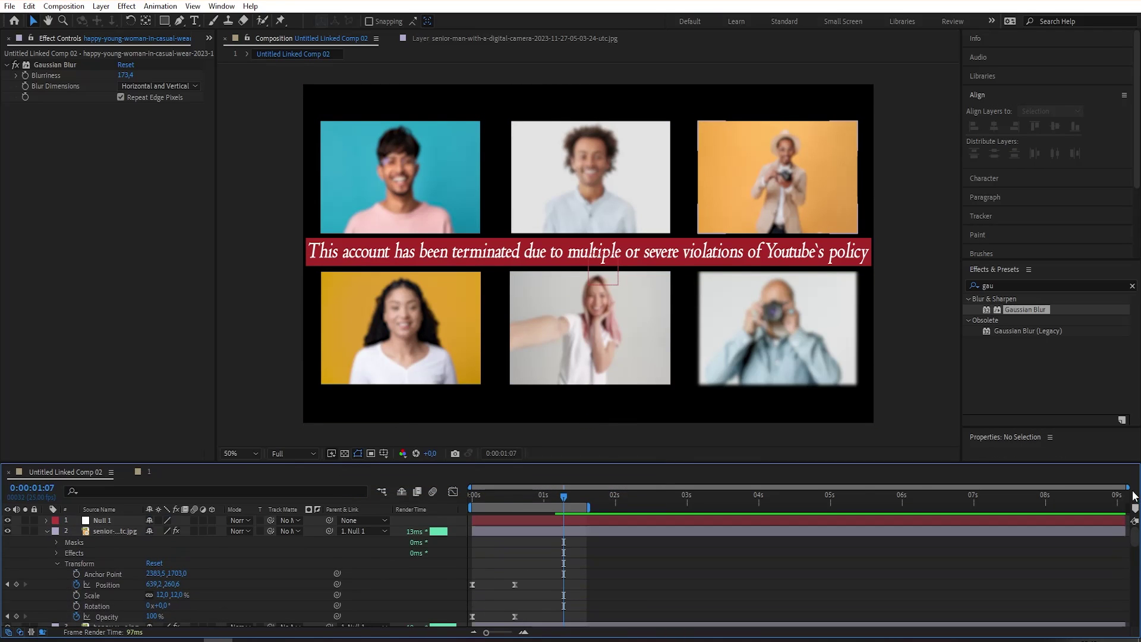
Step: Keyframe Null 1's Scale at 1:07 and set it to 68% at 0:00
click(46, 521)
click(56, 532)
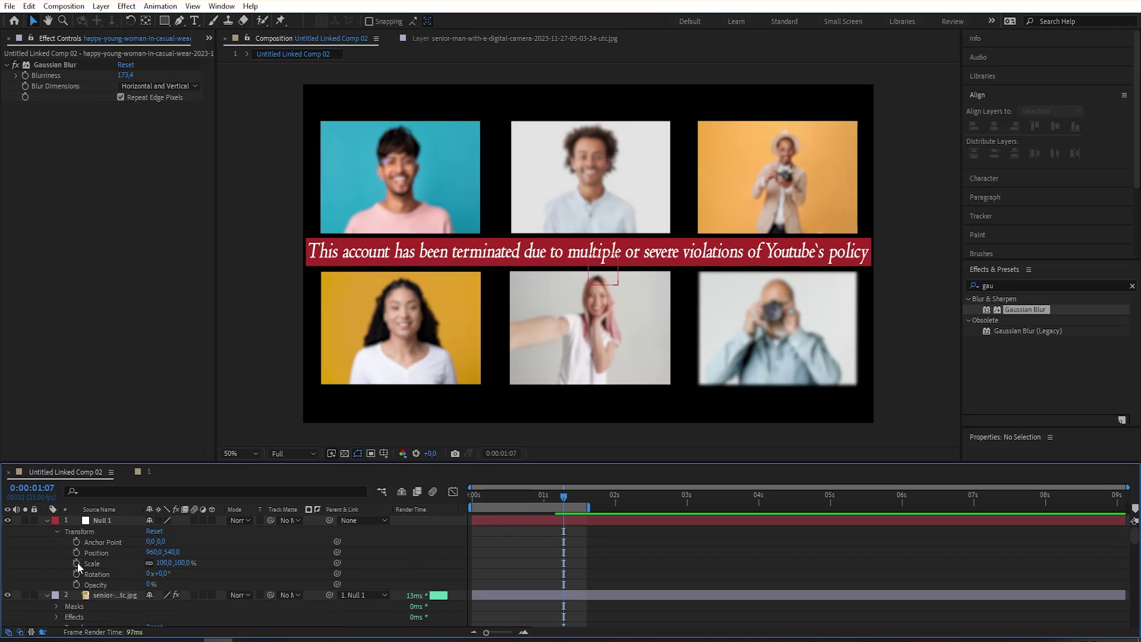
click(76, 564)
click(474, 494)
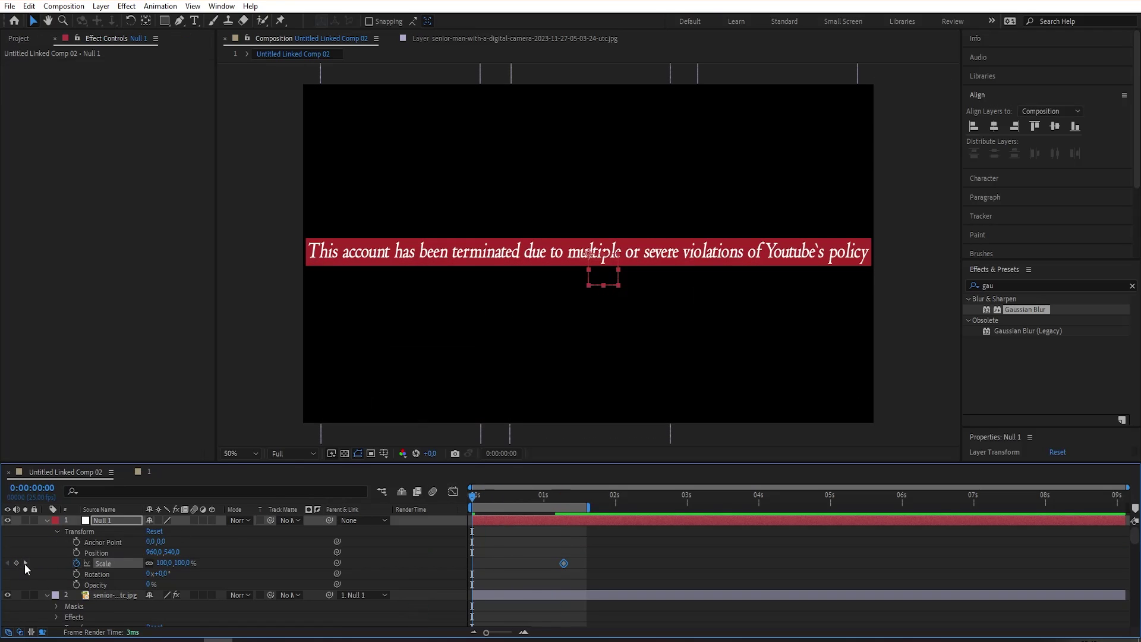
drag(183, 562, 164, 562)
Step: Apply Easy Ease to both scale keyframes and preview the grow animation
click(592, 548)
drag(591, 543, 429, 570)
key(F9)
click(613, 548)
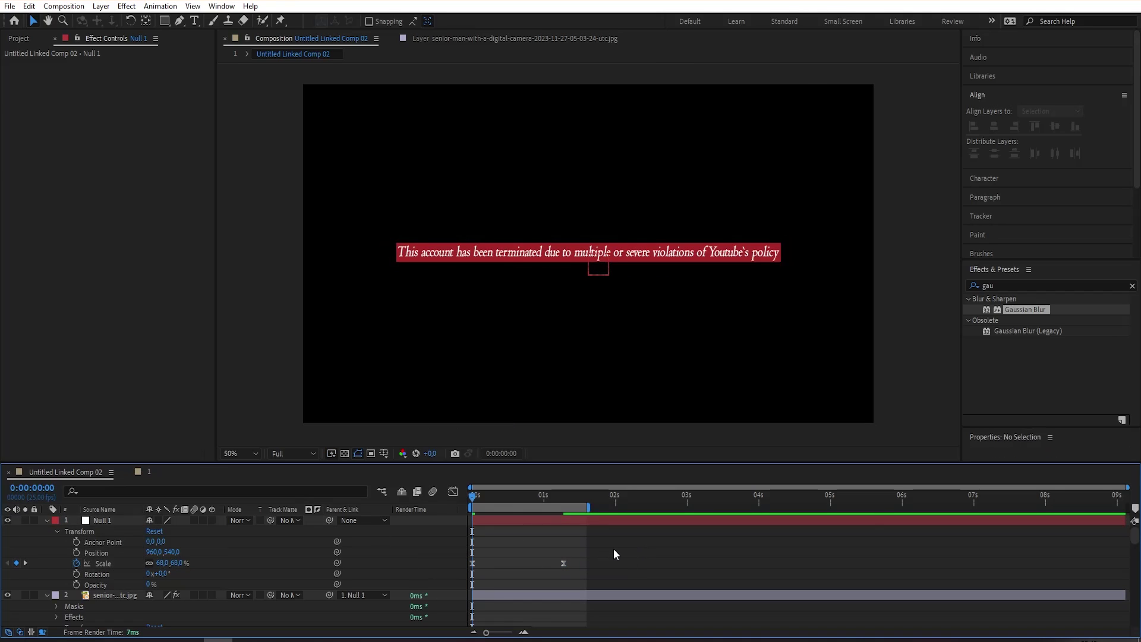
click(398, 517)
key(space)
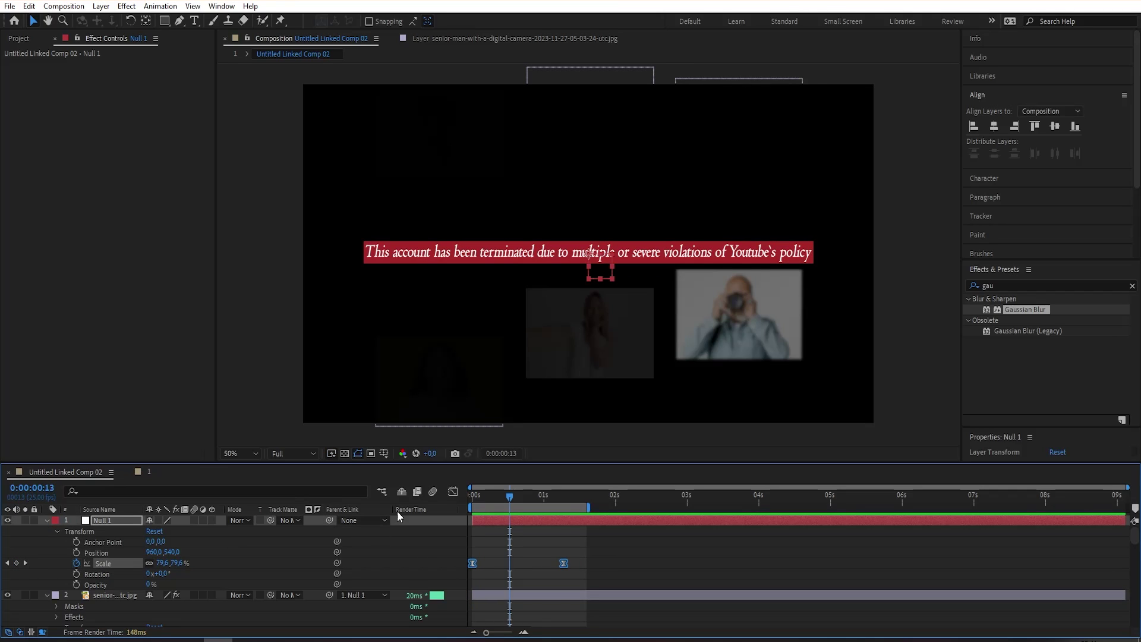
Step: Steepen the scale ease curve in the Graph Editor and preview the result
click(452, 494)
click(531, 548)
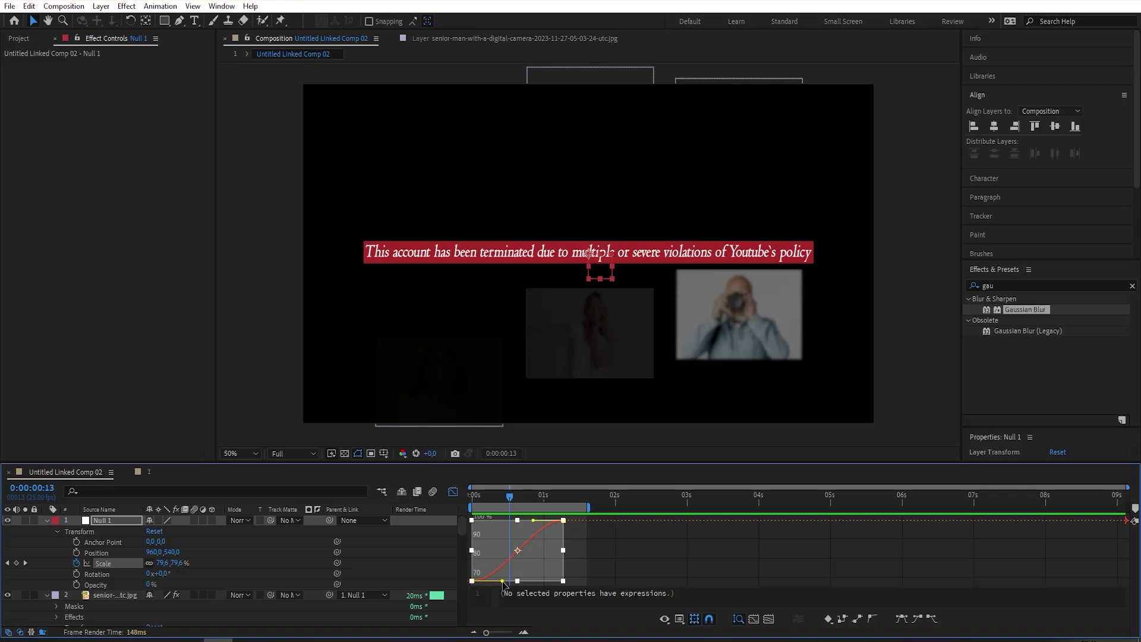
drag(502, 581, 532, 581)
drag(533, 520, 517, 520)
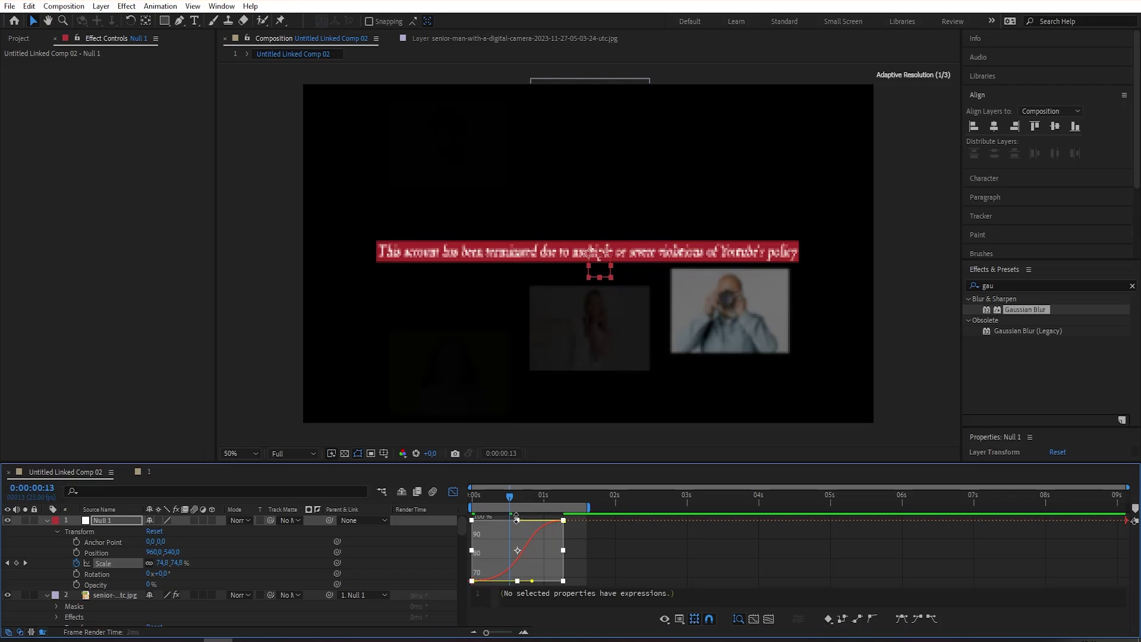
key(space)
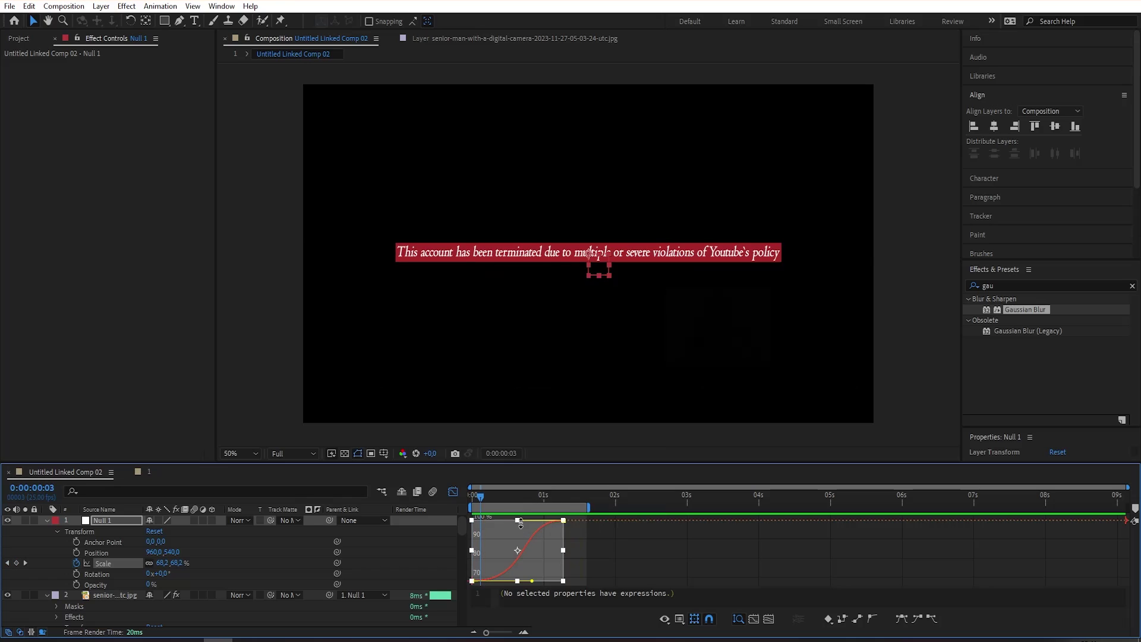
click(529, 518)
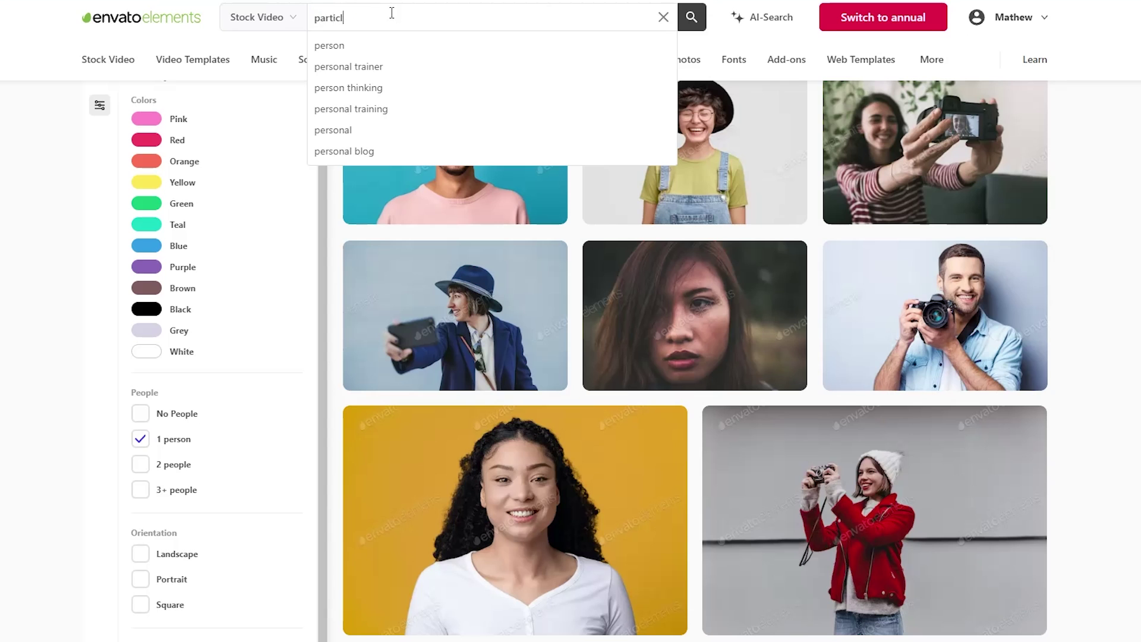
Step: Run the 'particle' Stock Video search and scroll through clips like Particles and Particle Rain
text(e)
key(Return)
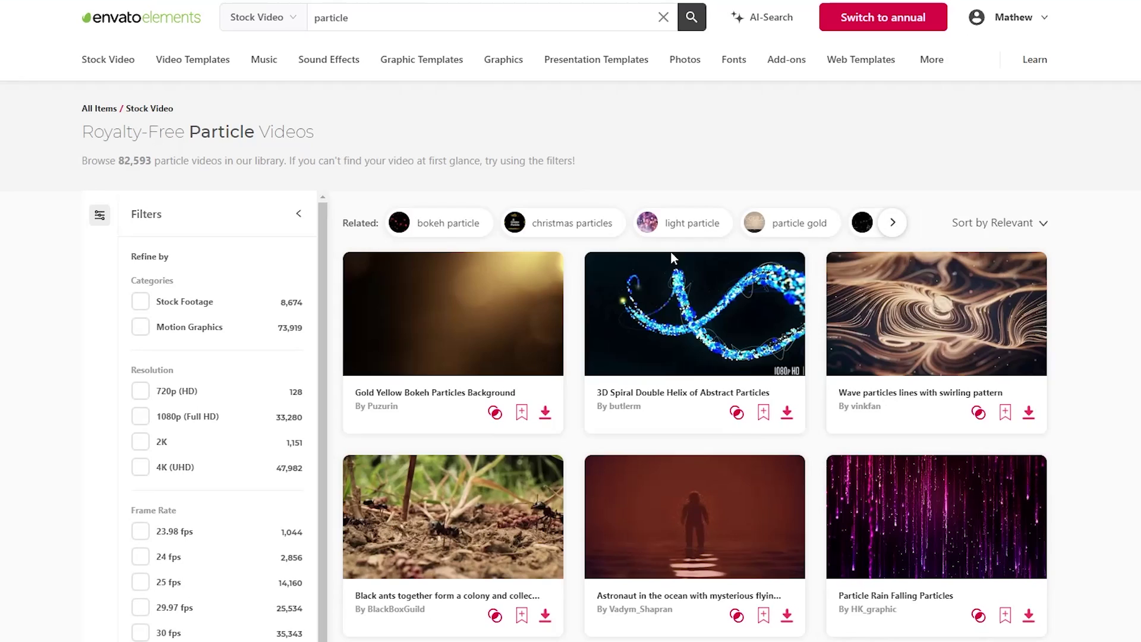
scroll(670, 309, down, 5)
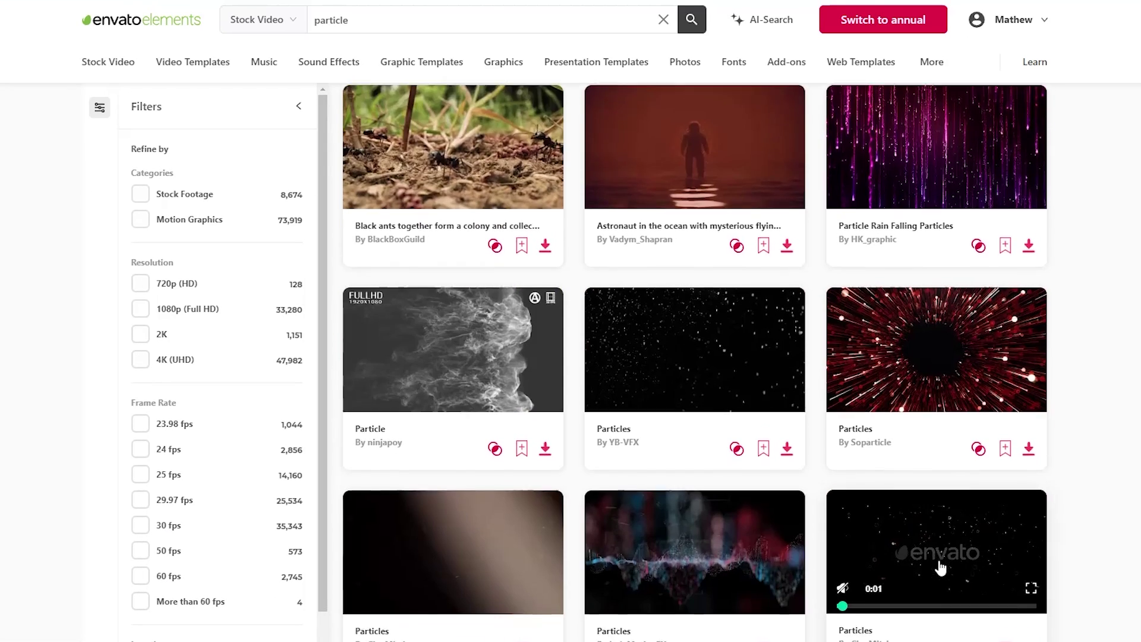
scroll(938, 558, down, 3)
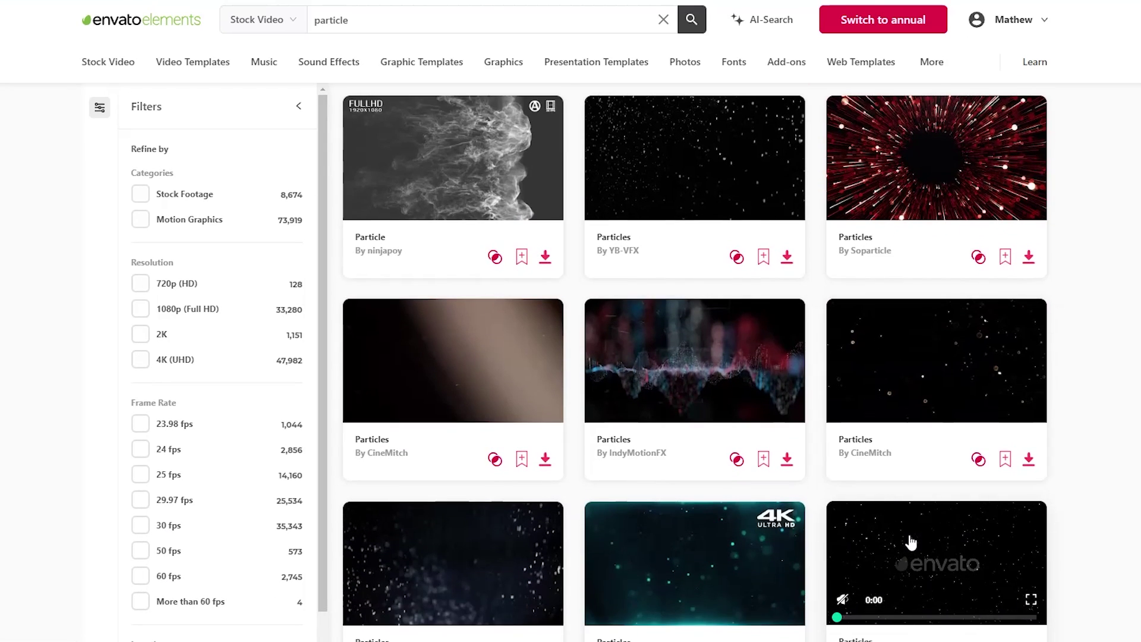
scroll(911, 543, down, 1)
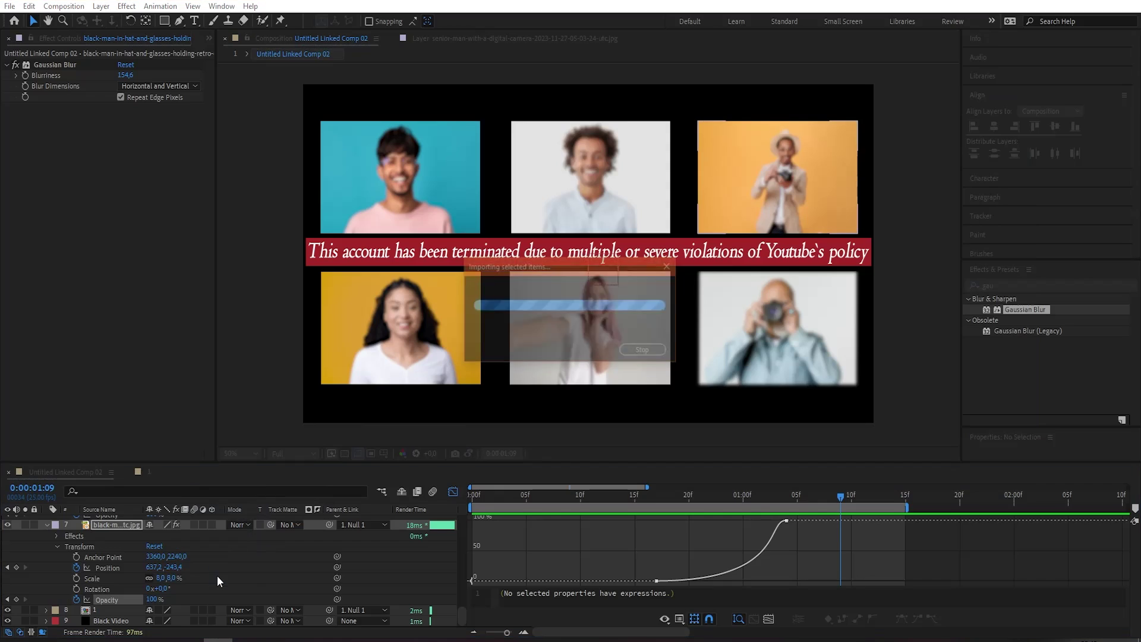
Step: Move the particles layer below the null and settle on a Classic blend mode
scroll(110, 622, down, 3)
scroll(110, 623, down, 10)
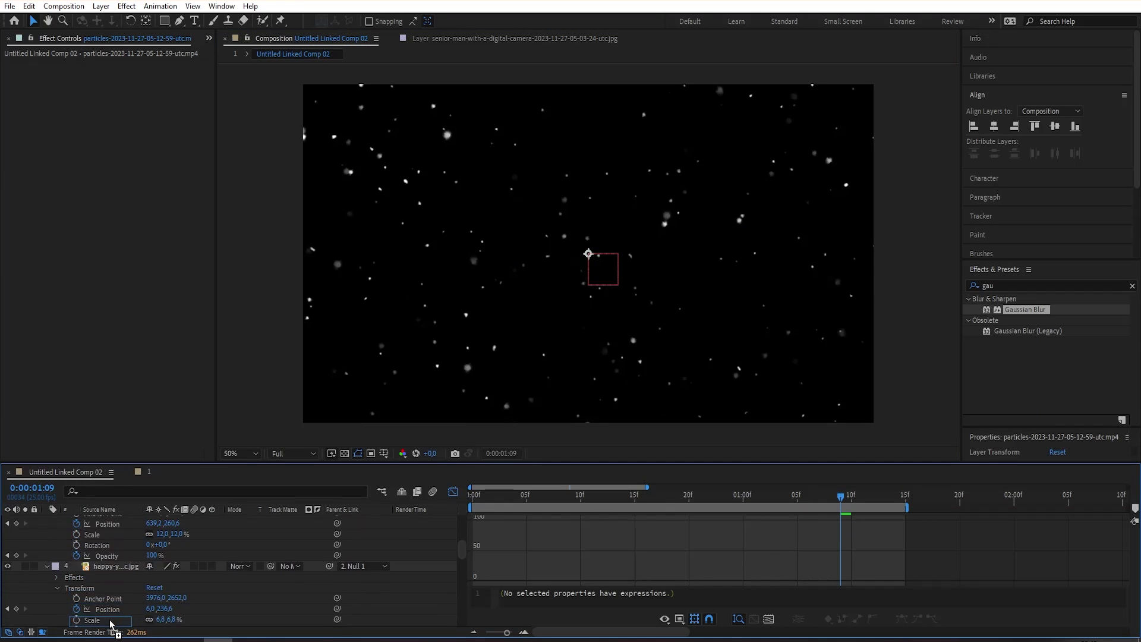
drag(119, 632, 128, 612)
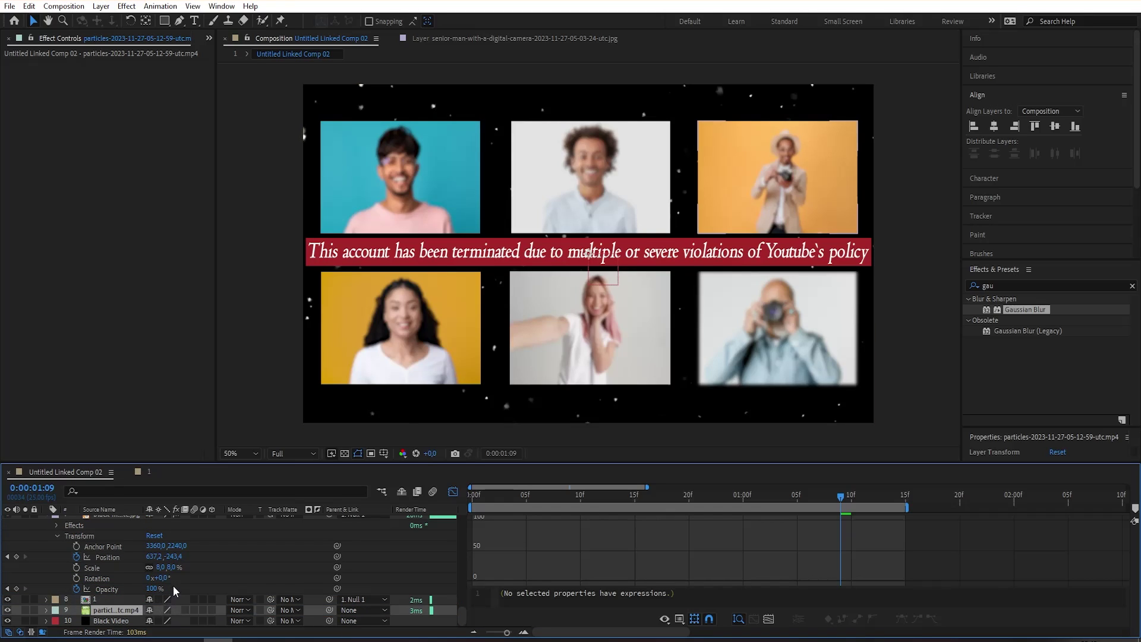
click(236, 601)
click(232, 601)
click(237, 599)
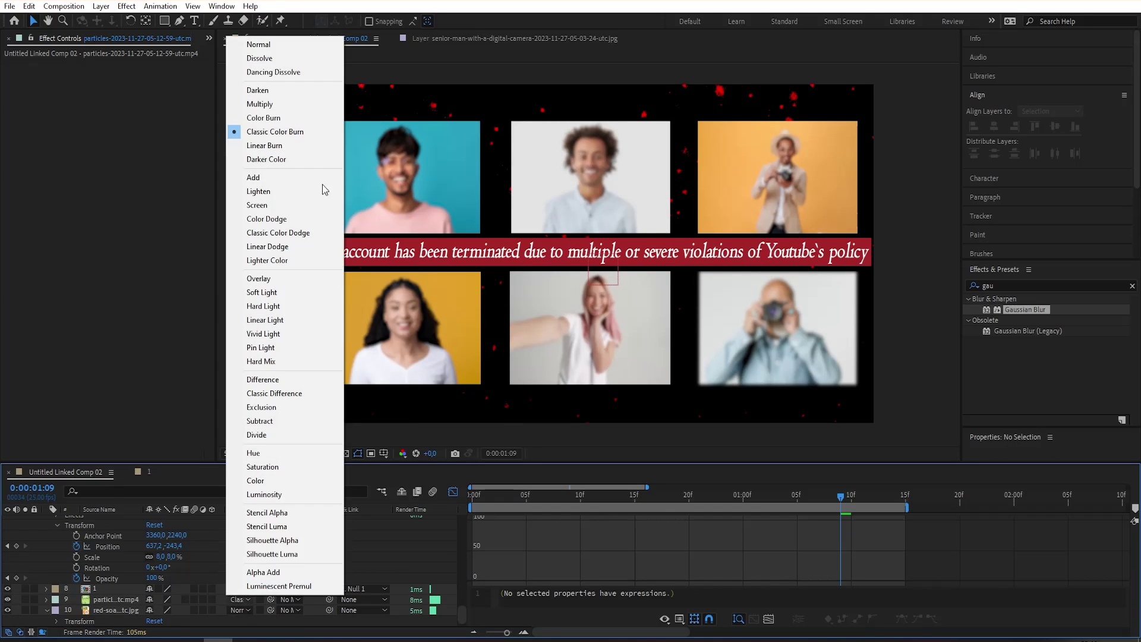
click(256, 75)
click(241, 600)
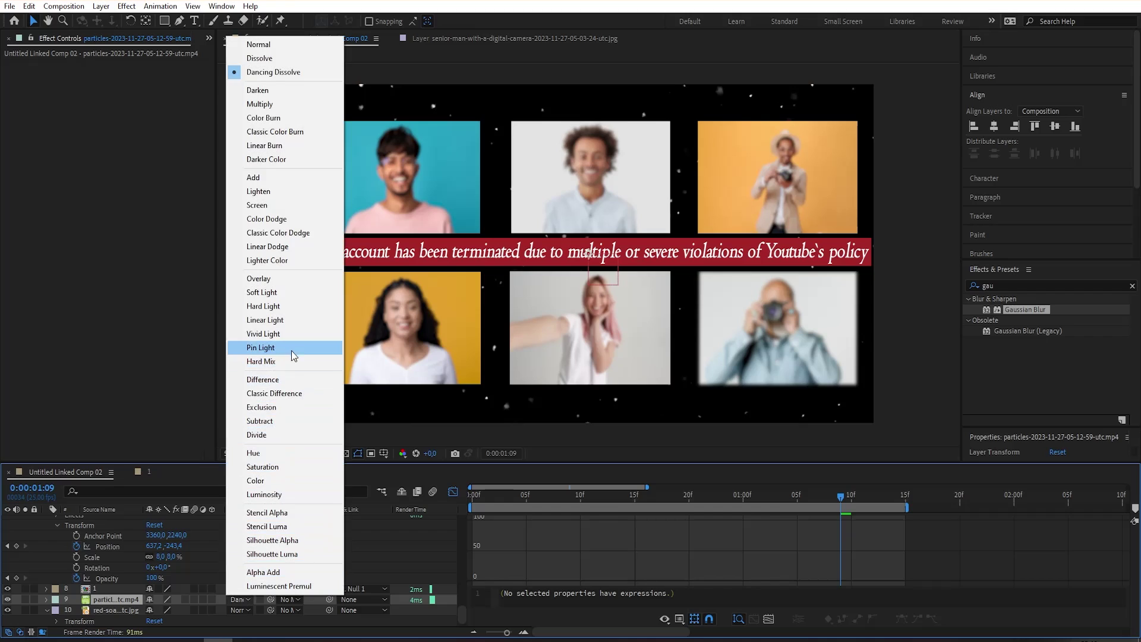
click(262, 524)
click(244, 603)
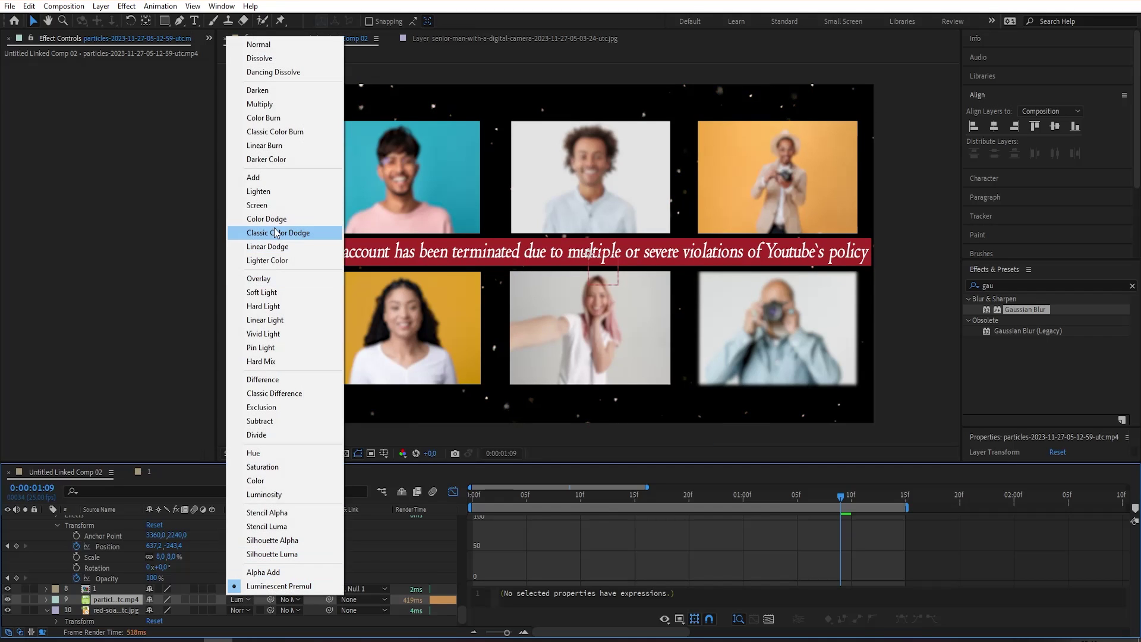
click(256, 233)
Step: Keyframe the red foam background's Opacity from 100% at frame 4 to 55% at 1:07
scroll(84, 612, down, 2)
click(93, 589)
key(Home)
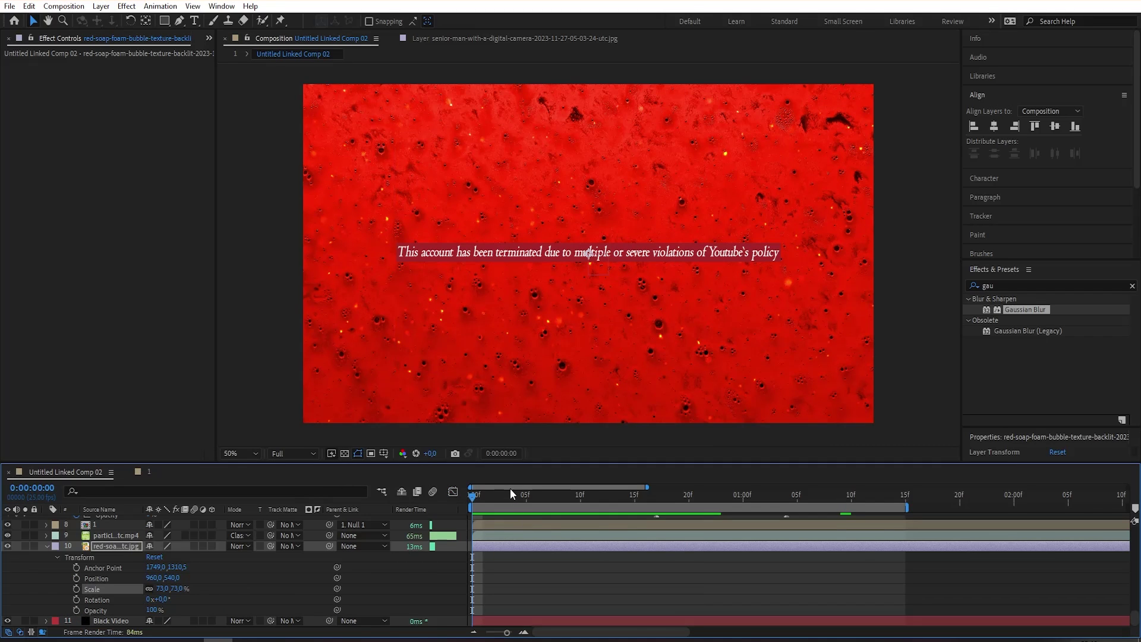
click(510, 492)
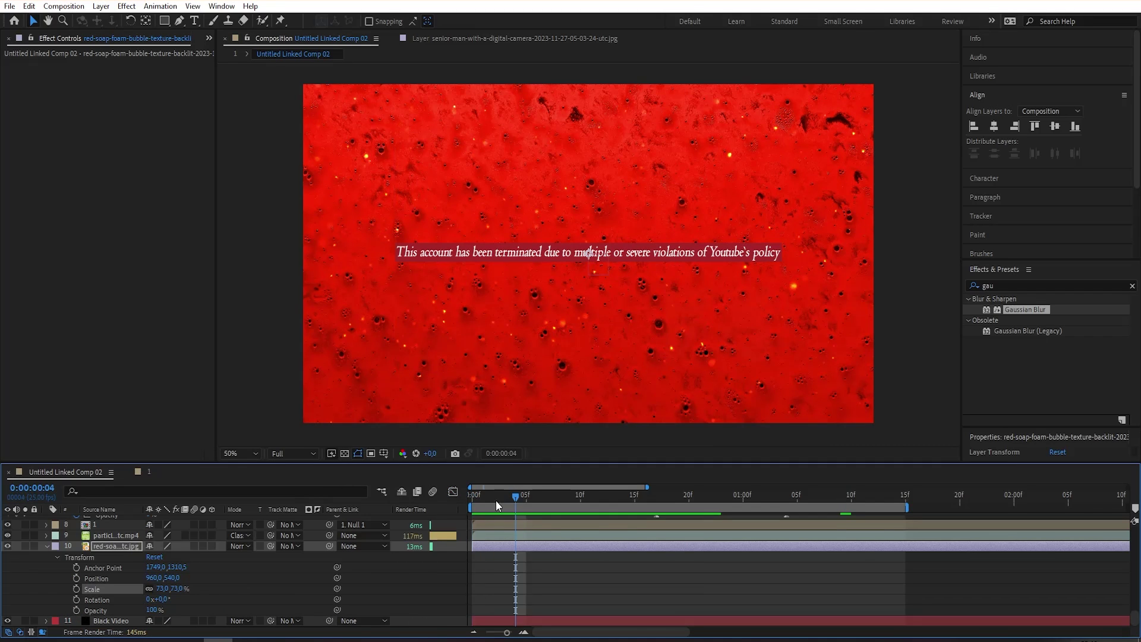
click(76, 610)
click(817, 501)
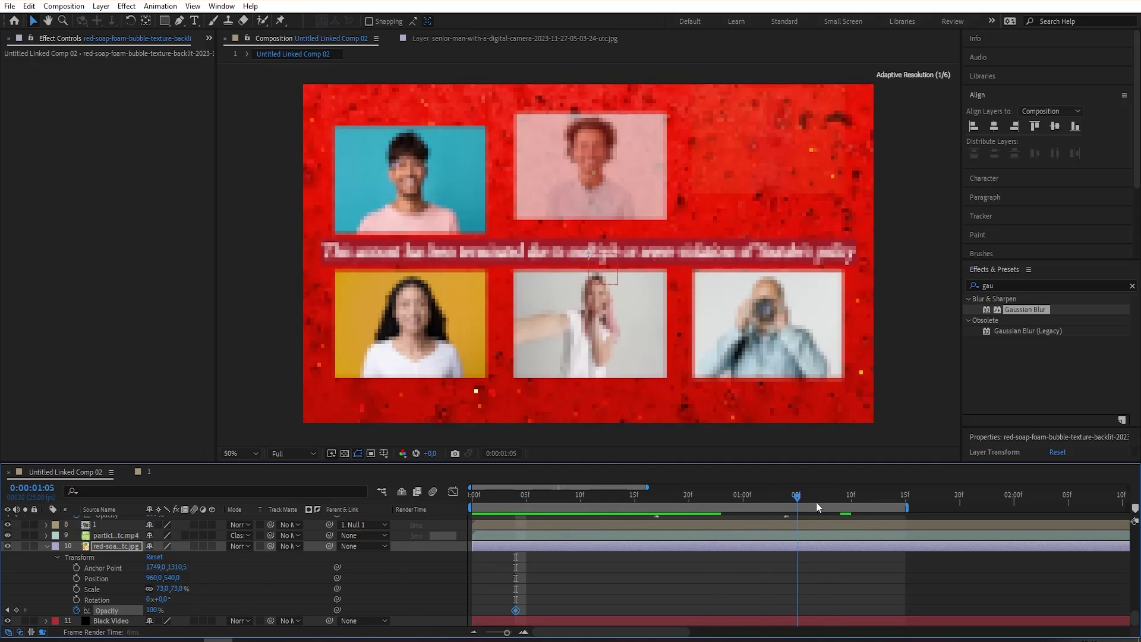
click(16, 610)
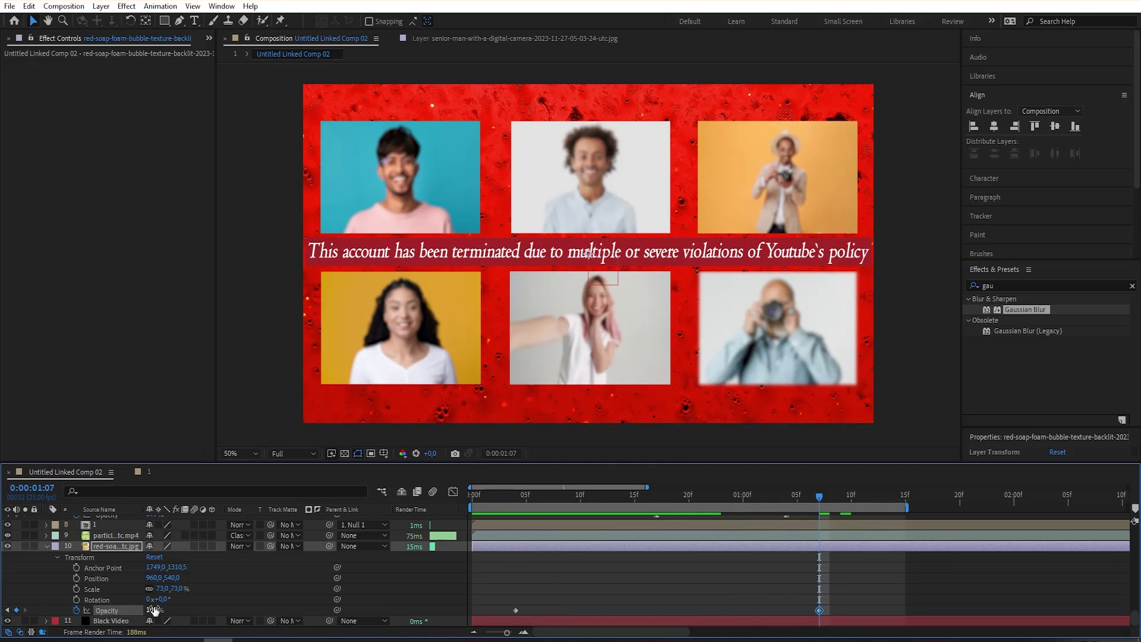
mouse_move(153, 610)
mouse_down()
mouse_move(107, 611)
mouse_move(136, 610)
mouse_up()
Step: Pre-compose all the layers into a composition named 'precomp'
click(8, 610)
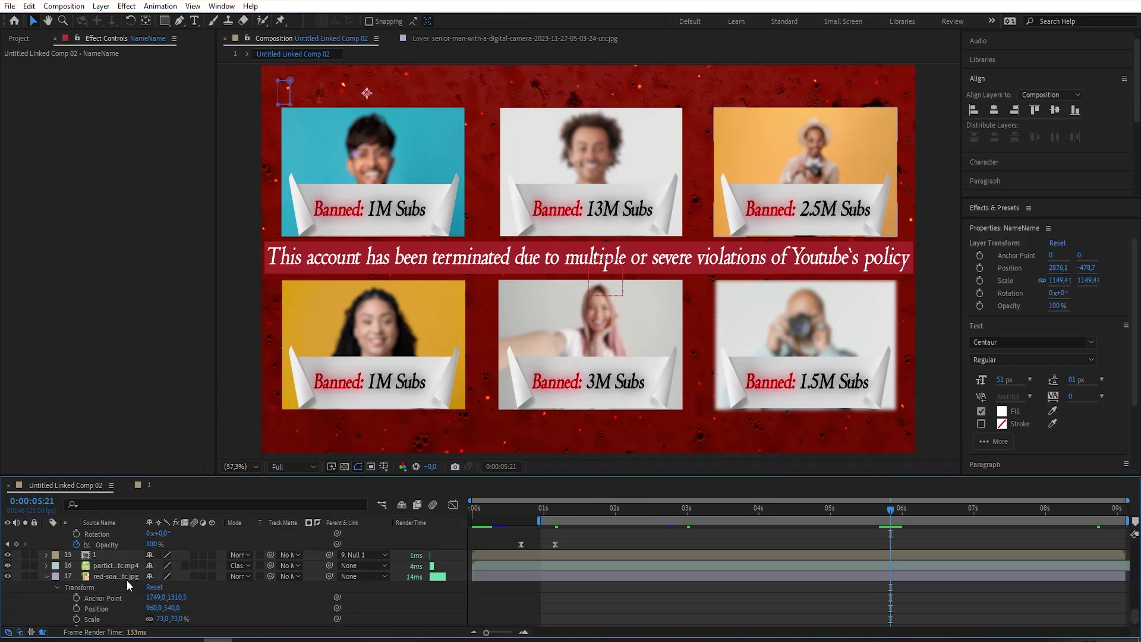
shift+click(107, 556)
right_click(106, 555)
click(162, 474)
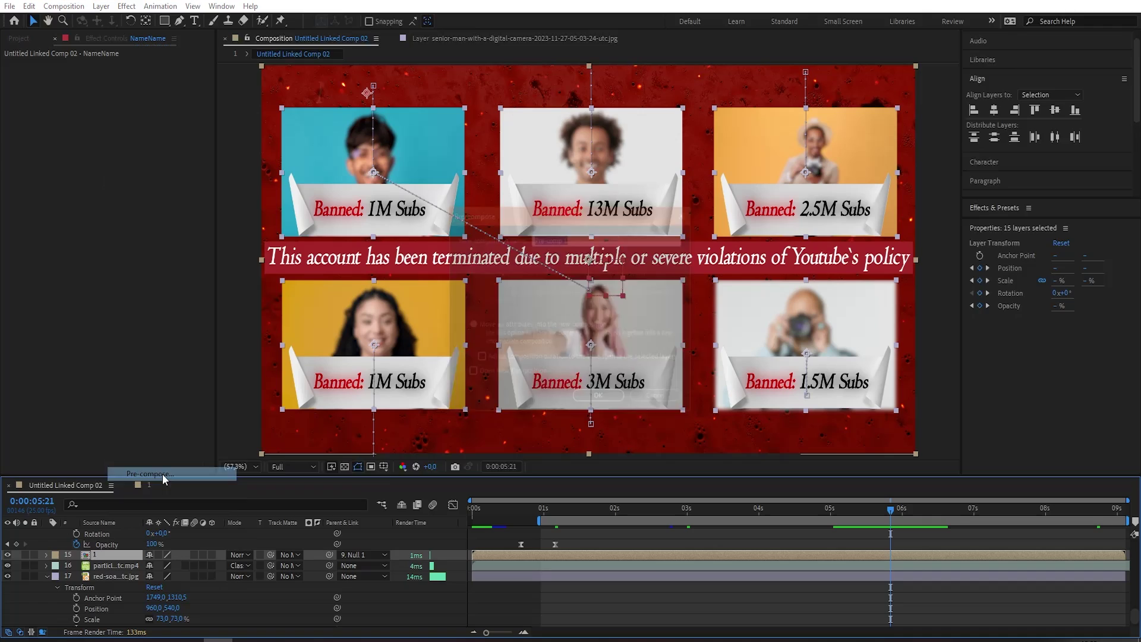
text(precomp)
key(Return)
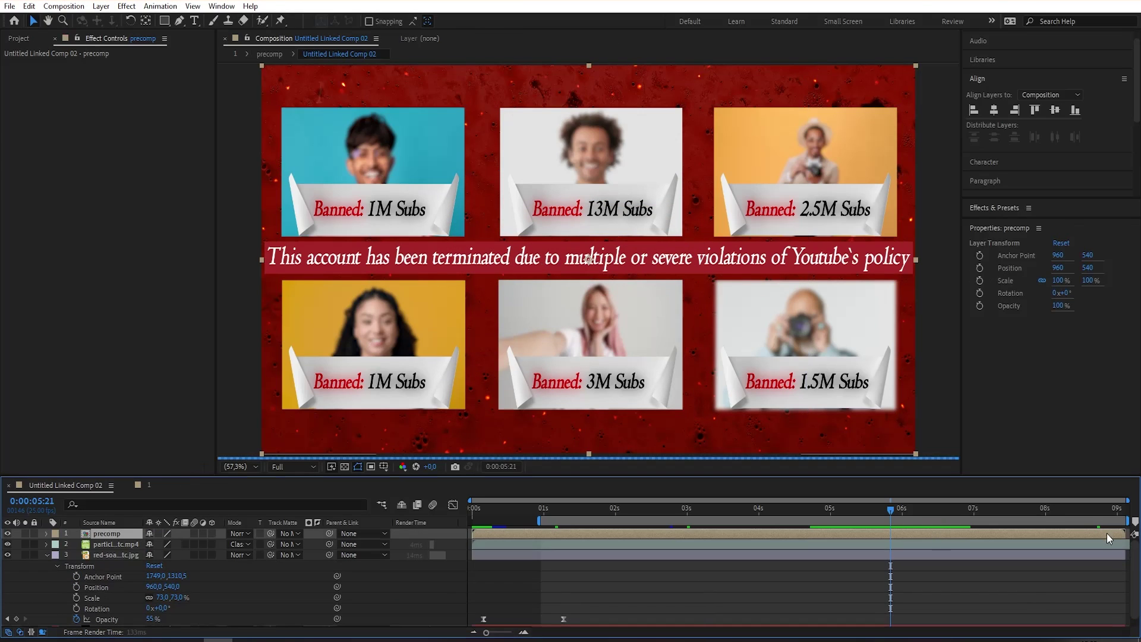
Step: Make the precomp 3D and keyframe it to 89% Scale and 26° Y Rotation
click(971, 581)
drag(598, 510, 645, 511)
click(211, 533)
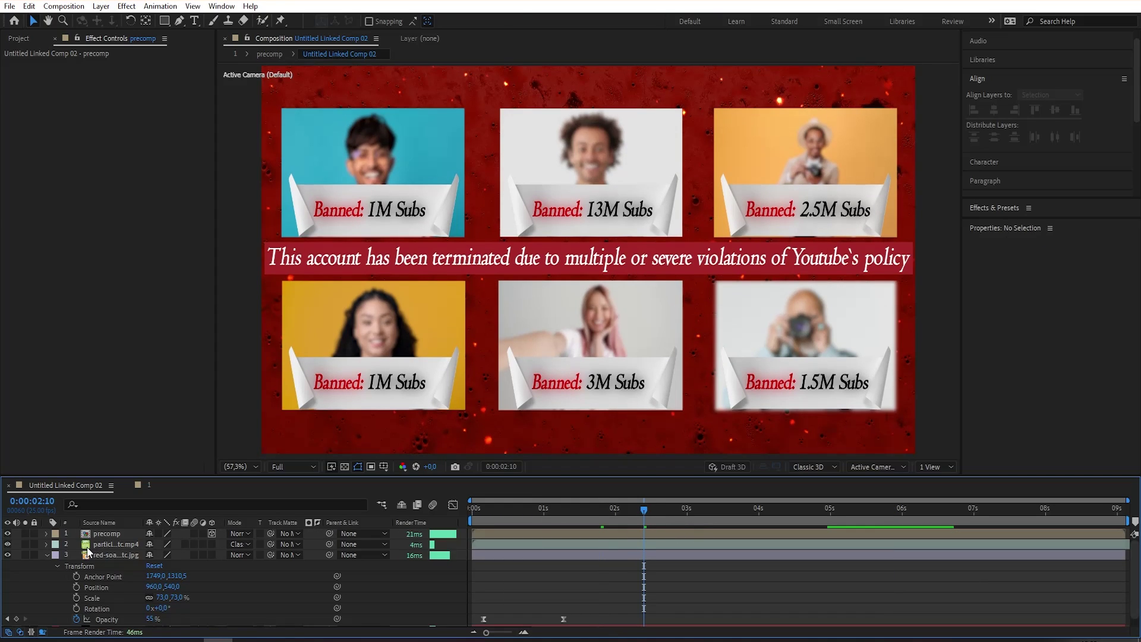
click(46, 533)
click(53, 546)
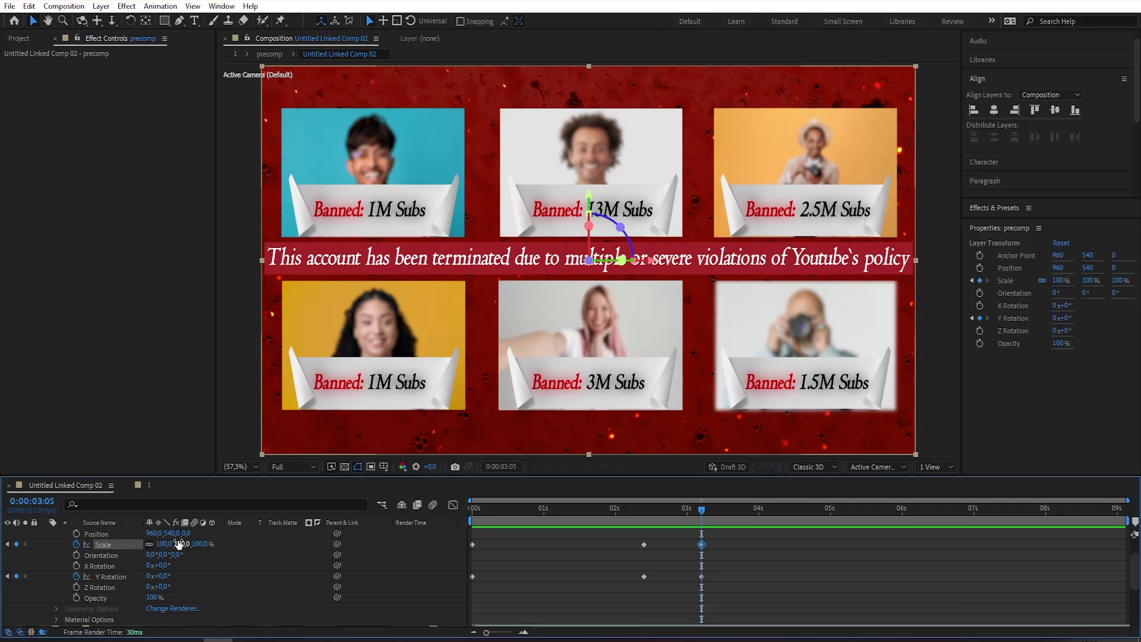
drag(178, 544, 176, 571)
scroll(178, 575, up, 1)
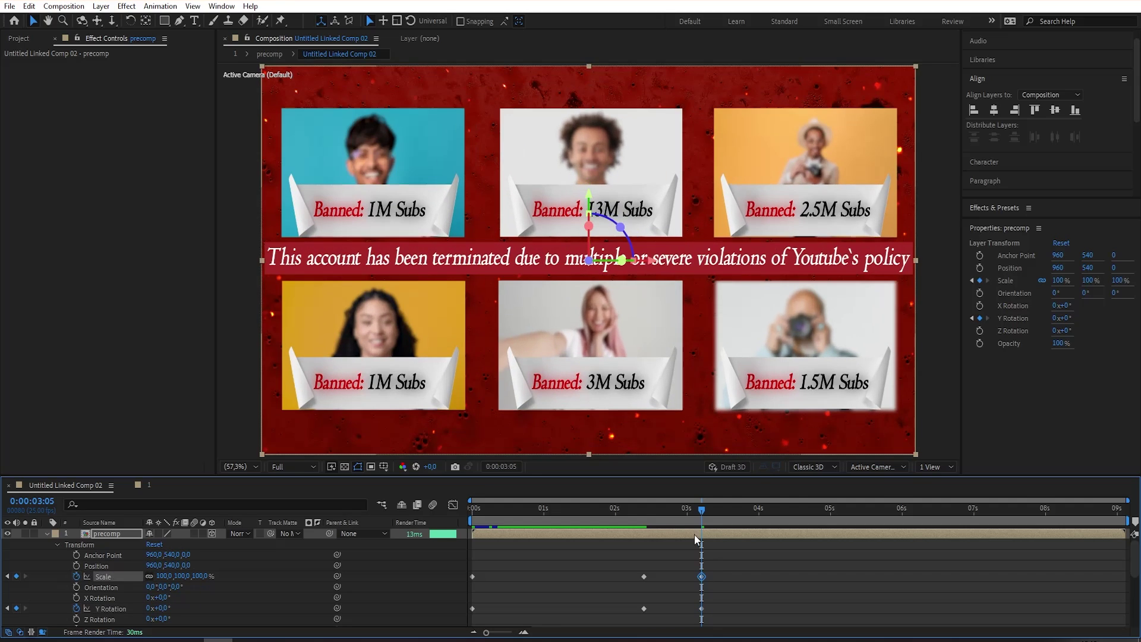
Step: Type a 'NameName' title in a text box above the top-left card
drag(761, 572, 695, 598)
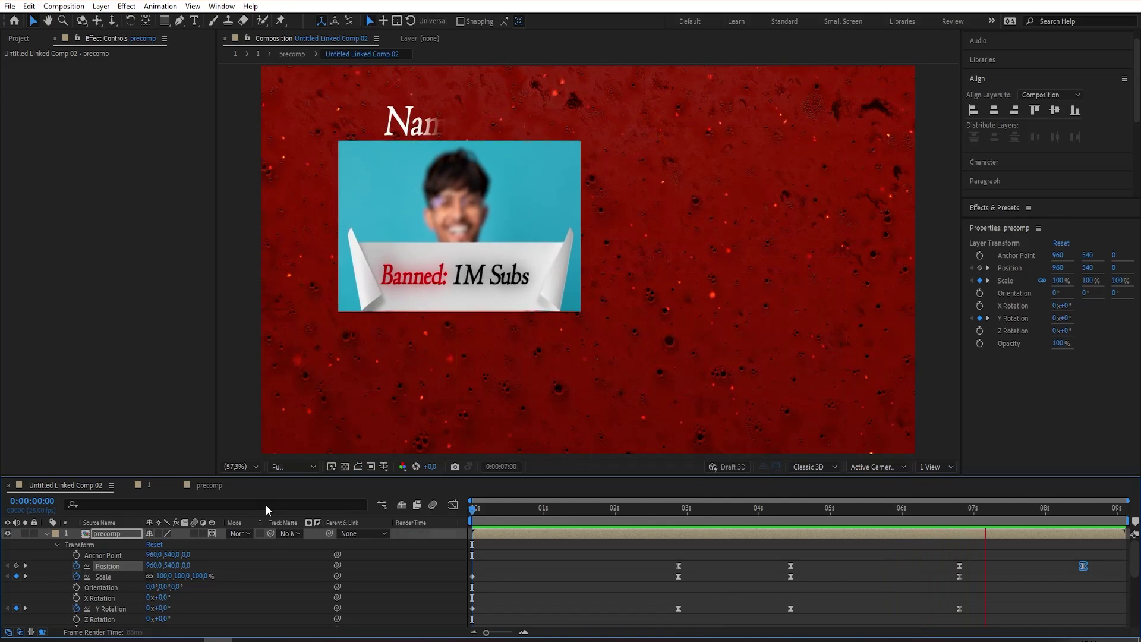
drag(287, 73, 465, 108)
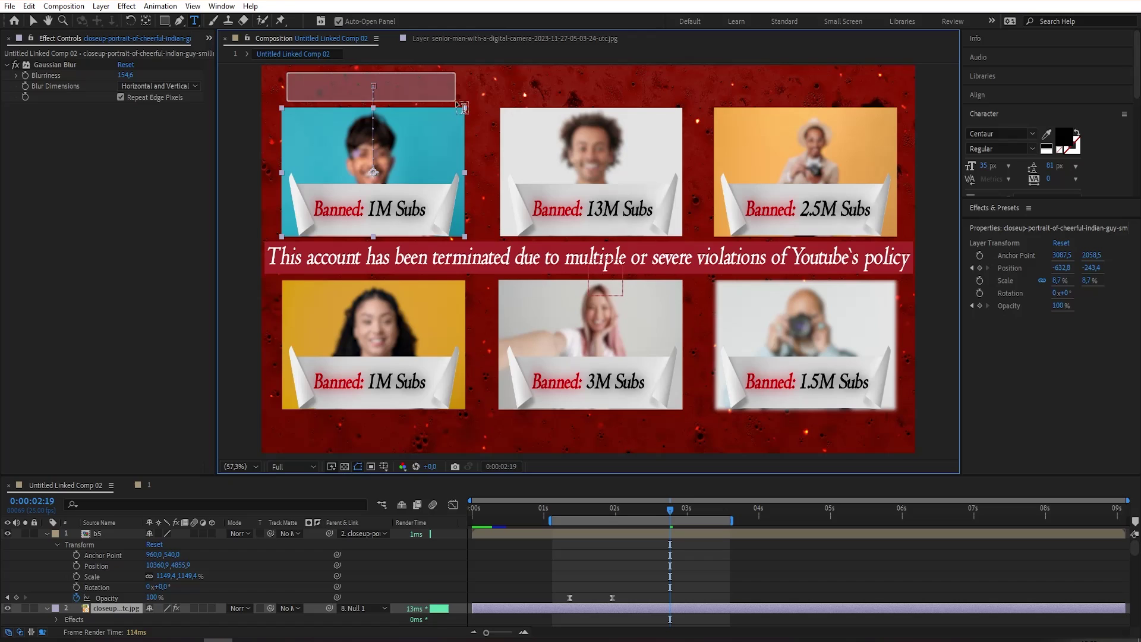
text(N)
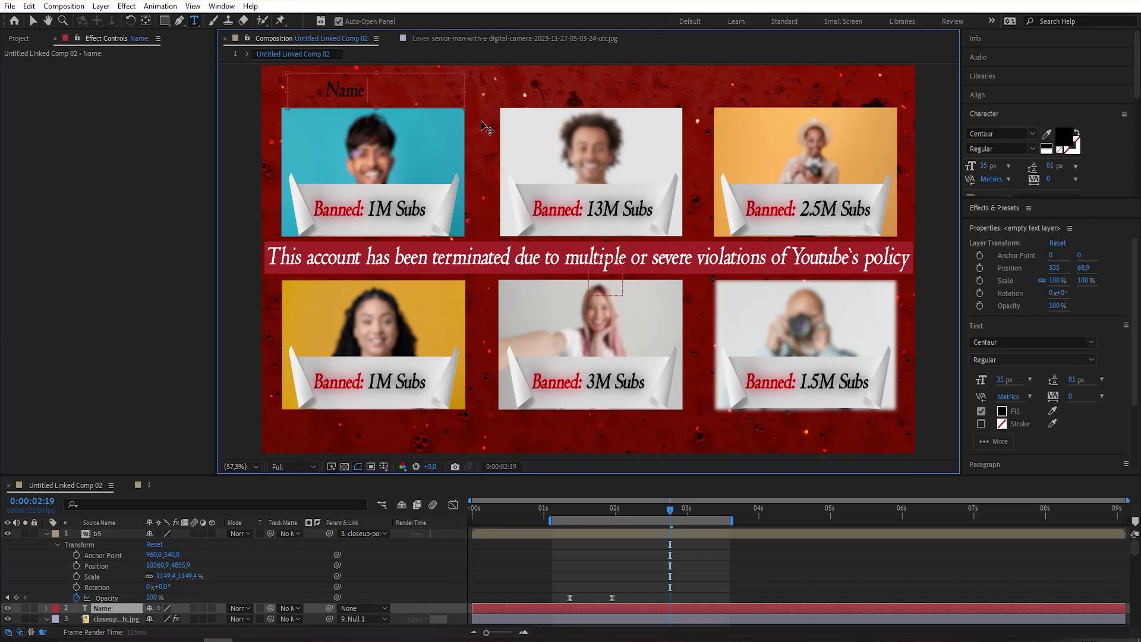
text(ame)
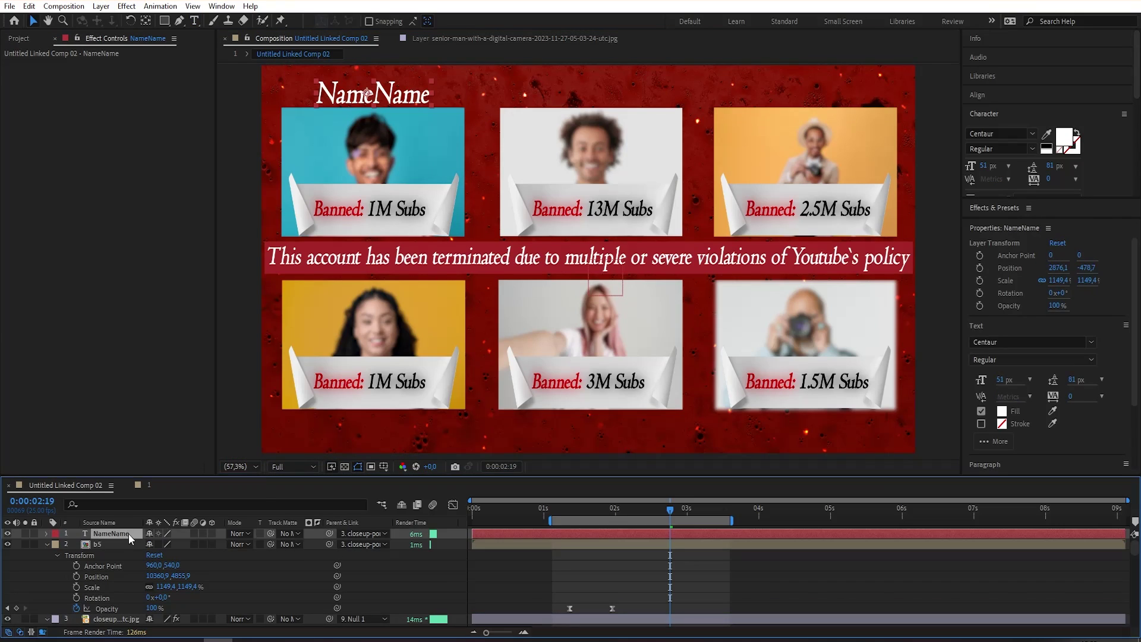
Step: Add a mask to the title and keyframe its Path, Feather, Opacity and Expansion
right_click(129, 533)
mouse_move(197, 162)
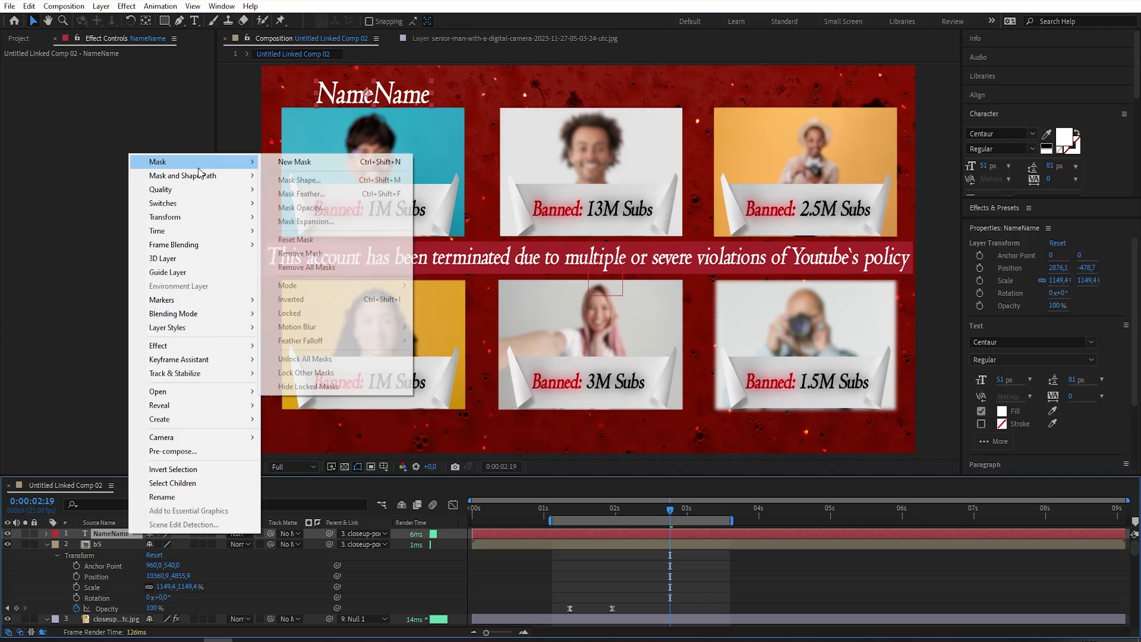
click(303, 161)
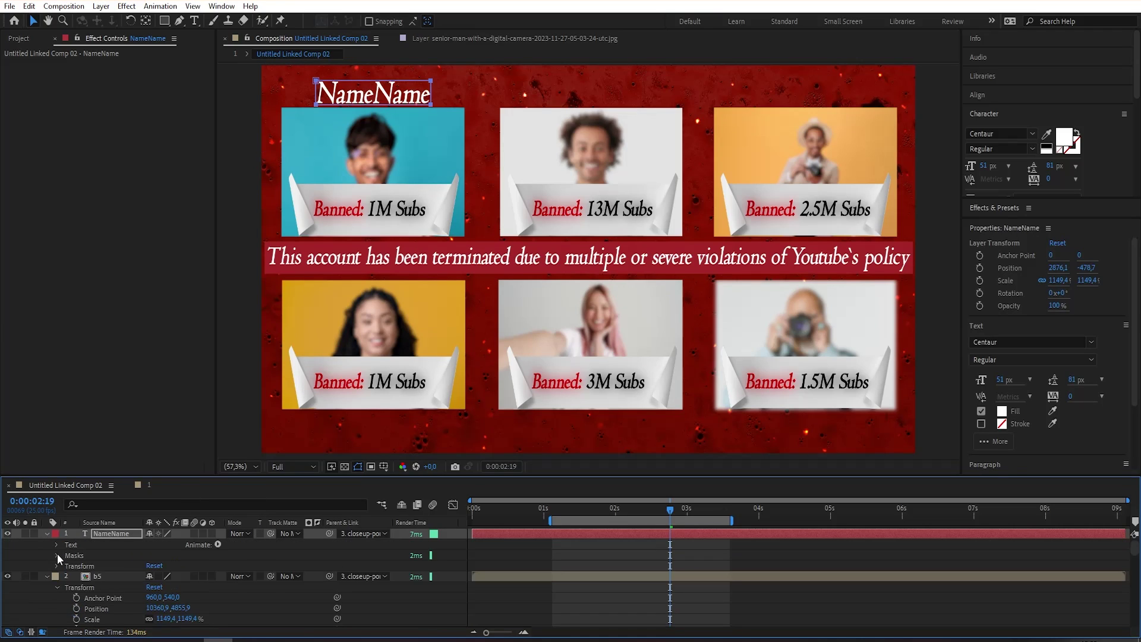
click(56, 555)
click(86, 576)
click(87, 587)
click(86, 598)
click(86, 608)
click(736, 508)
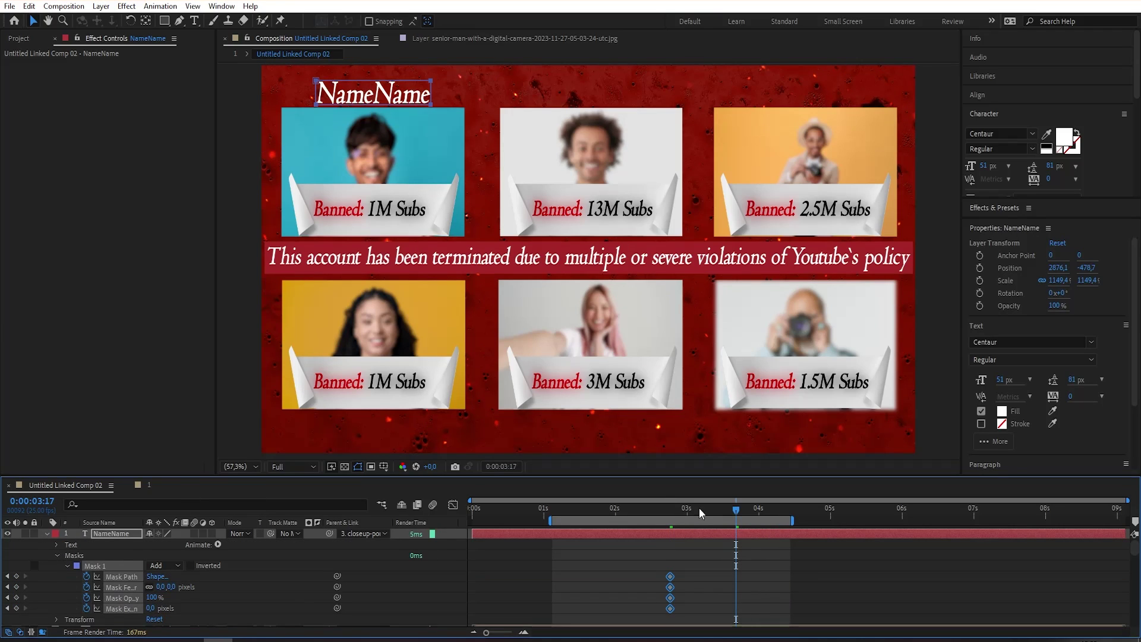
drag(699, 508, 773, 508)
key(ctrl+v)
key(j)
Step: At 2:19 collapse the mask to hide the title, with 73 px feather and wider expansion
click(147, 577)
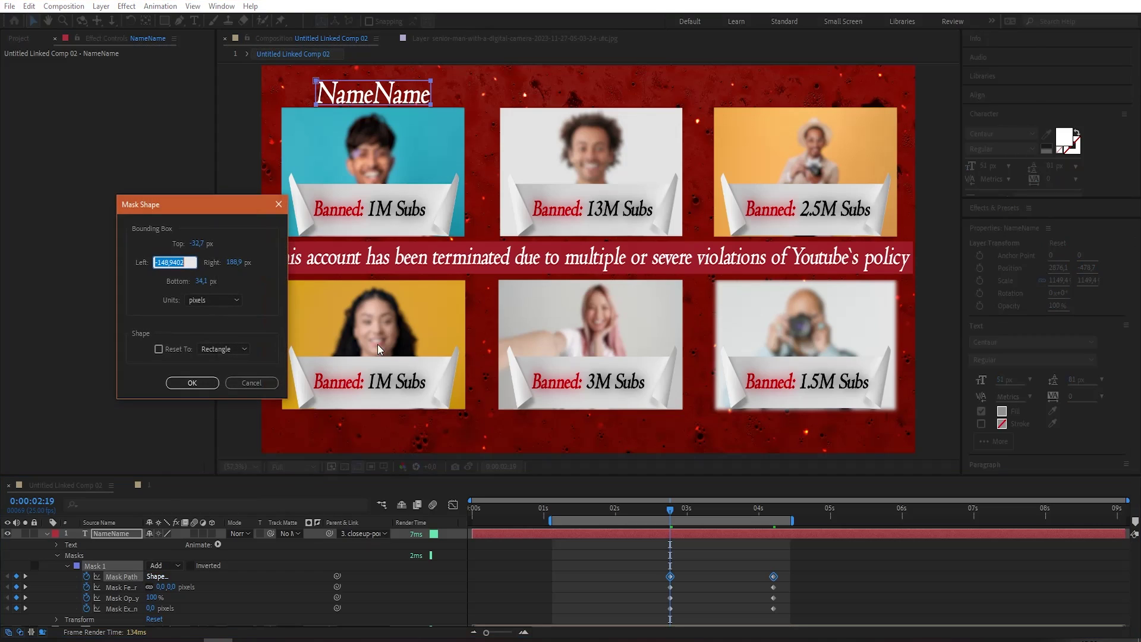
click(246, 273)
click(208, 383)
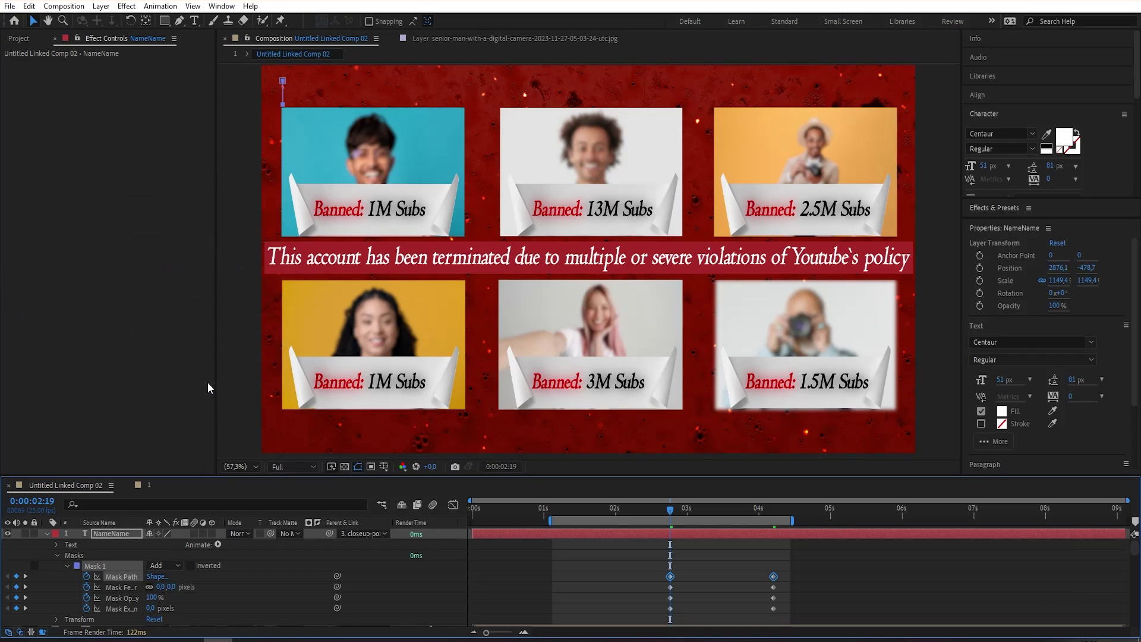
mouse_move(170, 591)
mouse_down()
mouse_move(182, 593)
mouse_move(168, 597)
mouse_up()
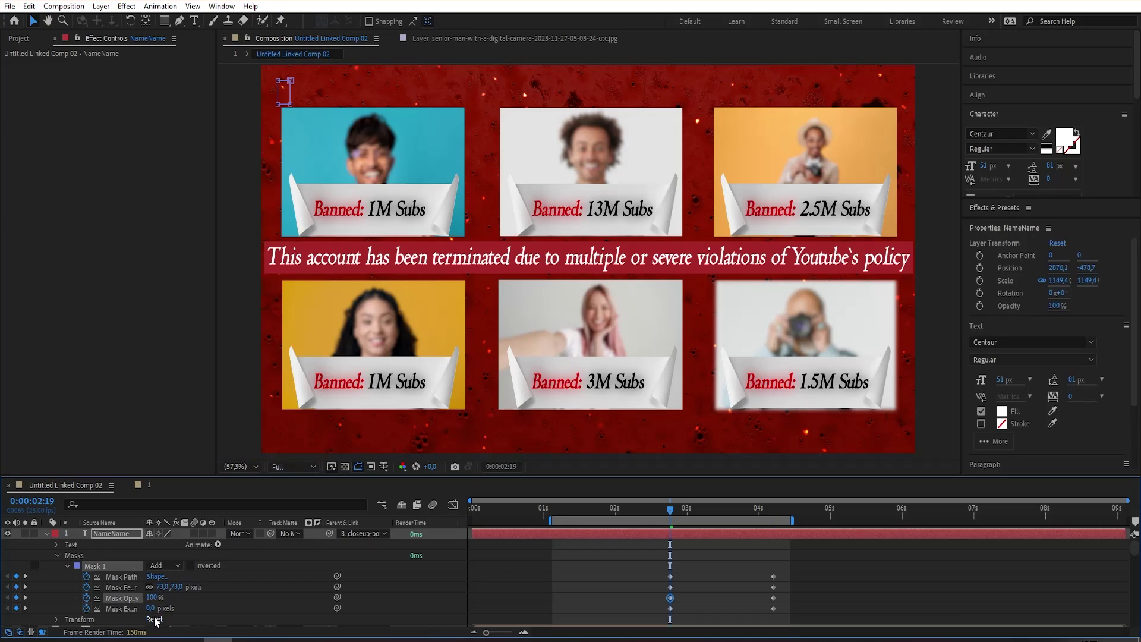
drag(152, 608, 184, 607)
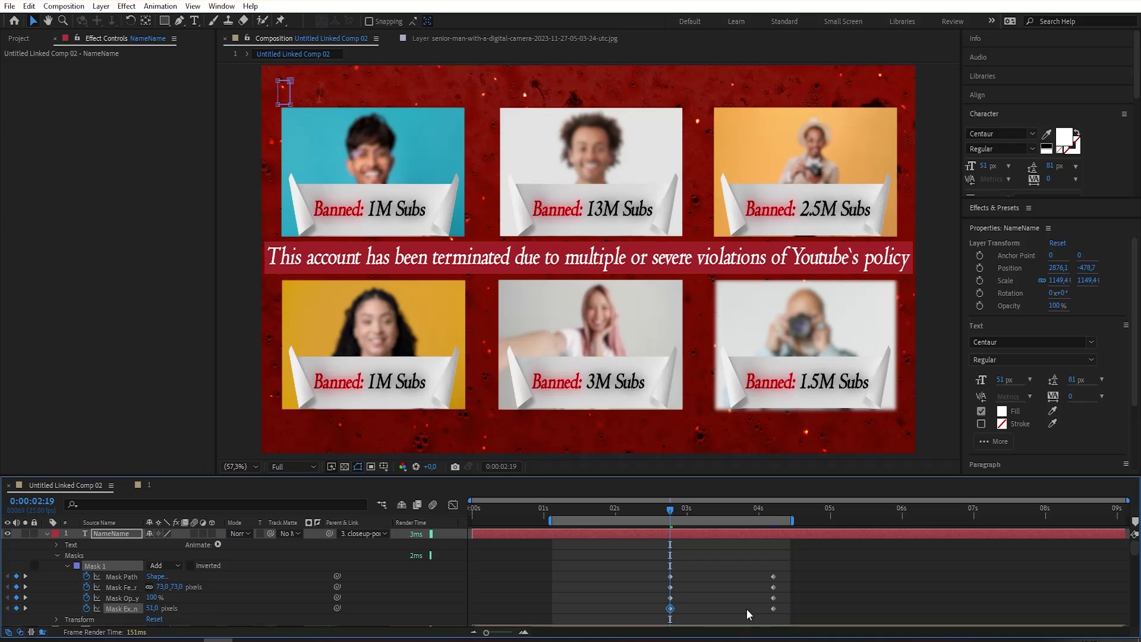
Step: Trim the title layer to begin at 2:19 and select its mask keyframes
click(615, 569)
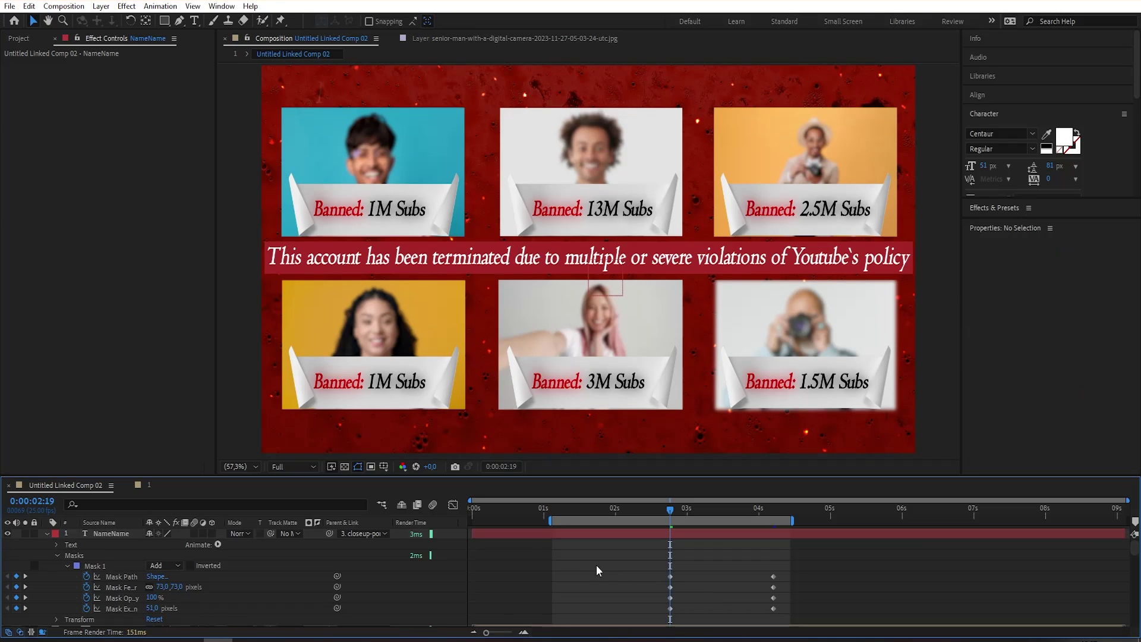
click(470, 534)
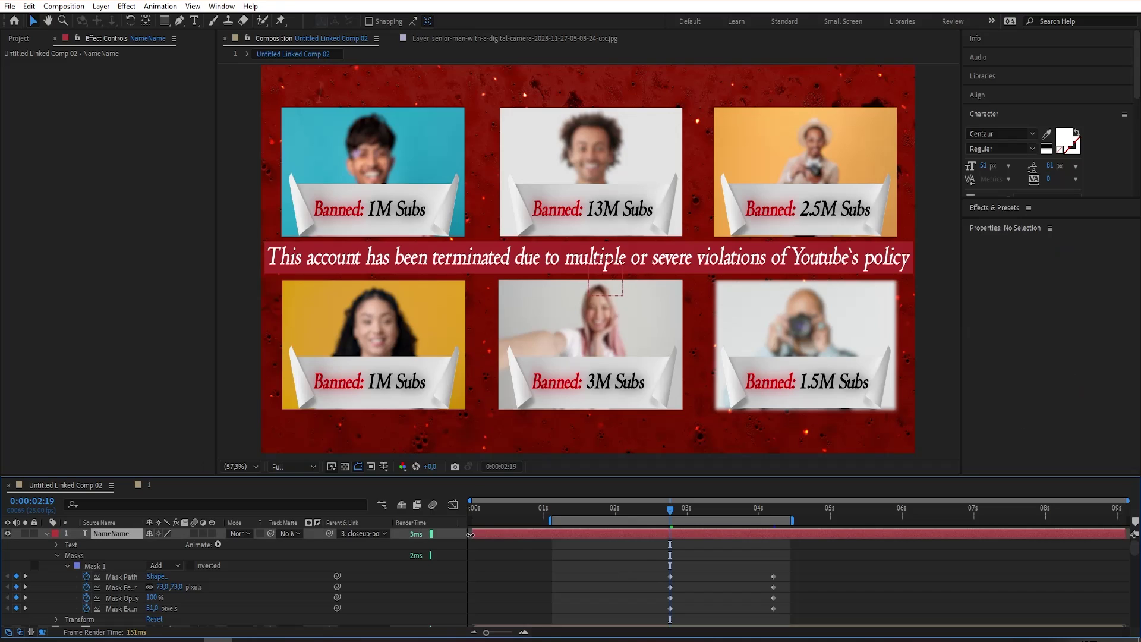
drag(470, 534, 535, 534)
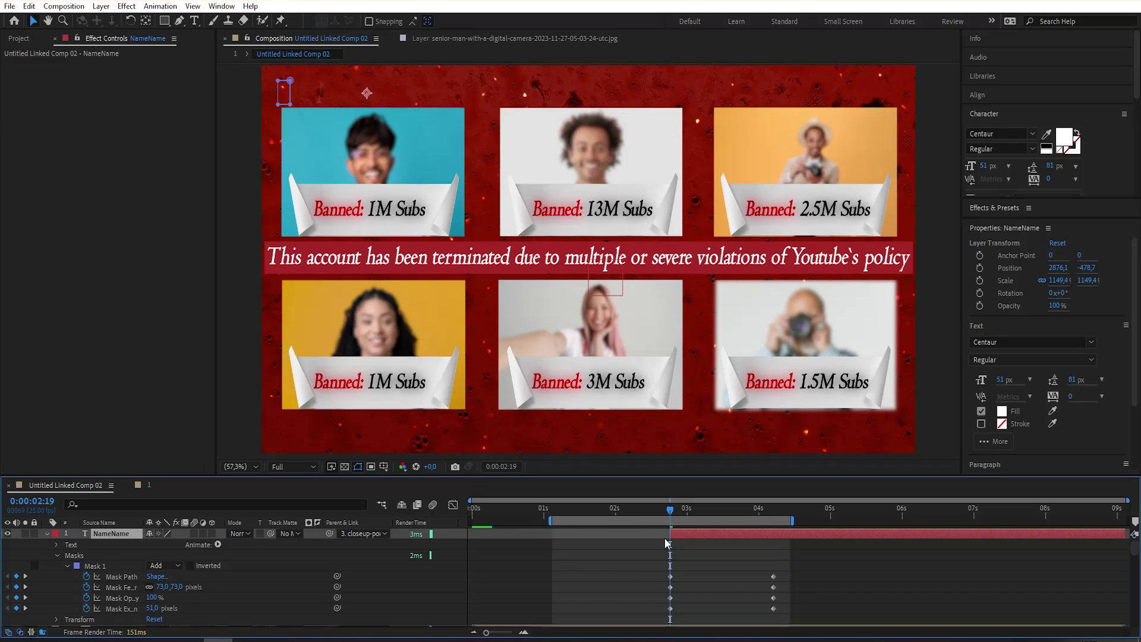
drag(654, 539, 821, 622)
Step: Apply Easy Ease to the title's mask keyframes and preview the reveal
key(F9)
click(861, 586)
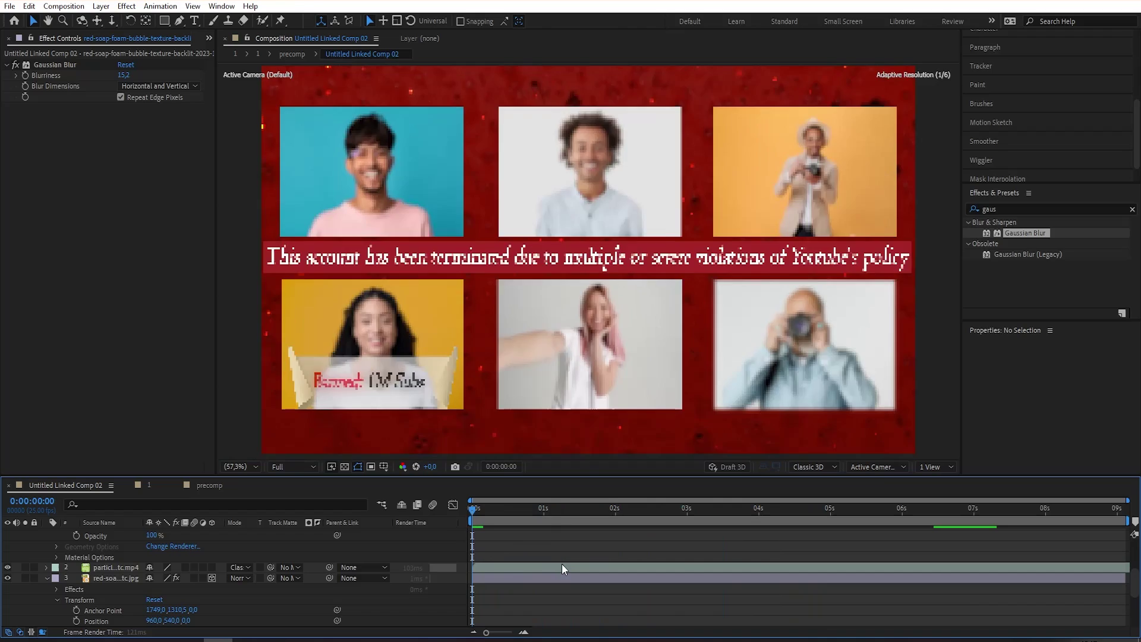
key(space)
scroll(558, 555, up, 2)
Step: Add a new adjustment layer and apply Turbulent Displace to it
right_click(558, 560)
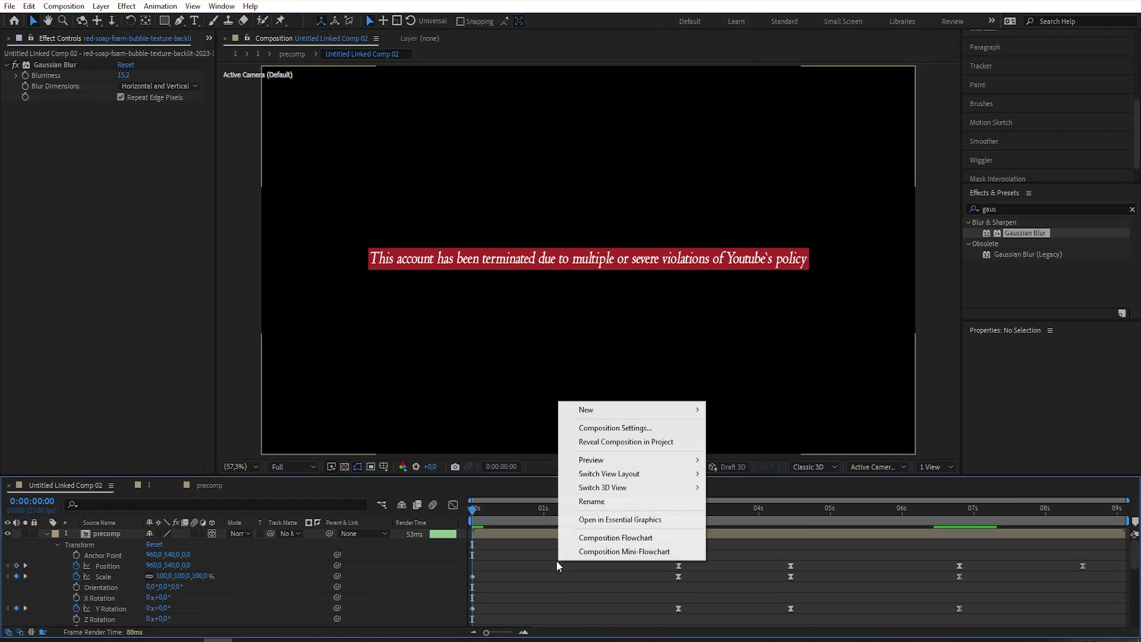
mouse_move(692, 416)
click(750, 511)
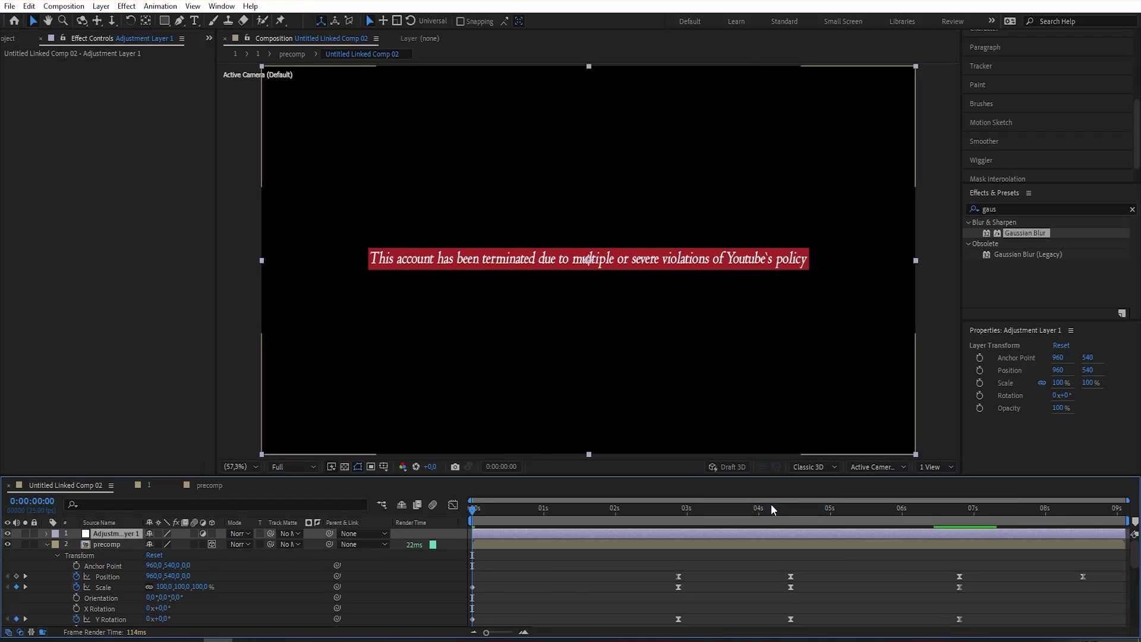
click(1028, 193)
click(1064, 209)
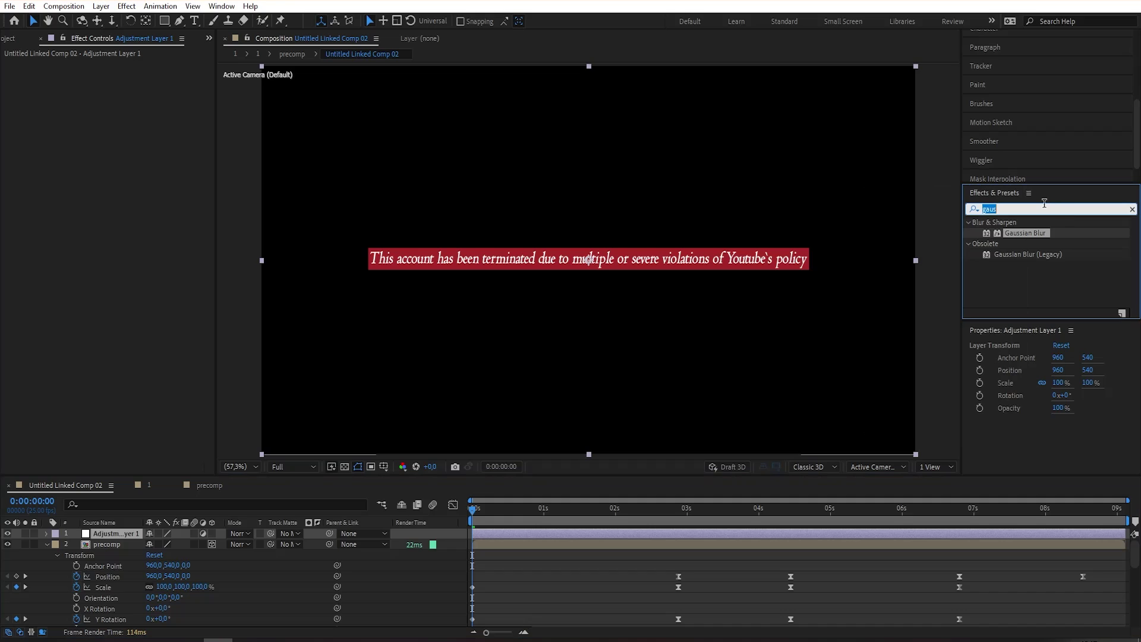
text(turbule)
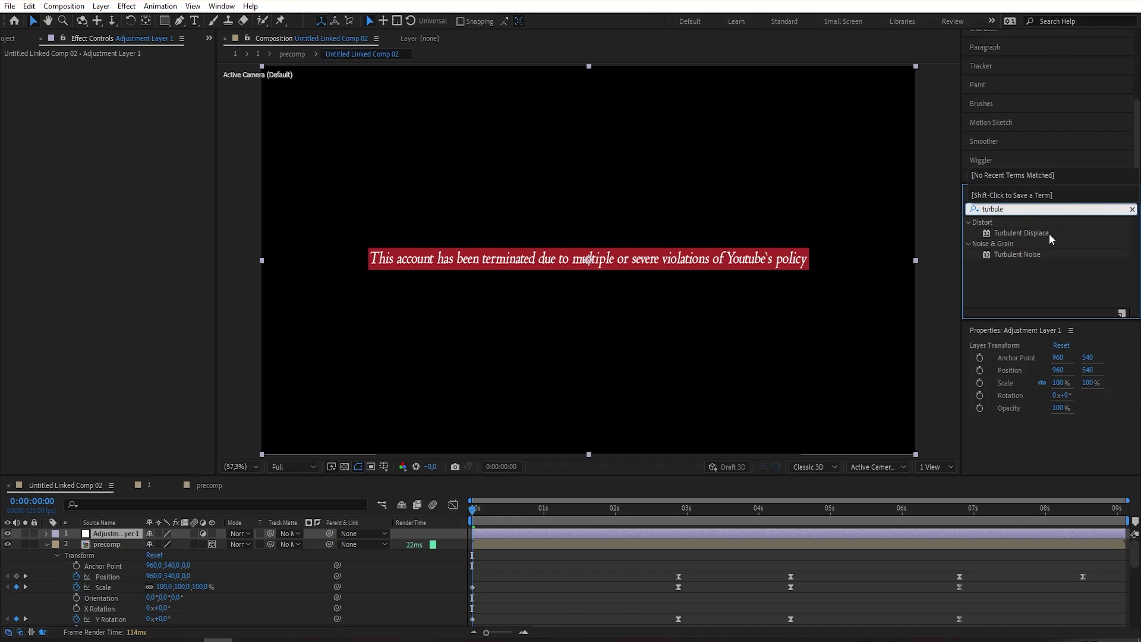
drag(1051, 238, 113, 533)
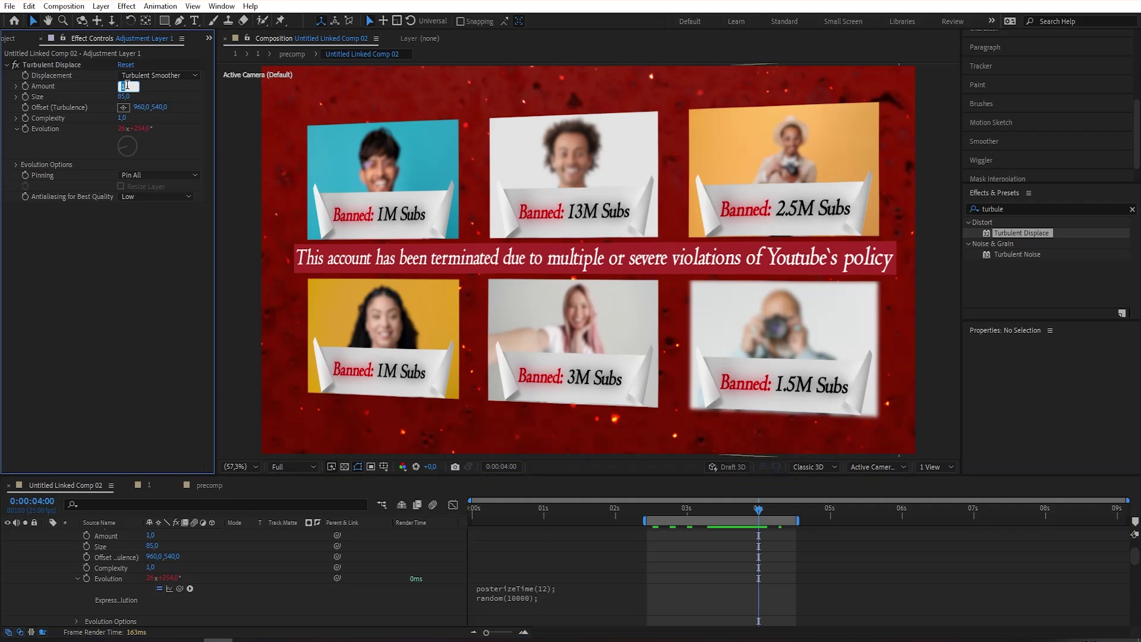
Step: Set Turbulent Displace Amount to 3 and preview the shake over a 6-second range
drag(123, 85, 128, 85)
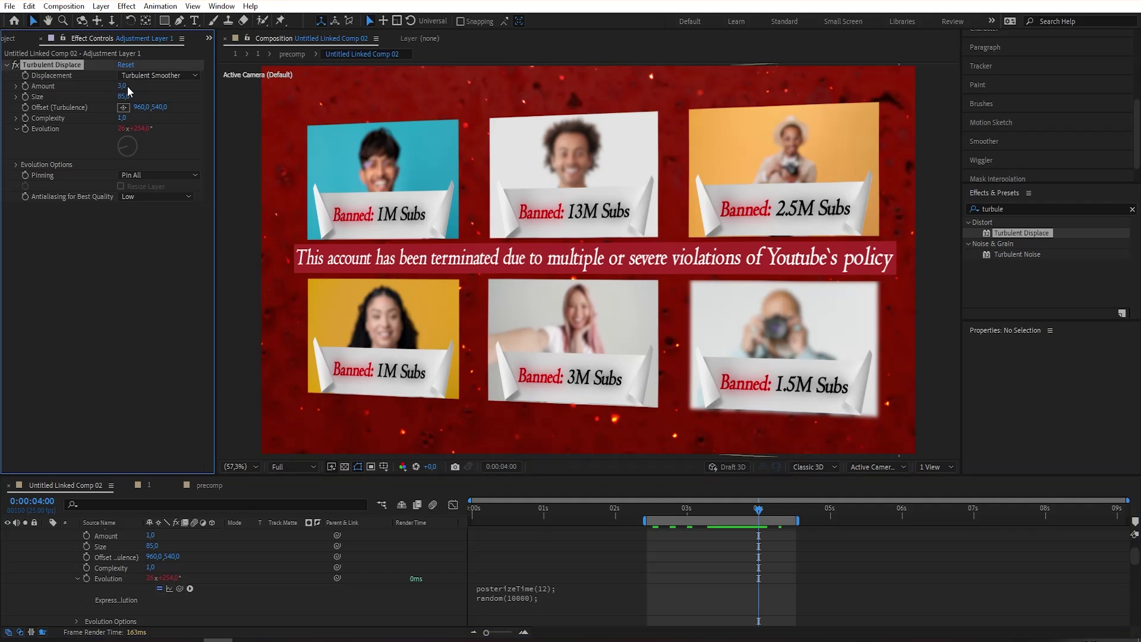
click(650, 508)
drag(797, 521, 901, 525)
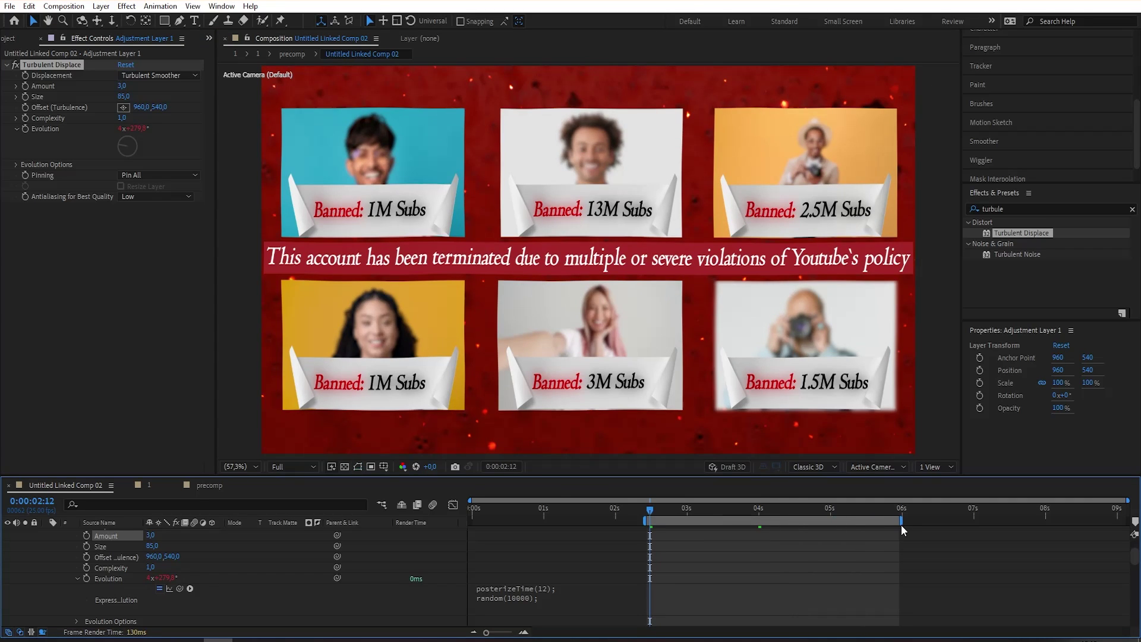
key(space)
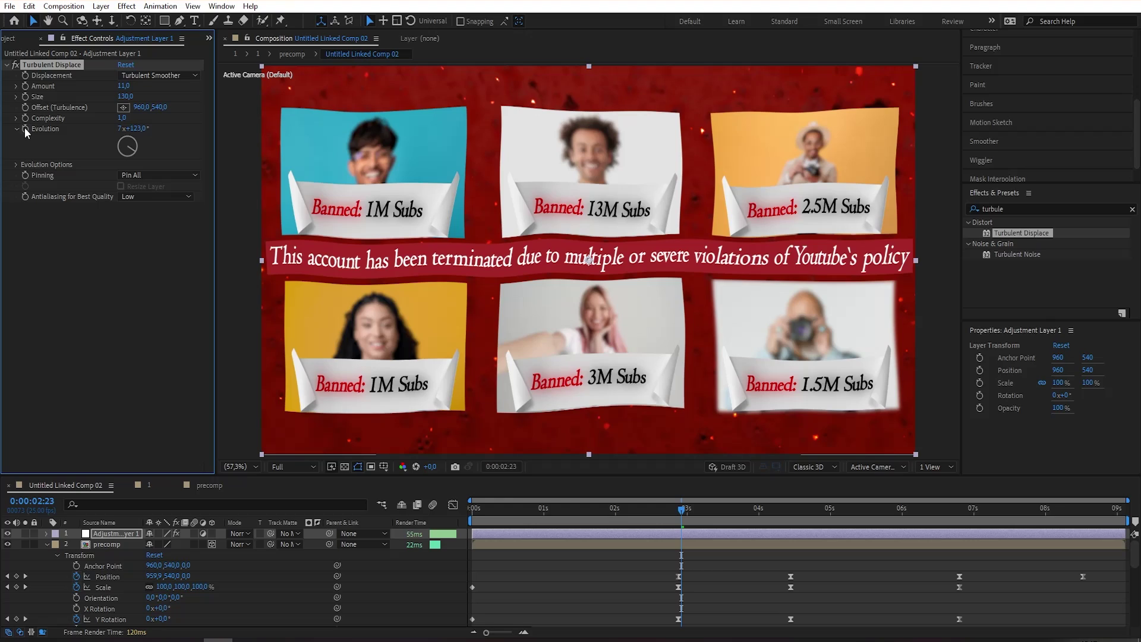
Step: Drive Evolution with the expression posterizeTime(); random(10000); and preview the shake
click(25, 128)
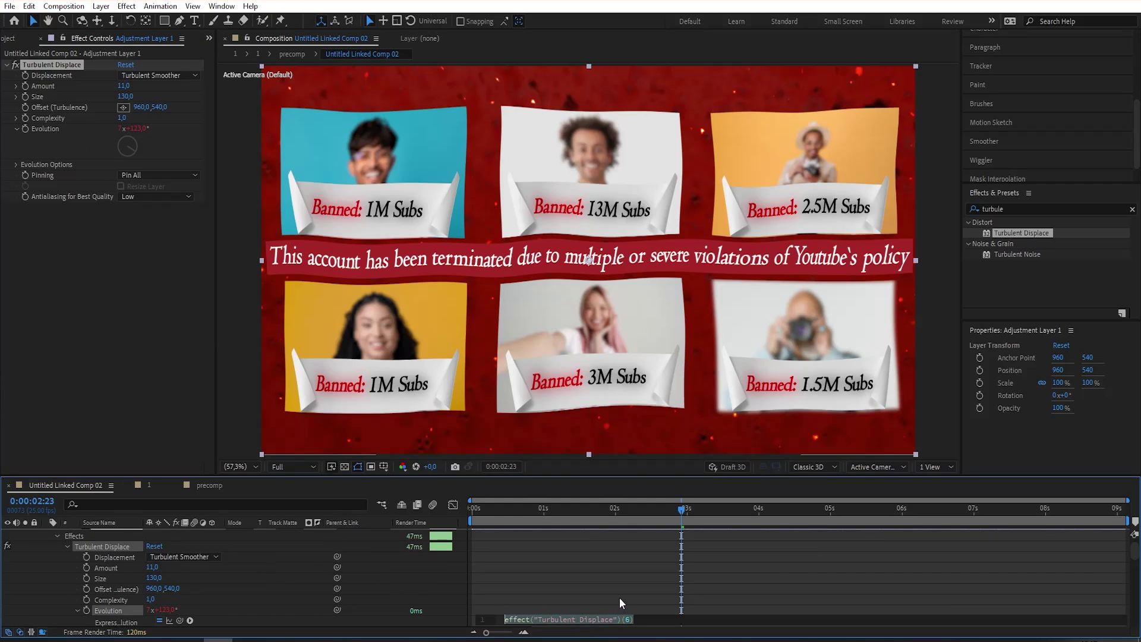
key(BackSpace)
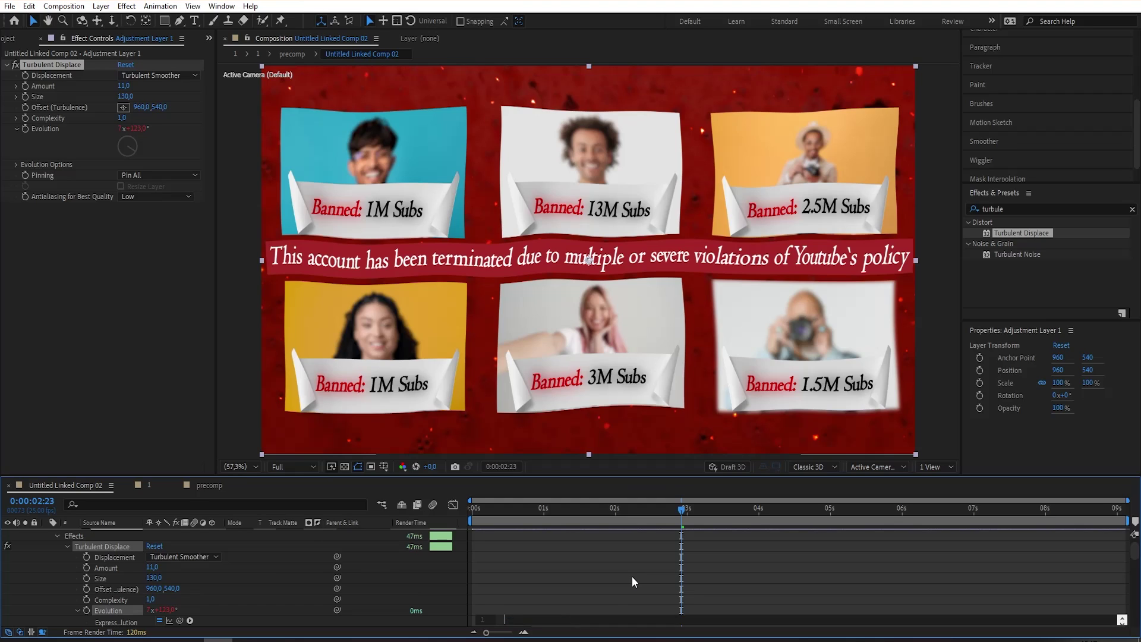
text(posterizeTime();)
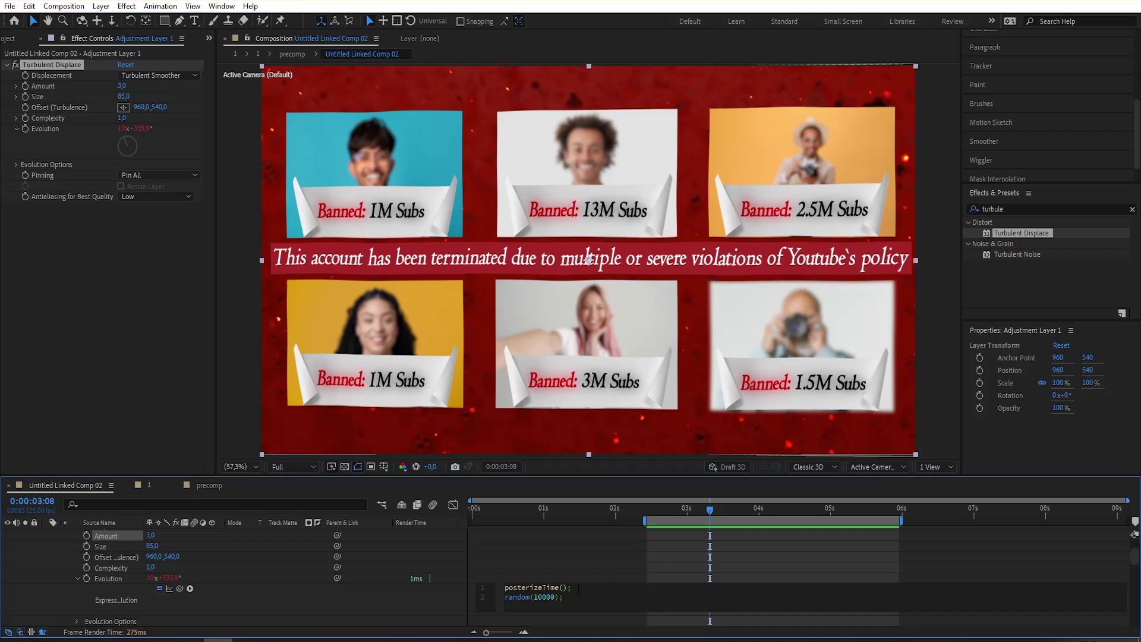
click(744, 571)
key(space)
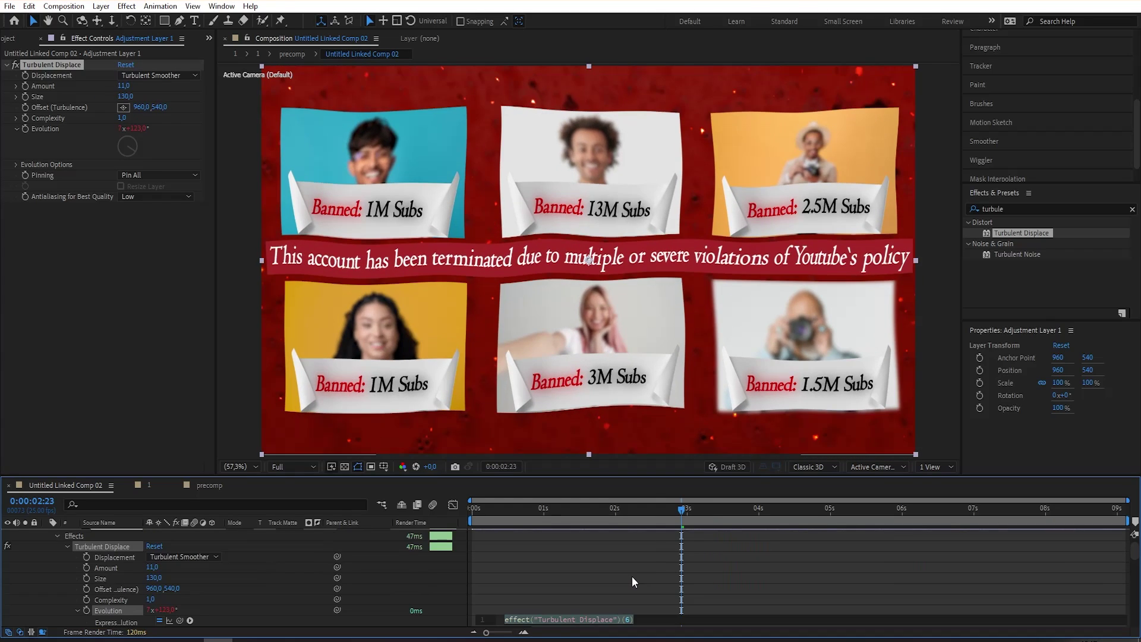
text(rand)
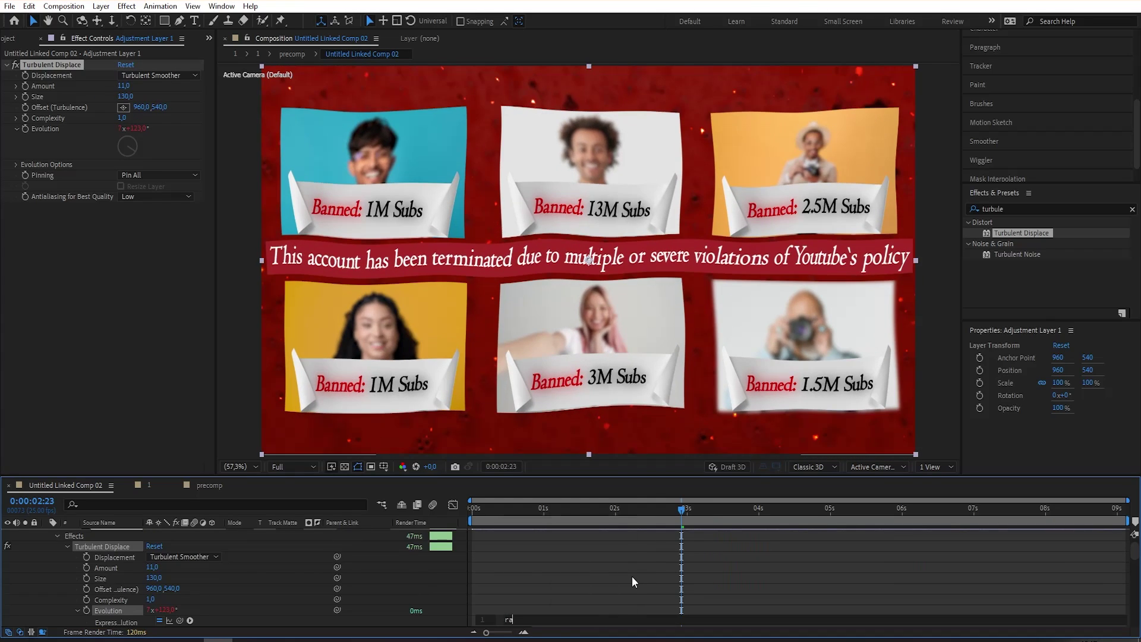
text(om)
key(Return)
text(10000);)
Step: Clear the random expression line from the Evolution expression
key(ctrl+a)
key(BackSpace)
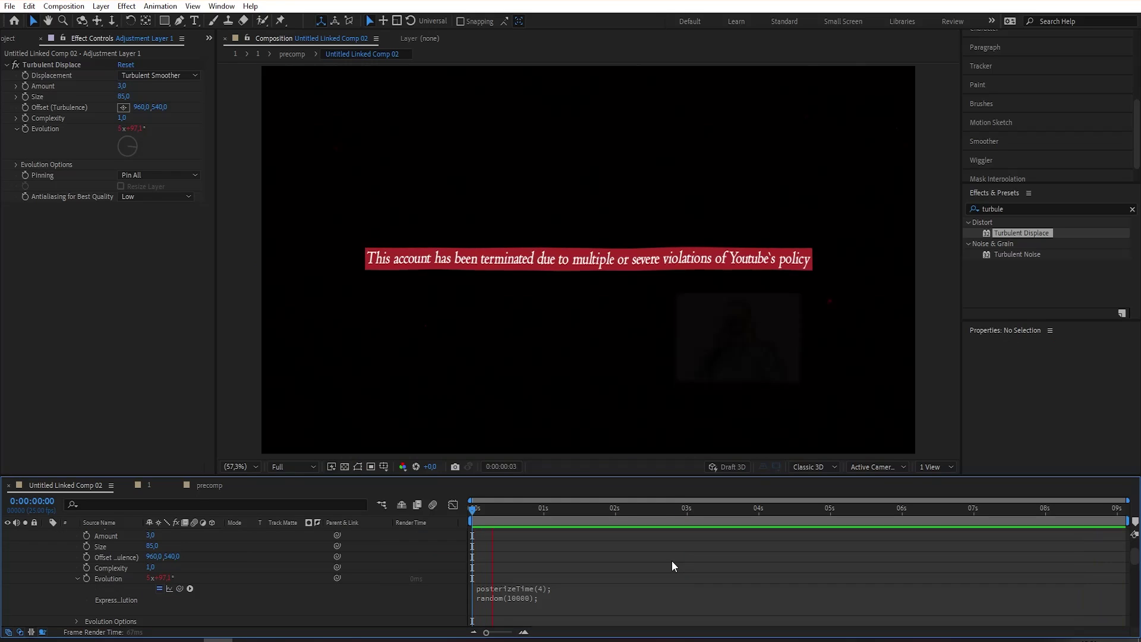